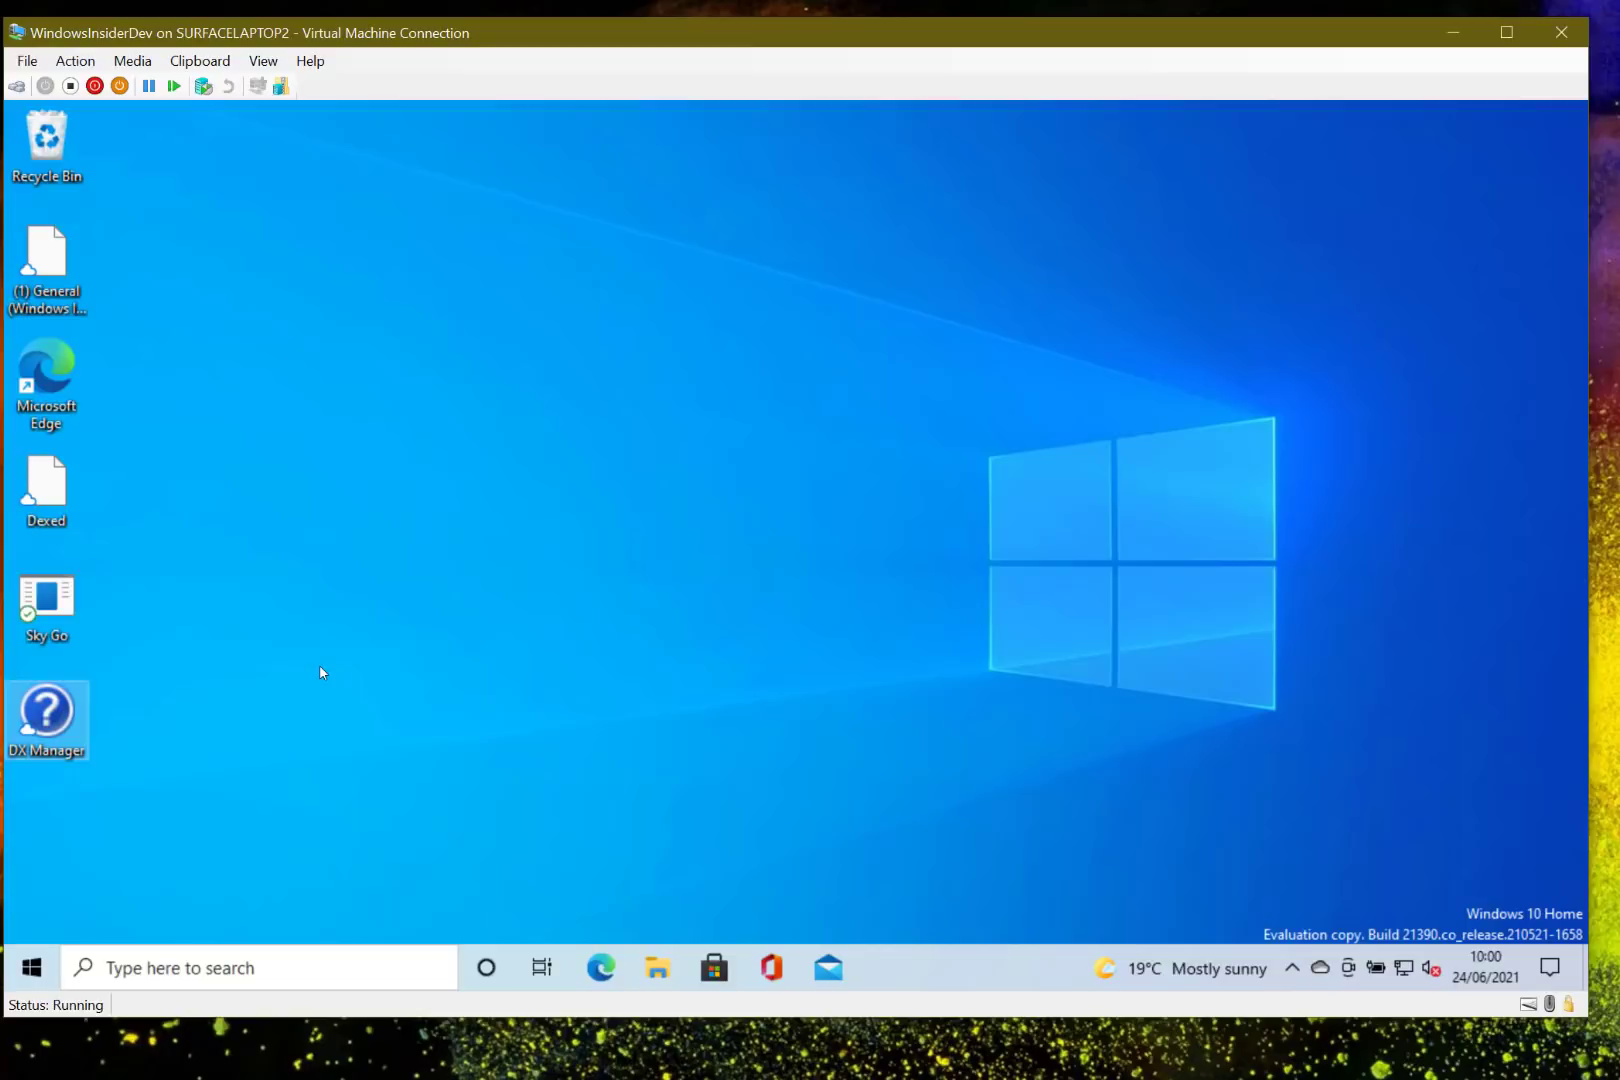
- Open Settings > Update & Security maximized, where Windows Update lists three downloading updates
click(934, 512)
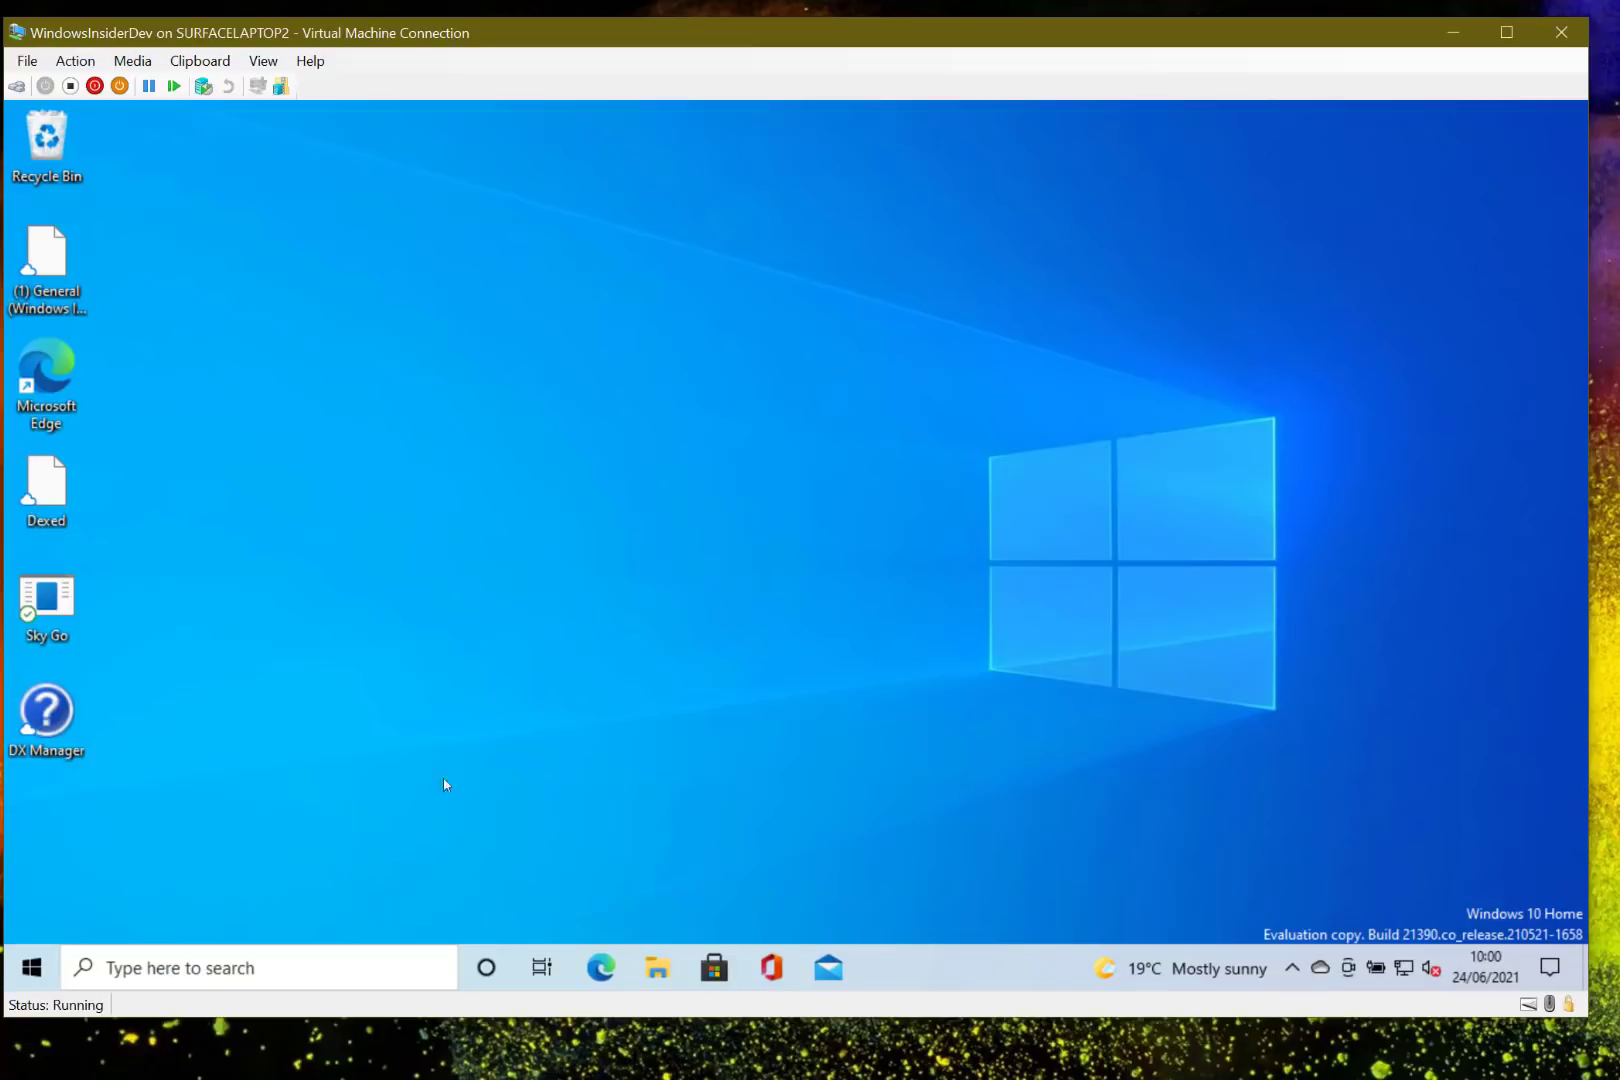
click(31, 968)
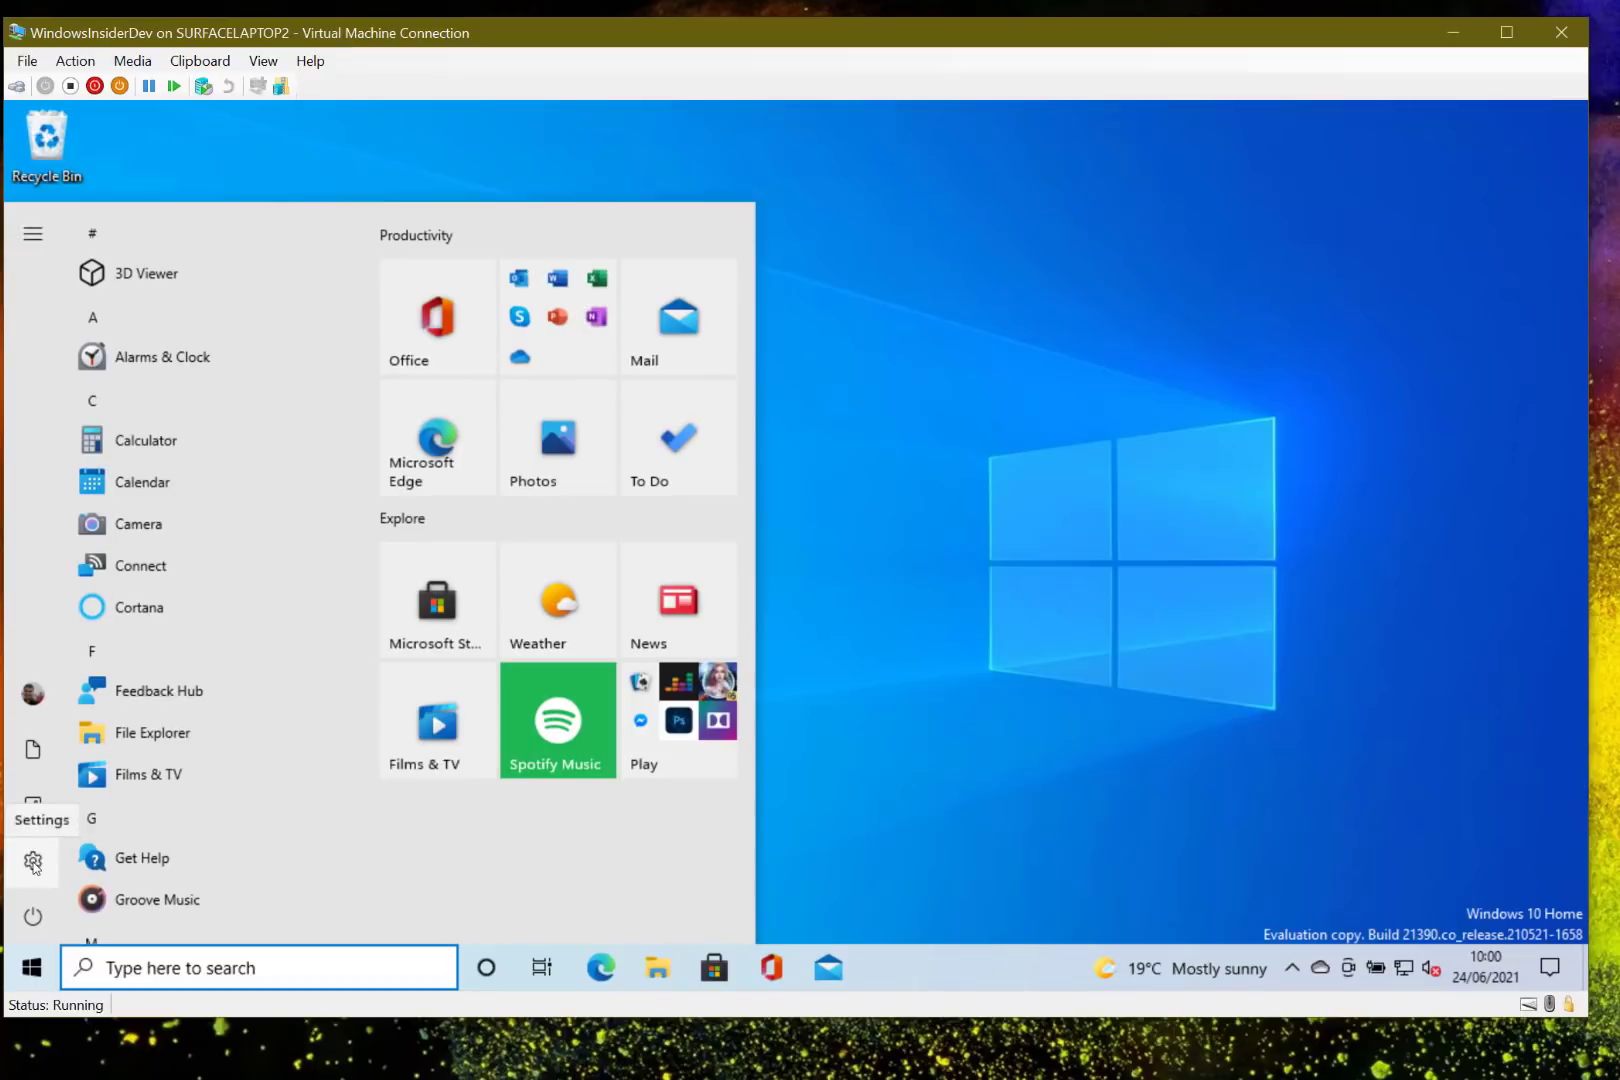
click(33, 862)
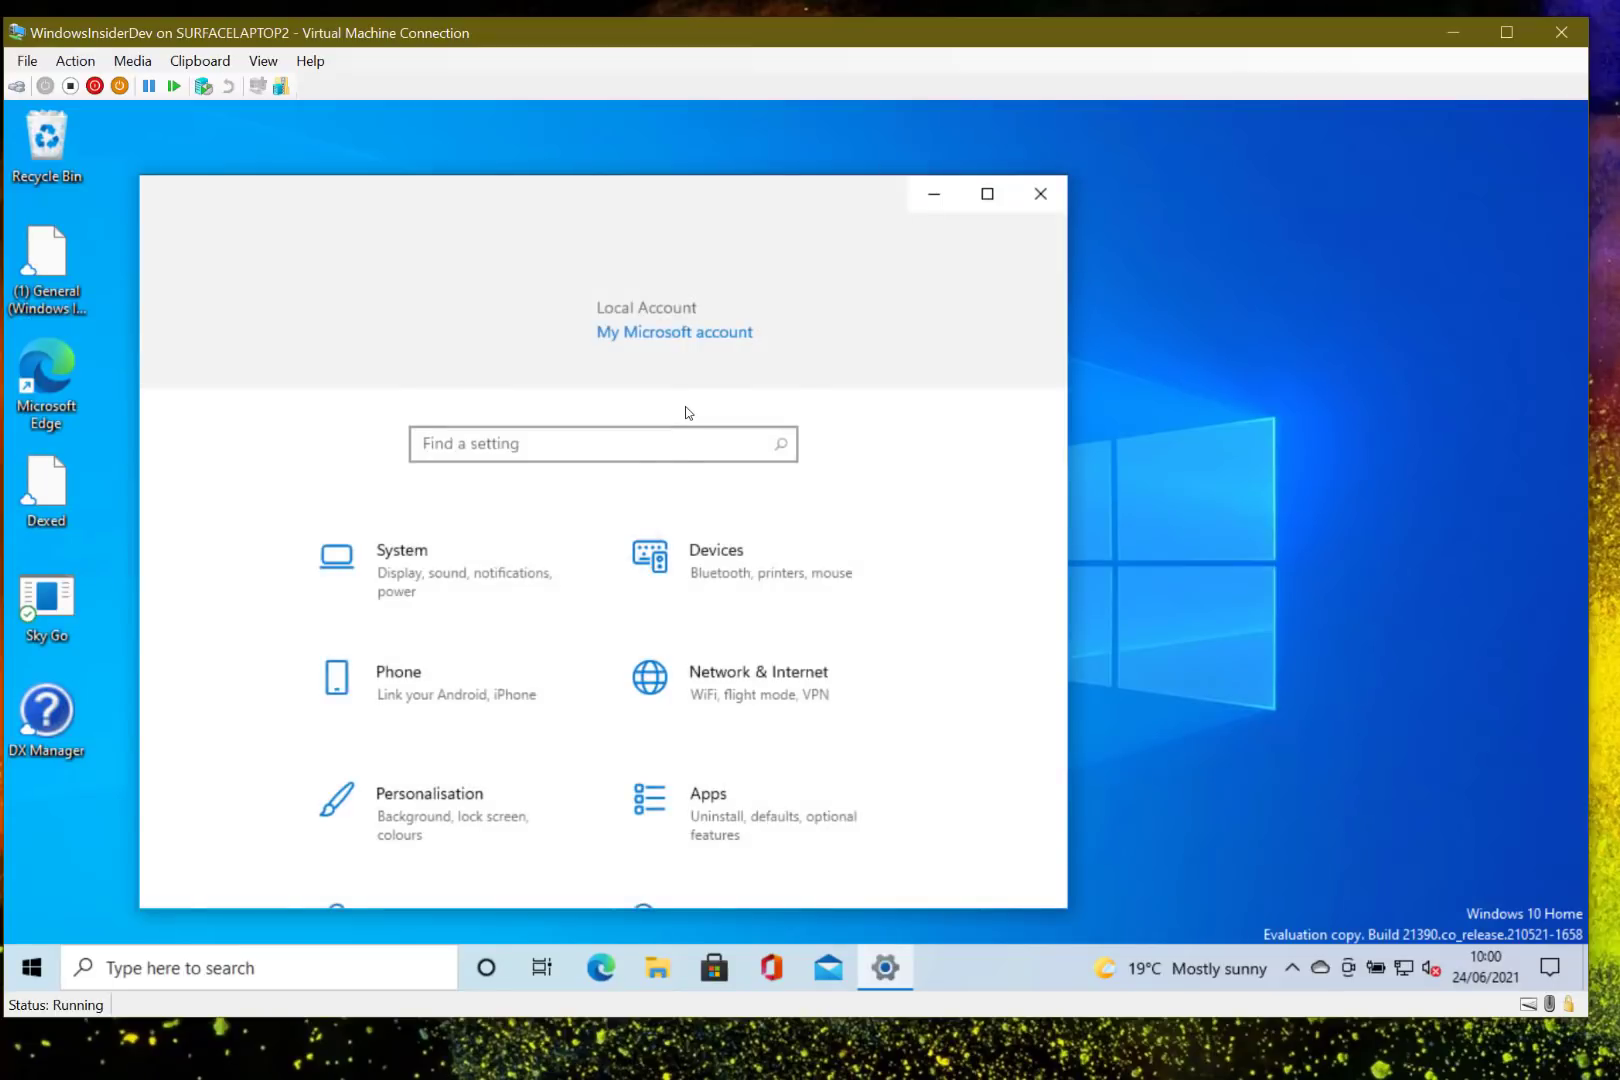
scroll(432, 838, down, 5)
click(432, 838)
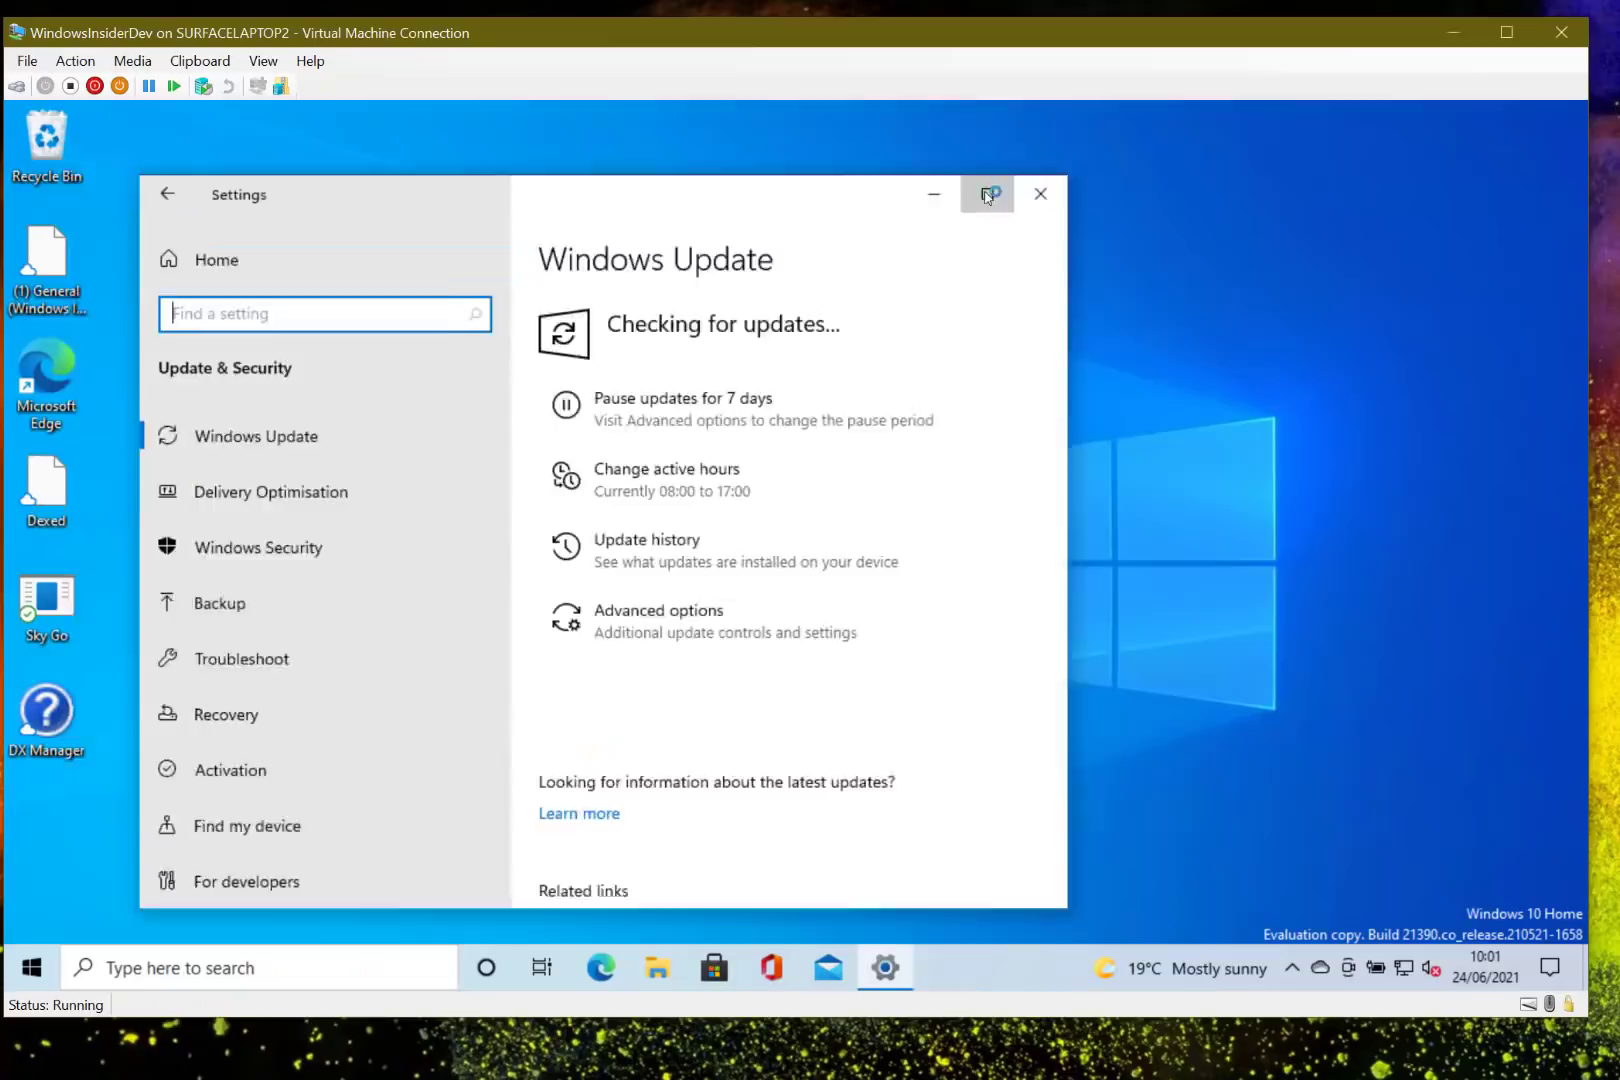
click(988, 194)
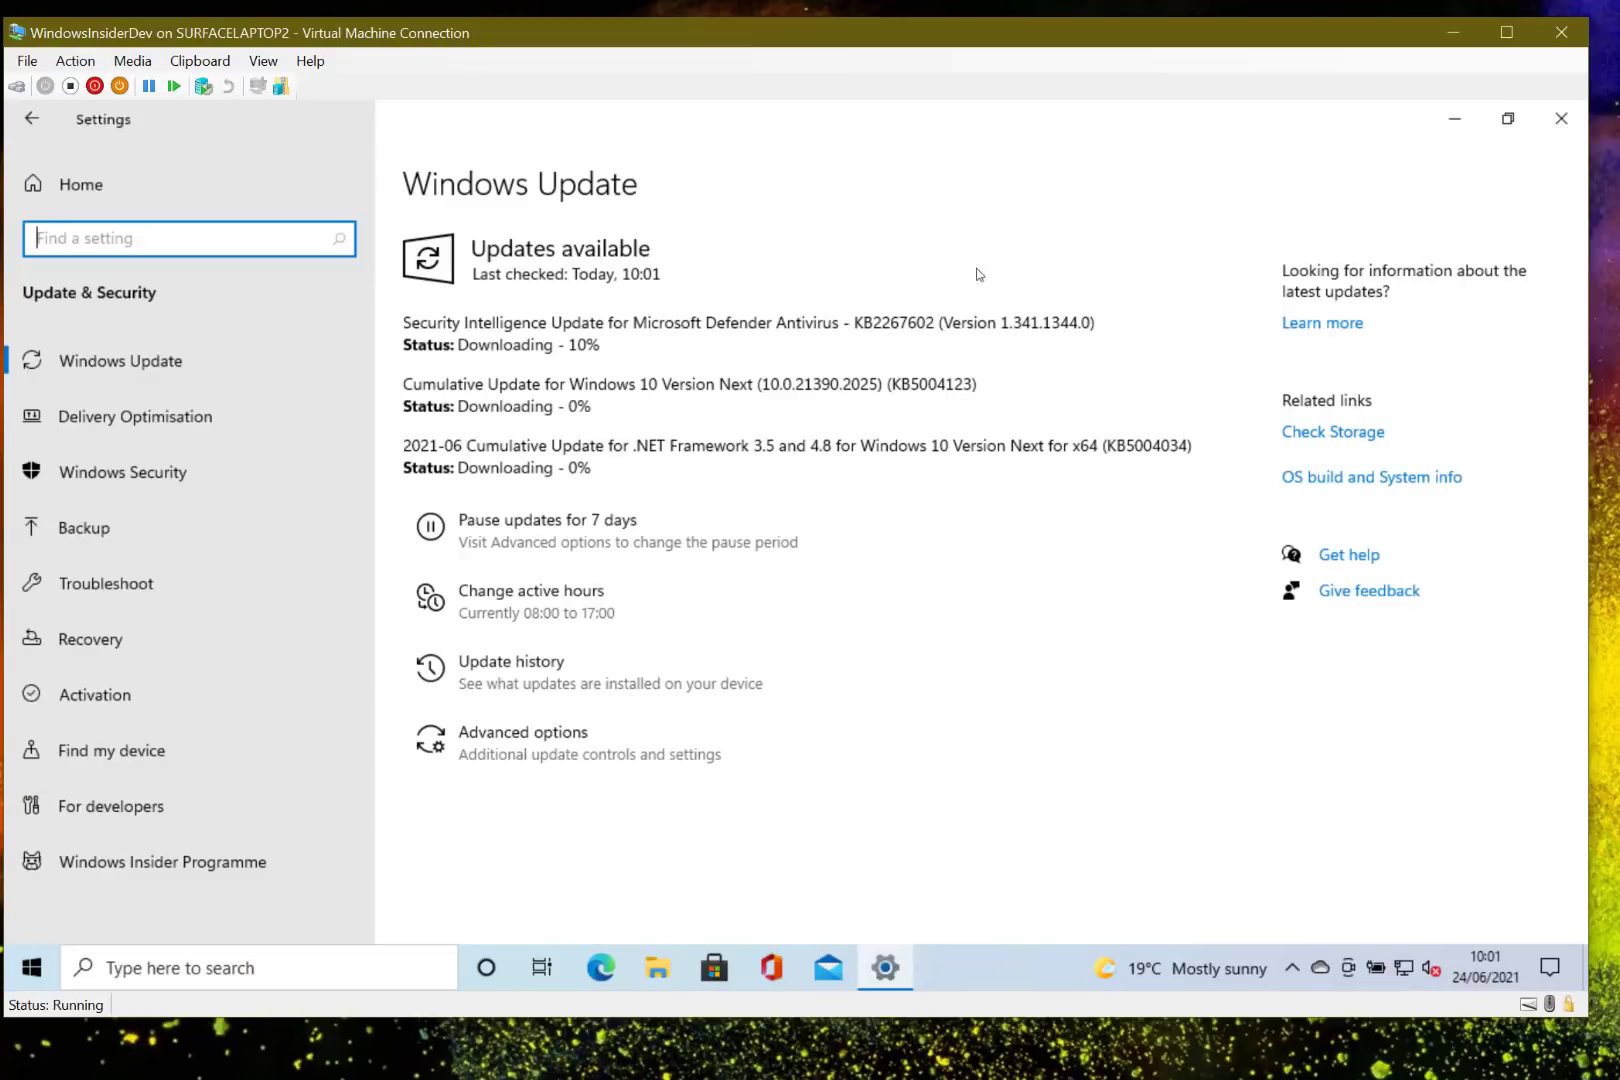
- Check Microsoft Store for app updates (Xbox Game Bar, Microsoft Photos, Your Phone), then minimize it
click(1454, 121)
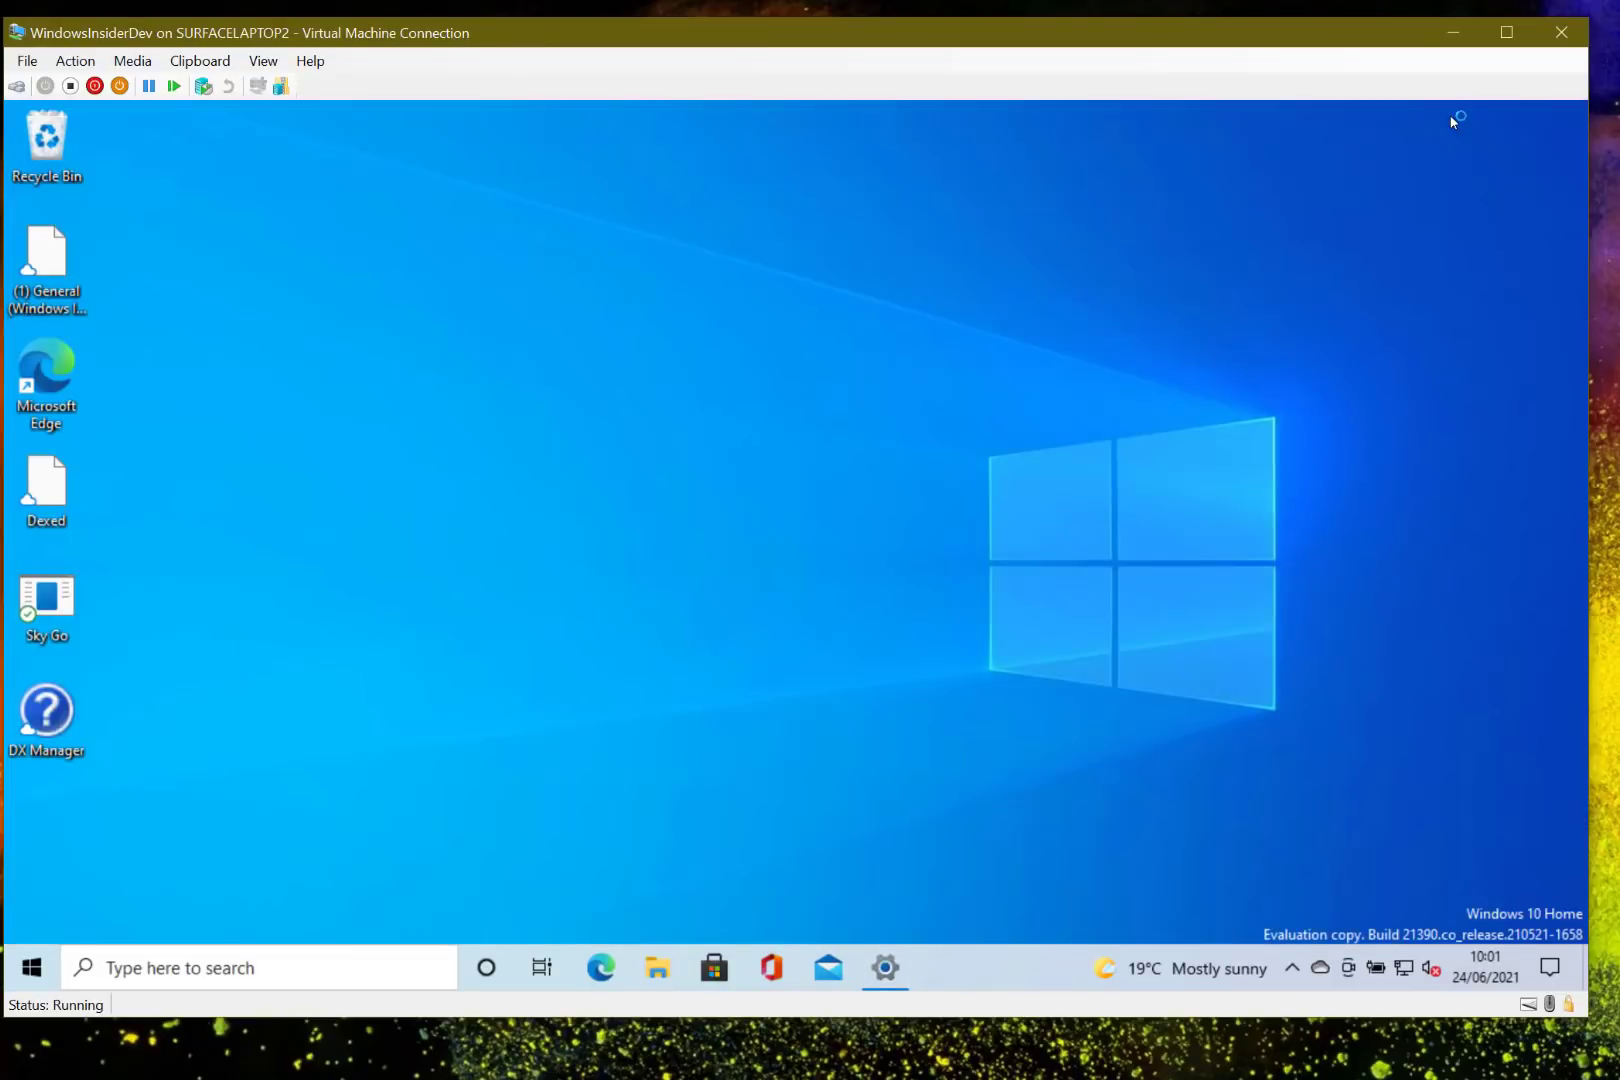
click(716, 968)
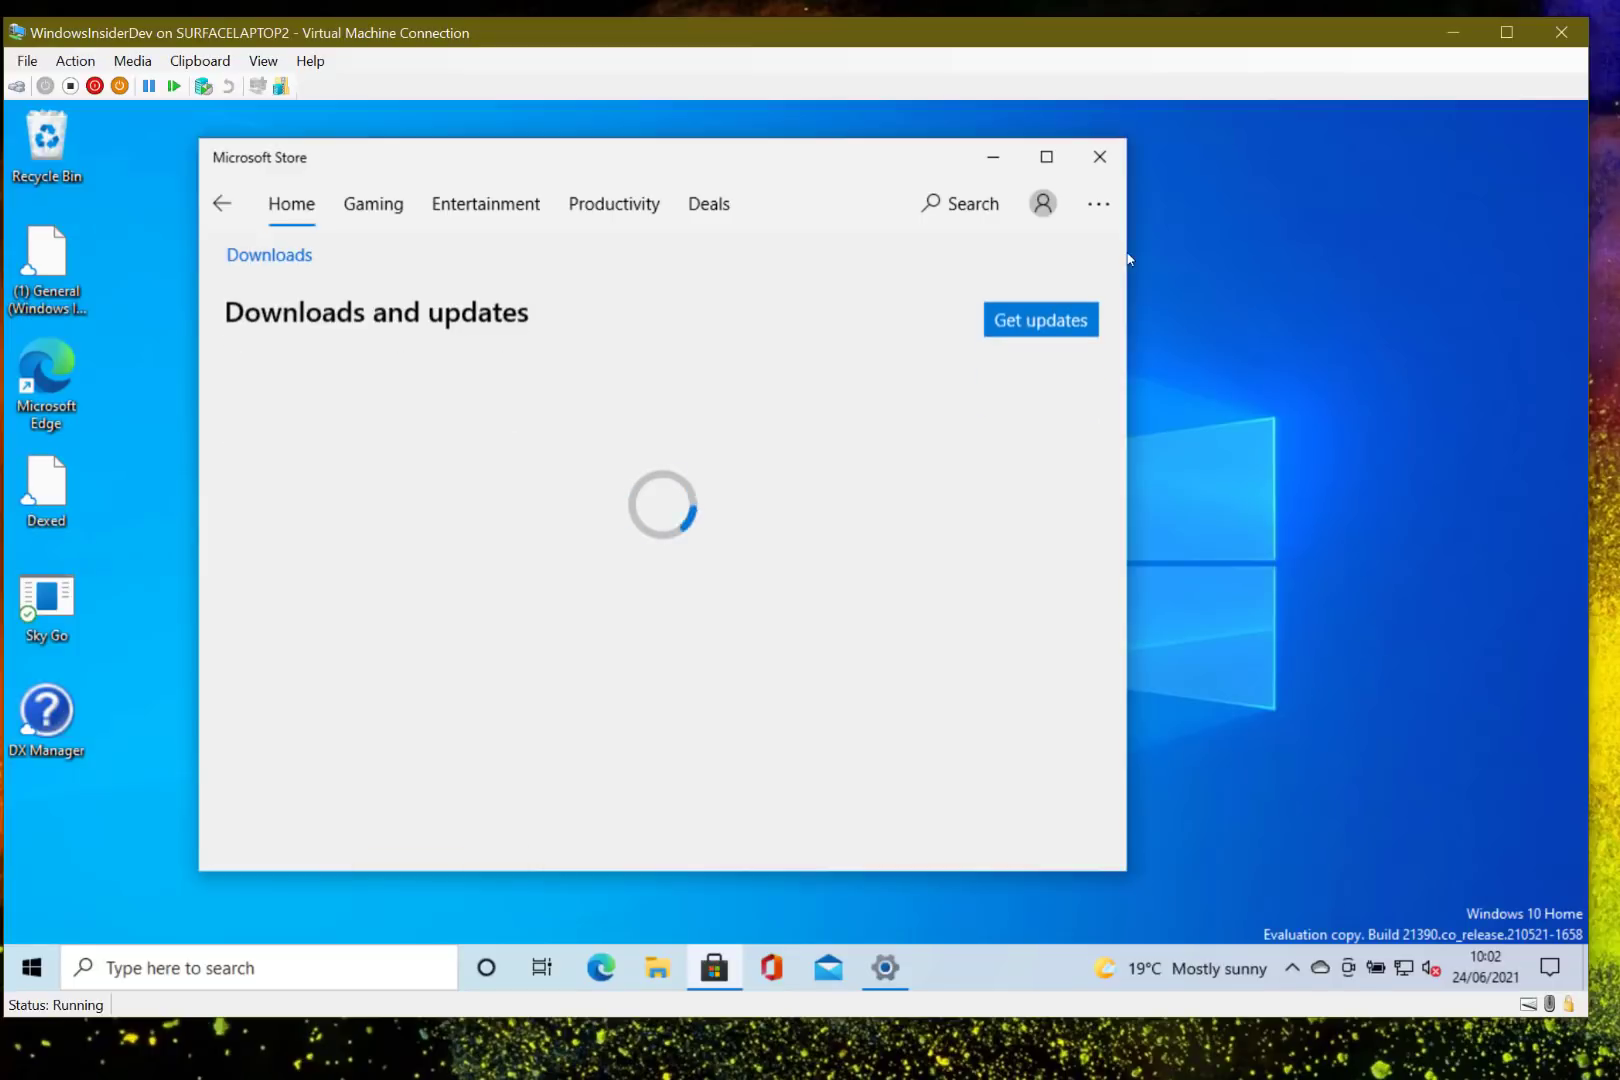
click(1040, 312)
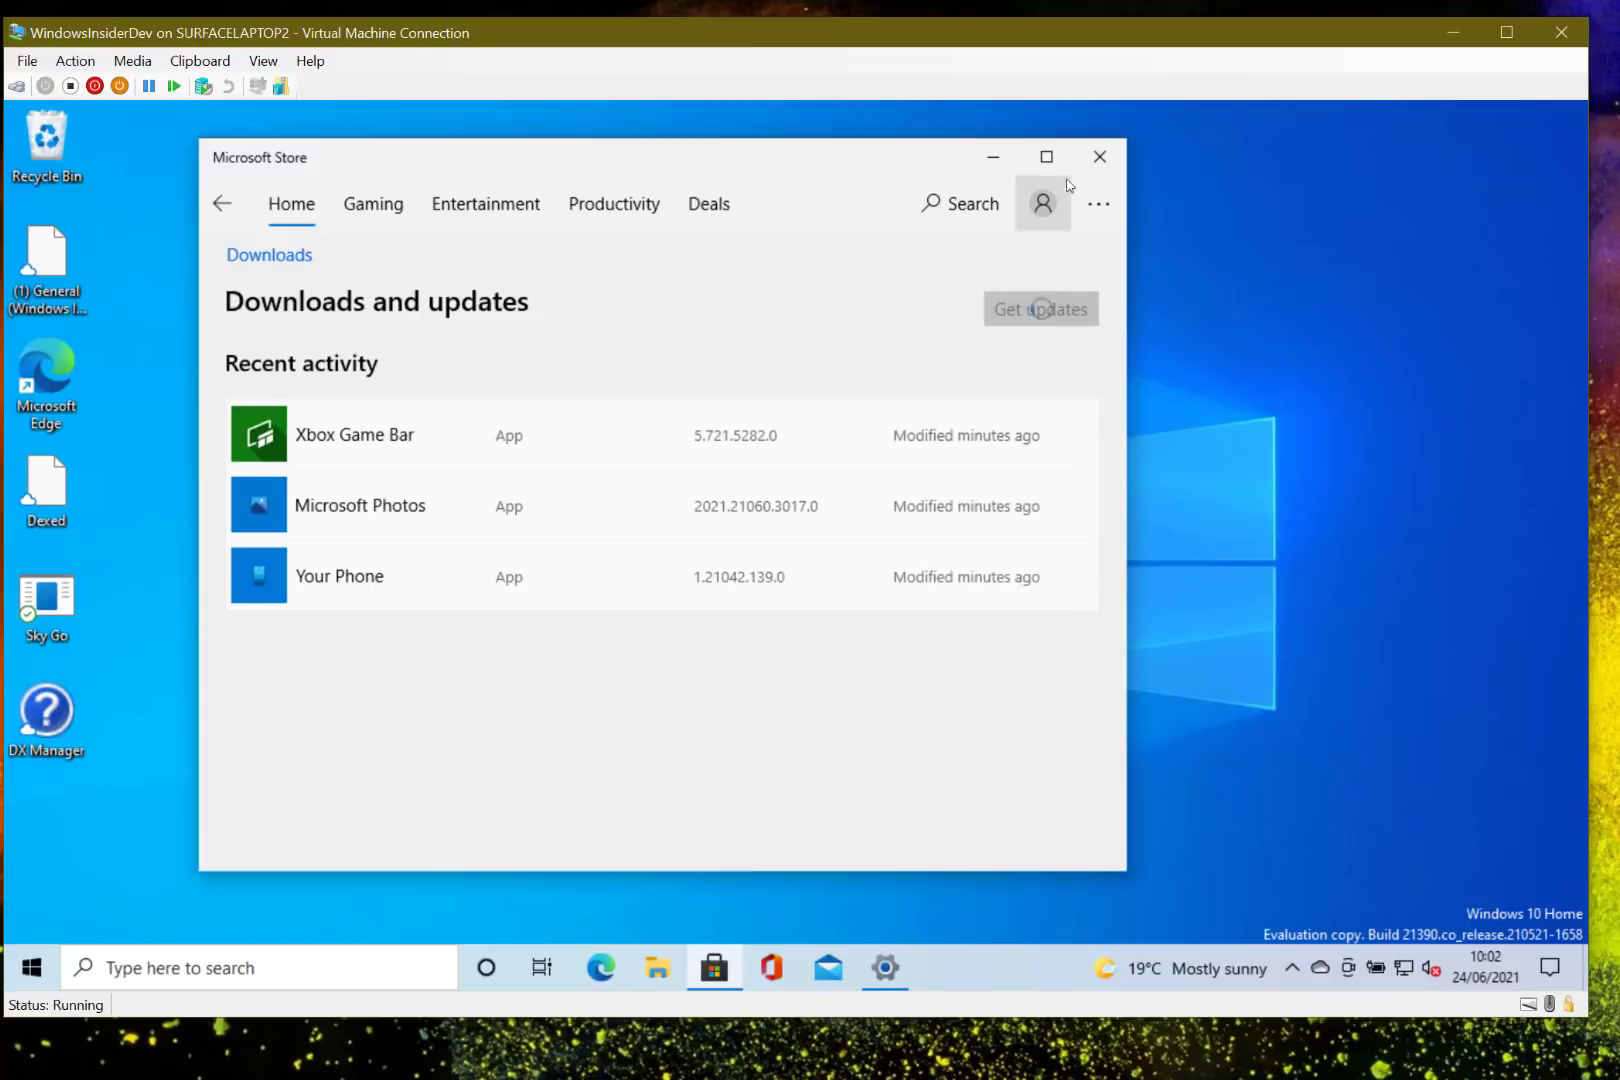
click(993, 157)
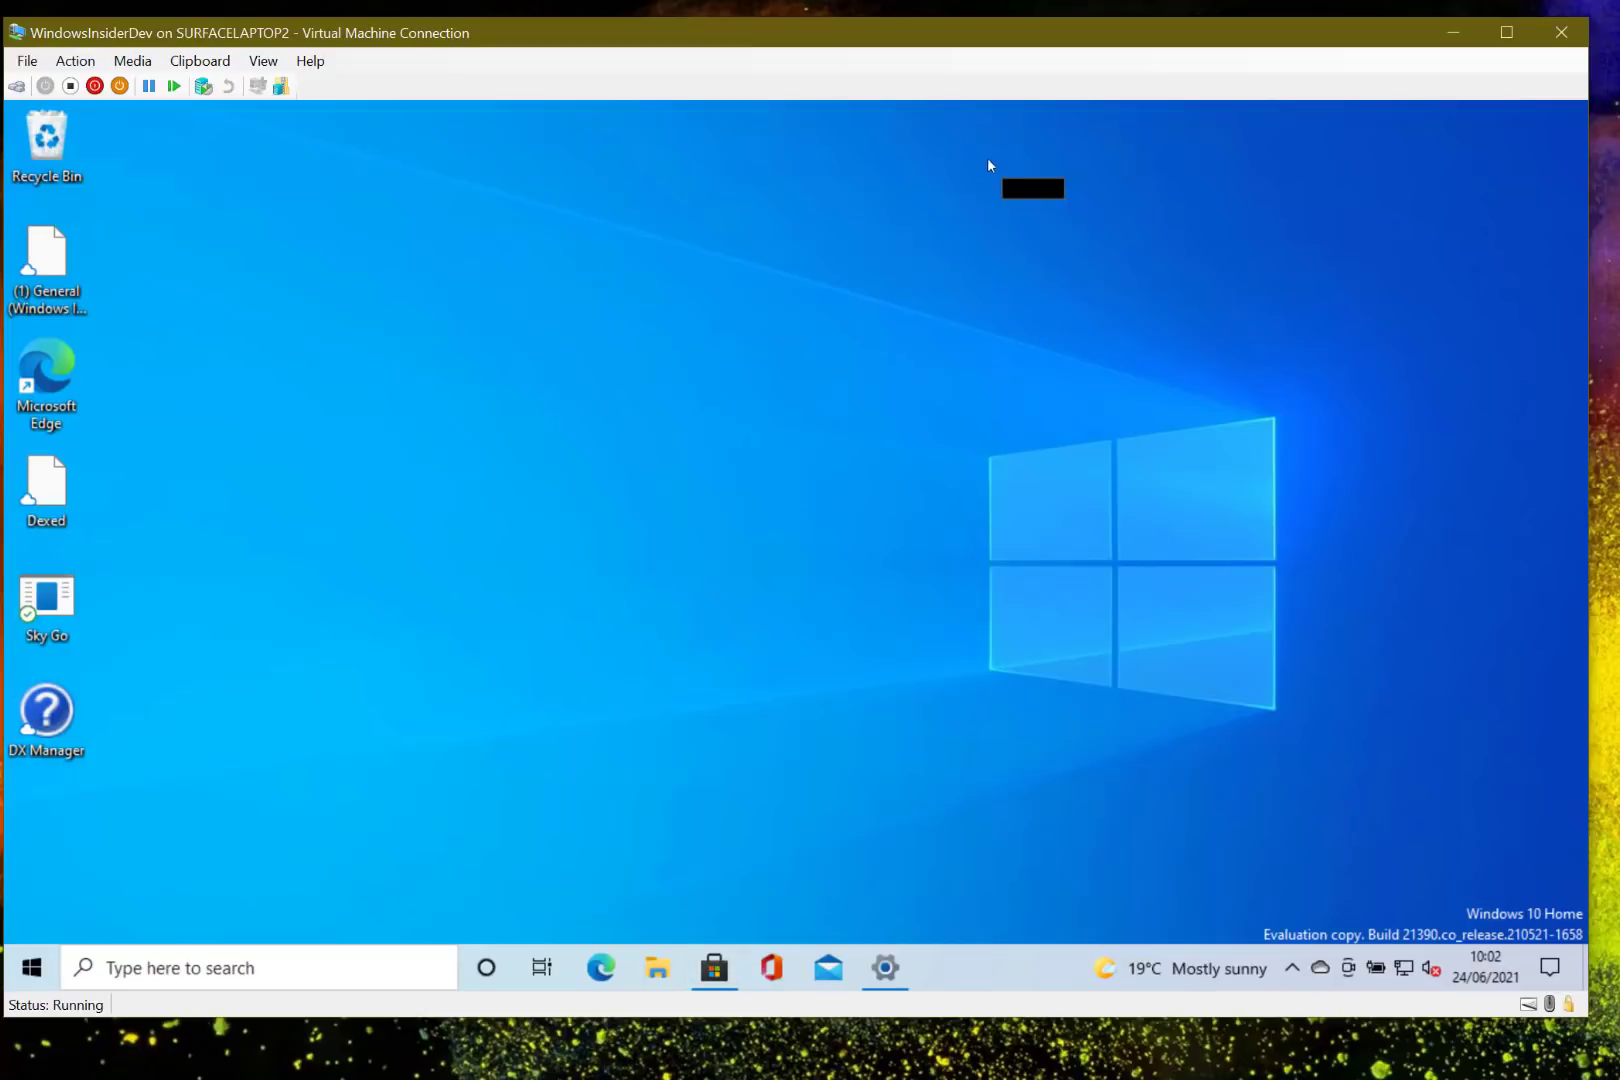
- Bring the Settings window back from the taskbar and return to the Settings home page
click(888, 976)
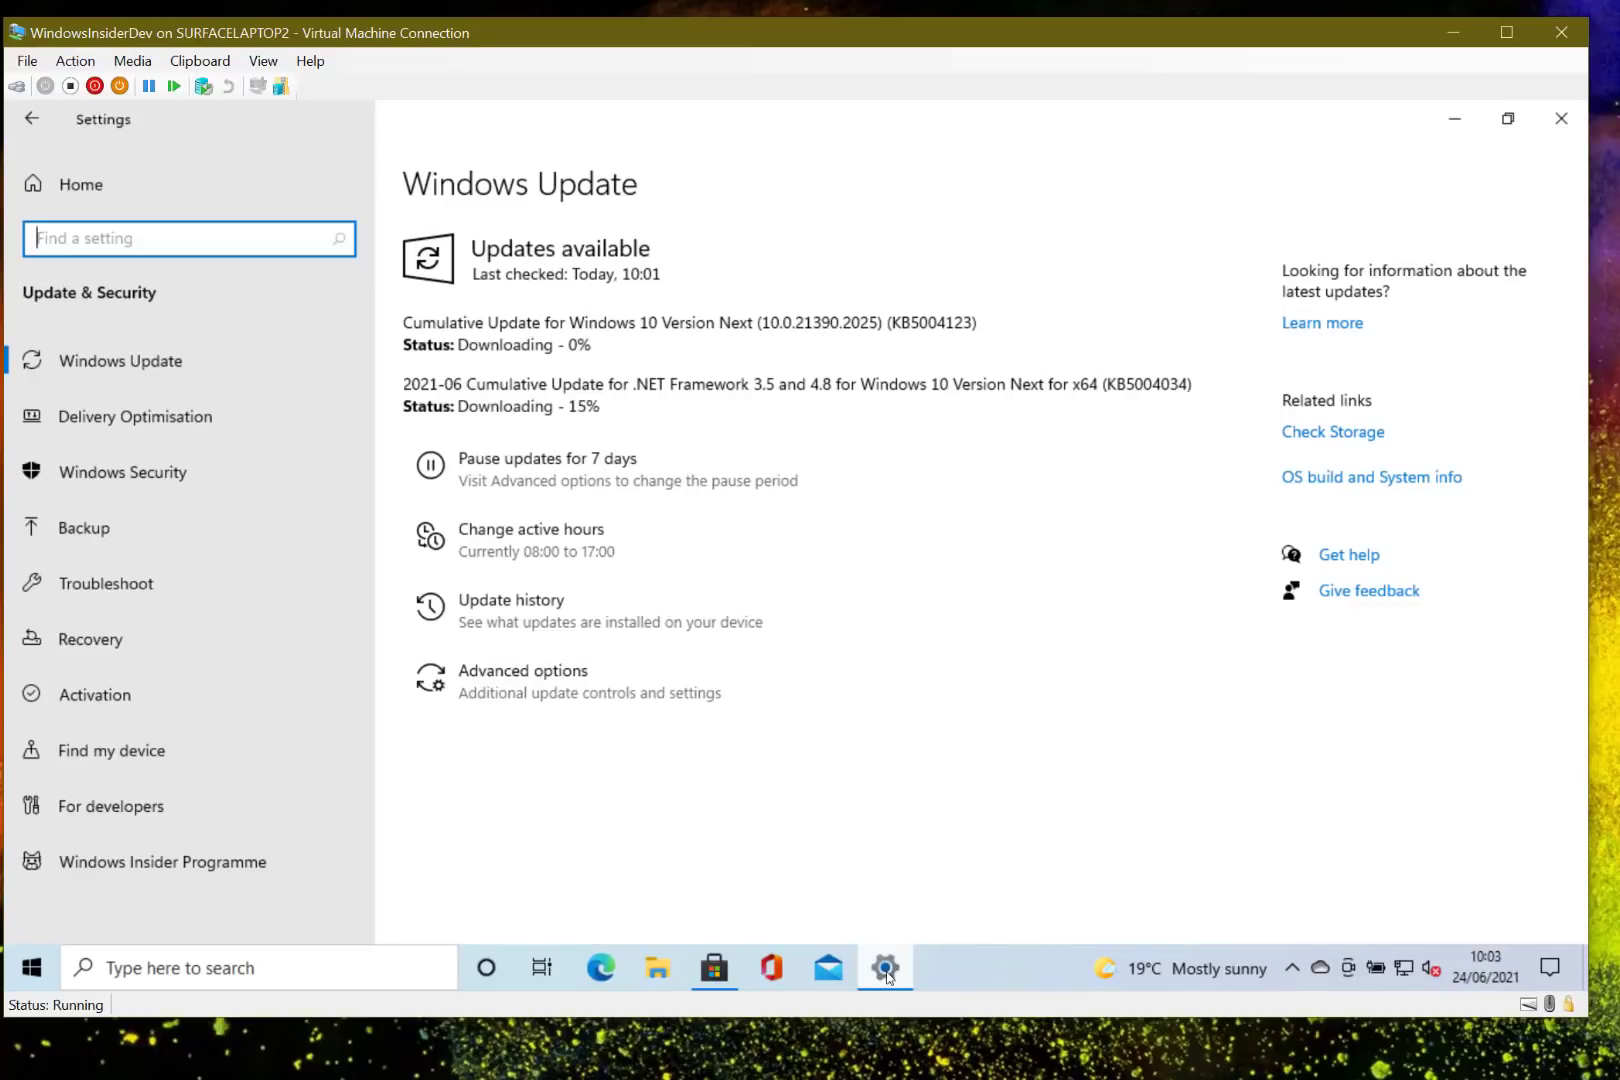
click(887, 974)
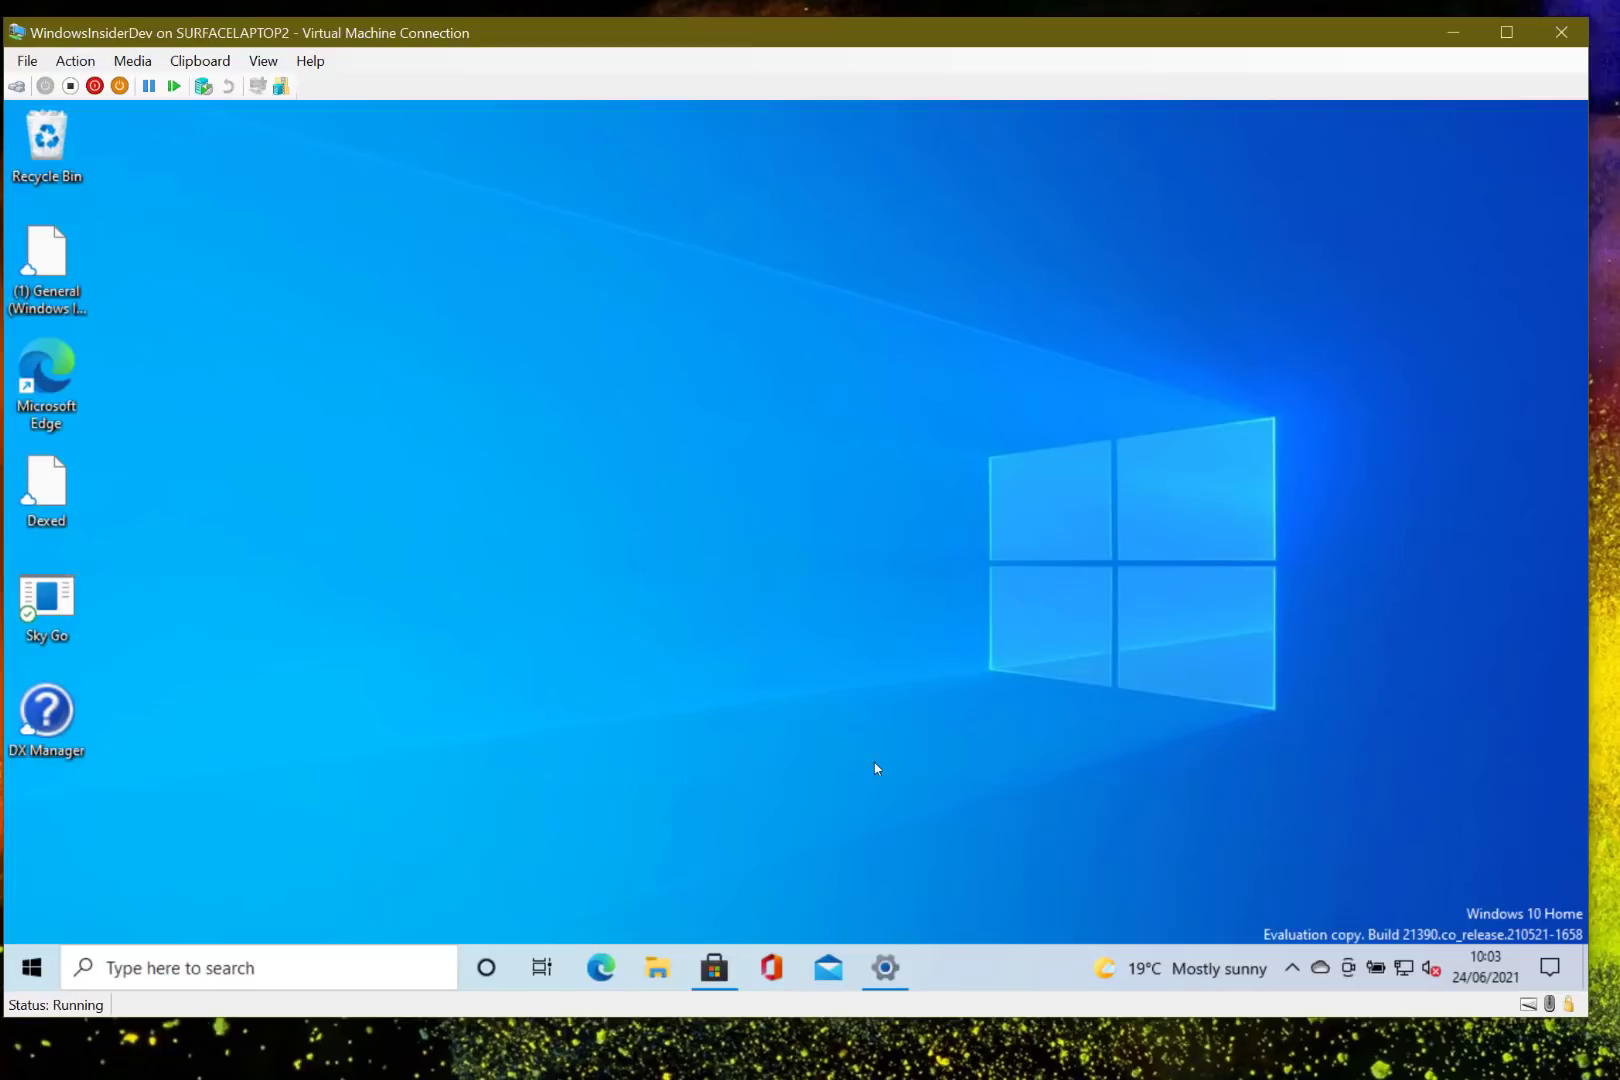
click(897, 974)
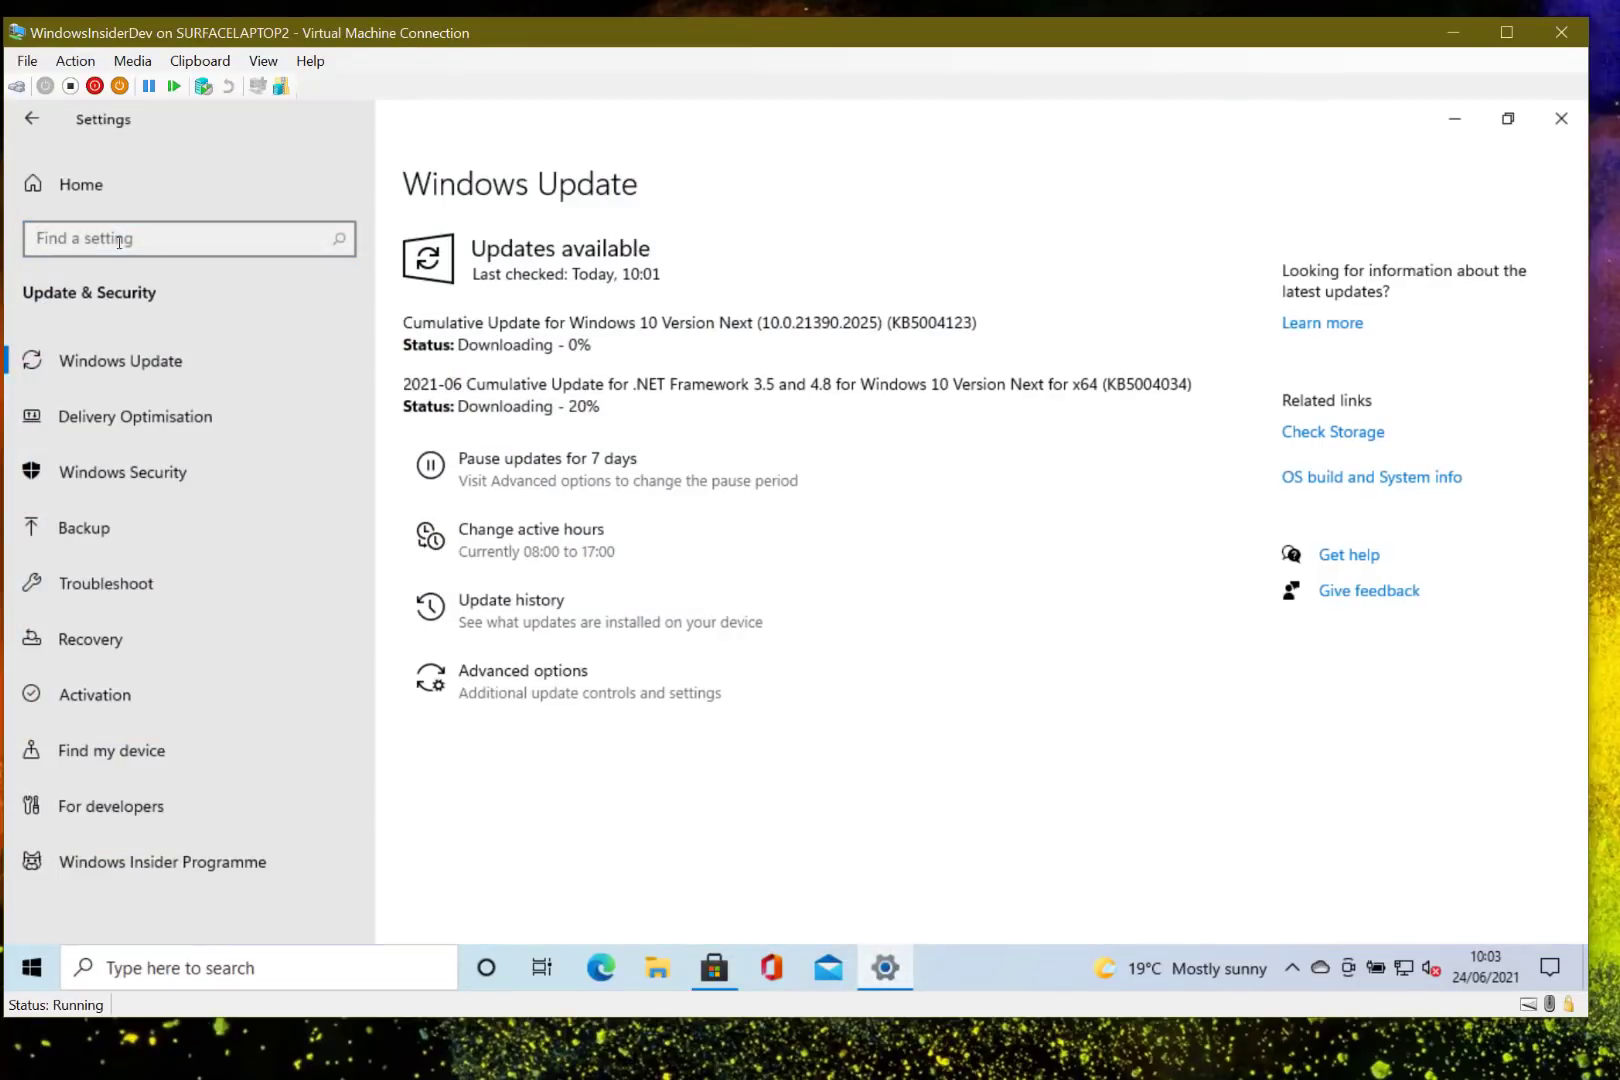
click(86, 183)
- Open Apps & features and scroll through the list of 42 installed apps and back
click(176, 611)
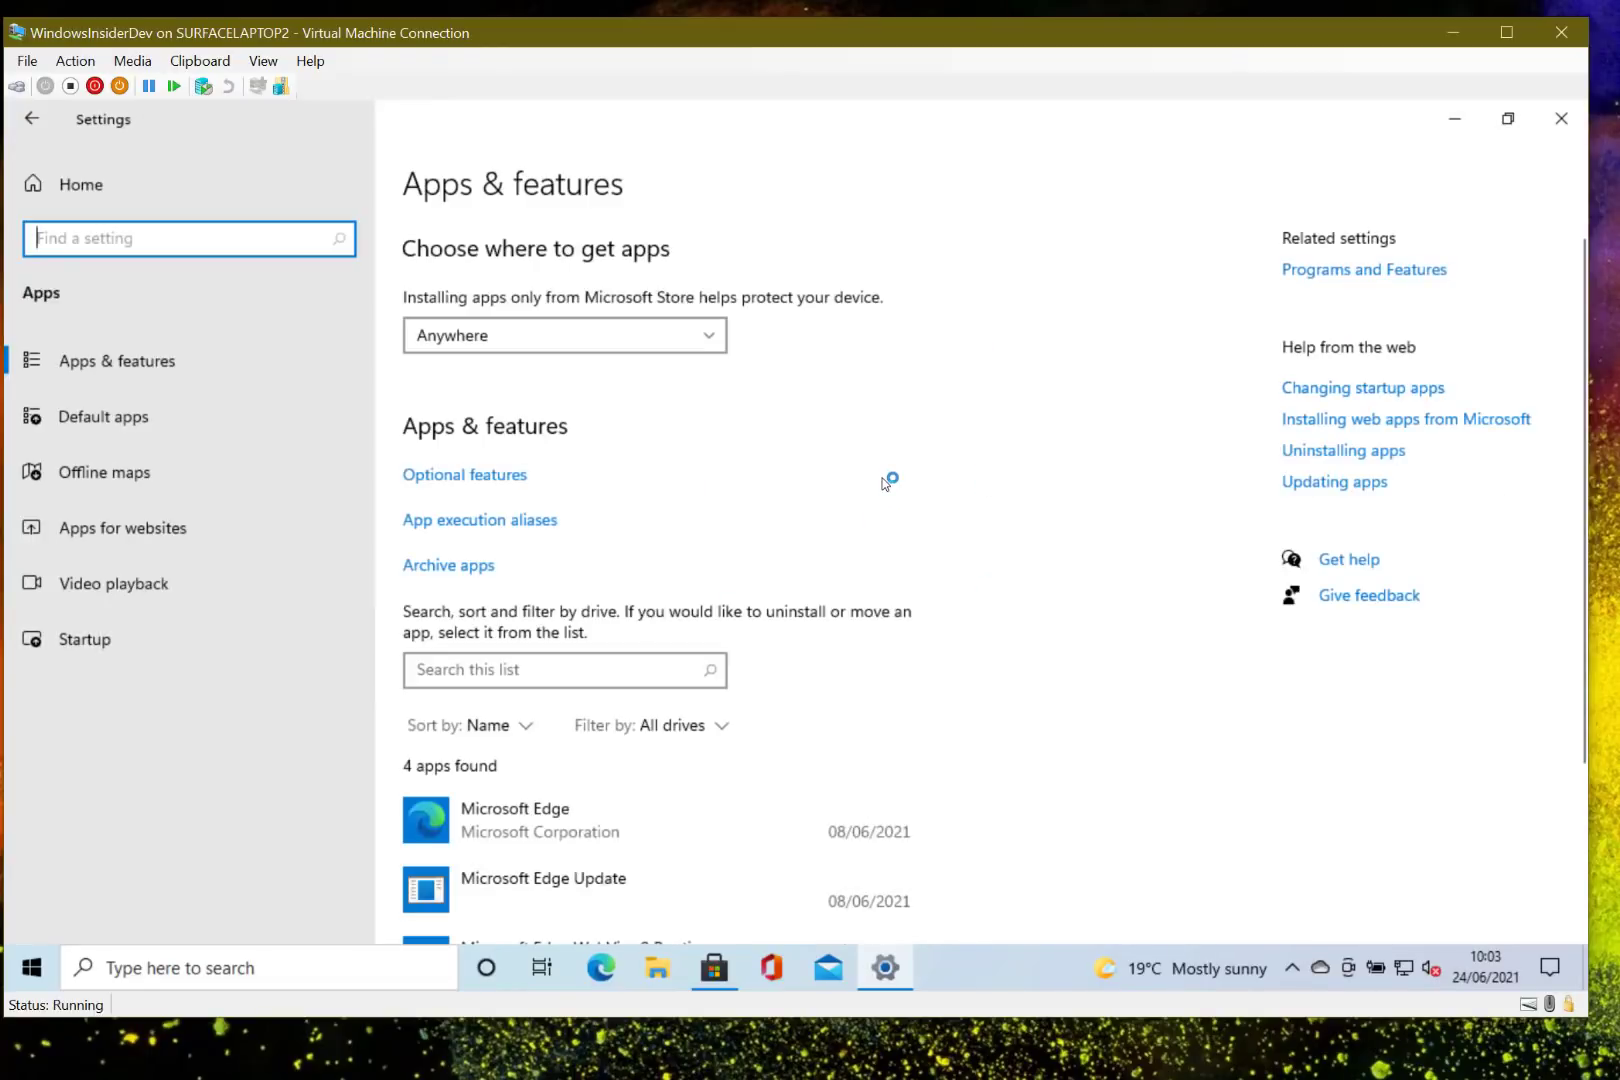
scroll(922, 537, down, 3)
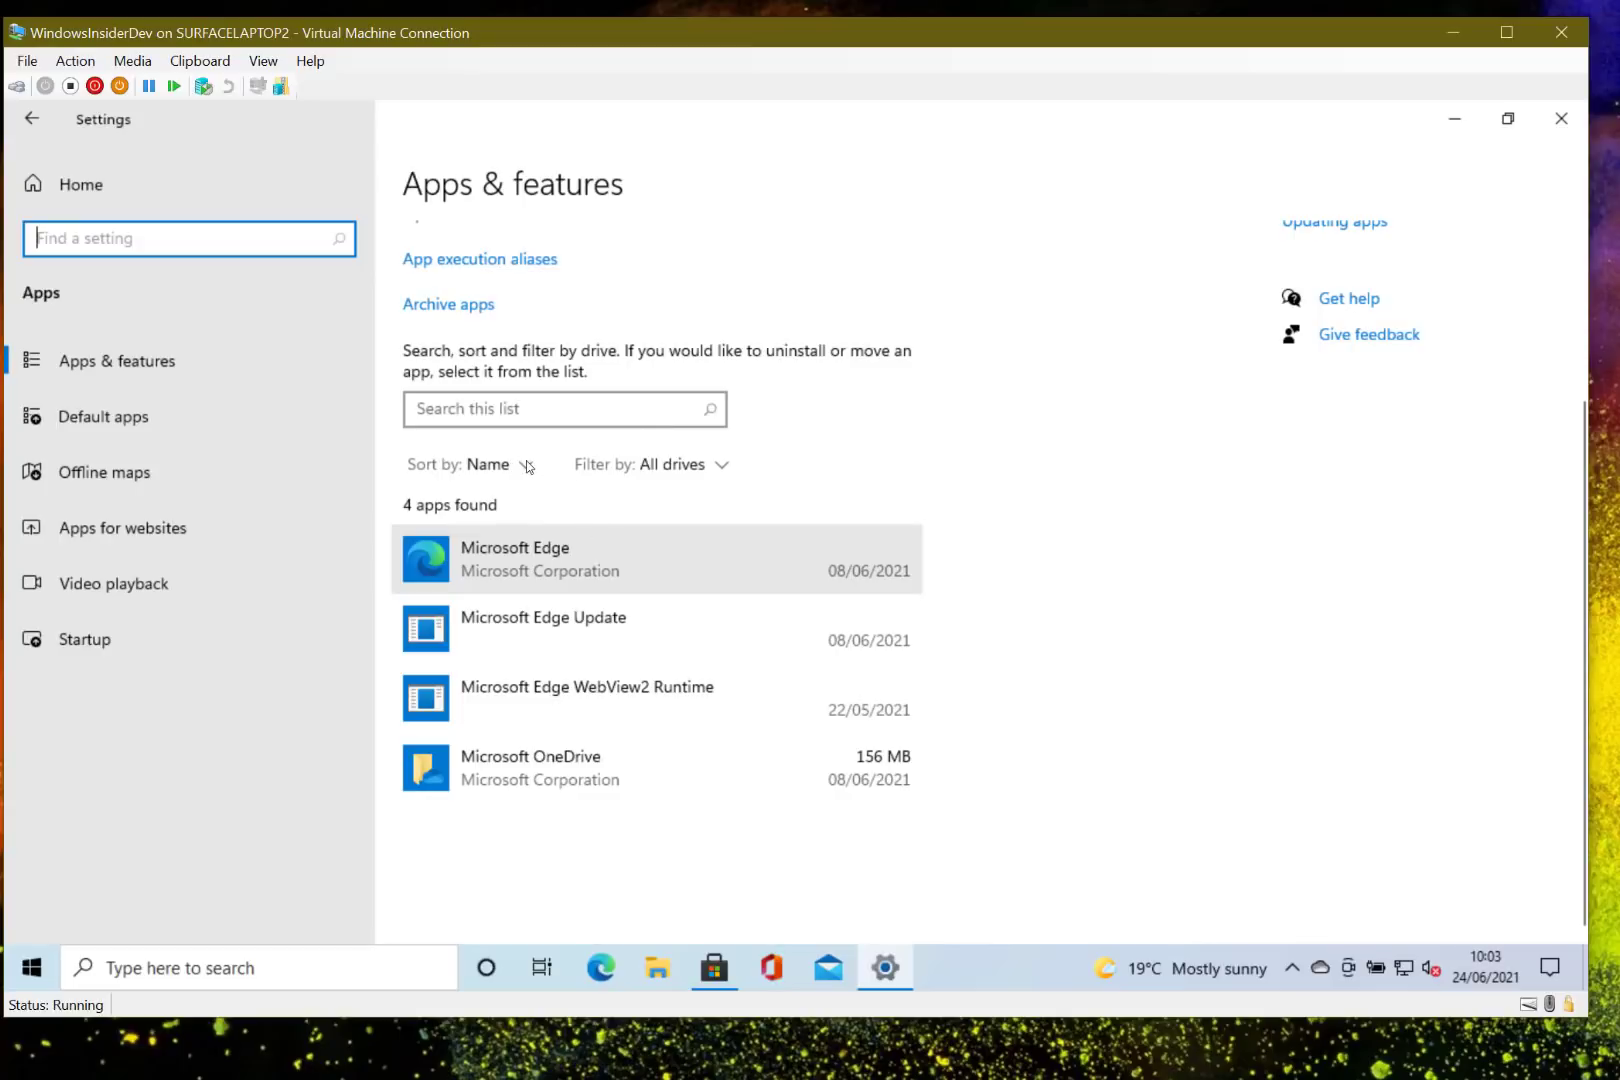
scroll(969, 455, down, 15)
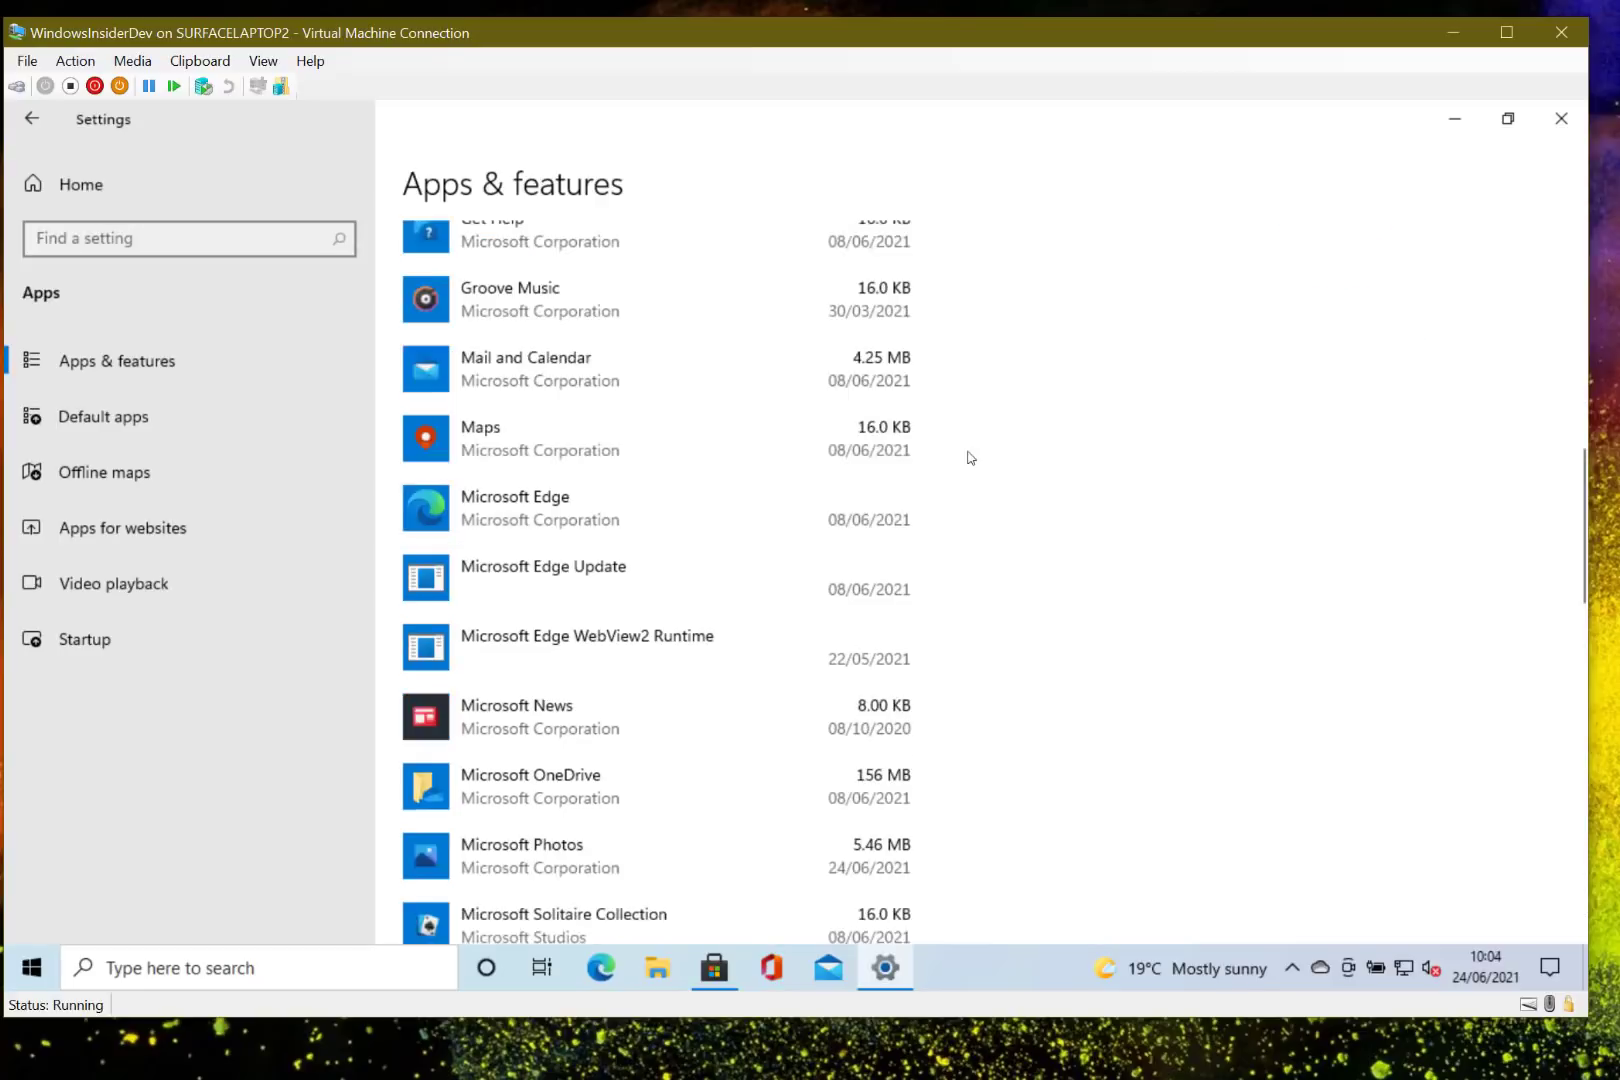
scroll(942, 630, down, 11)
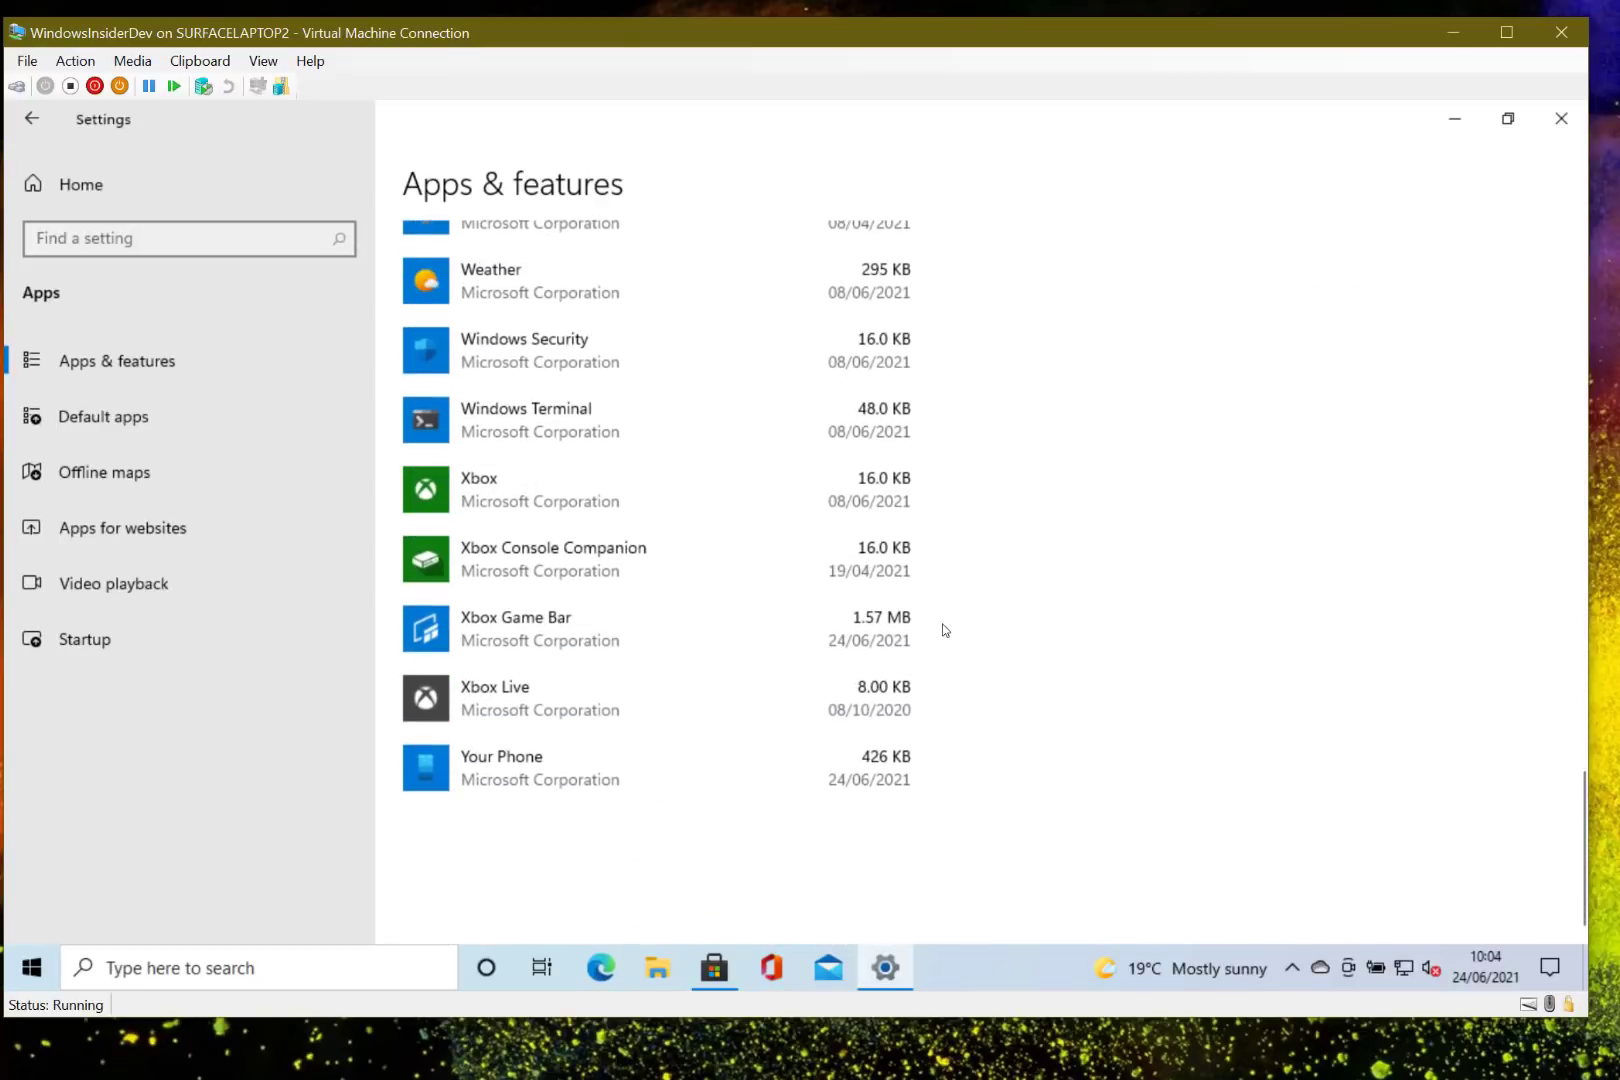
scroll(946, 629, up, 16)
scroll(947, 629, up, 10)
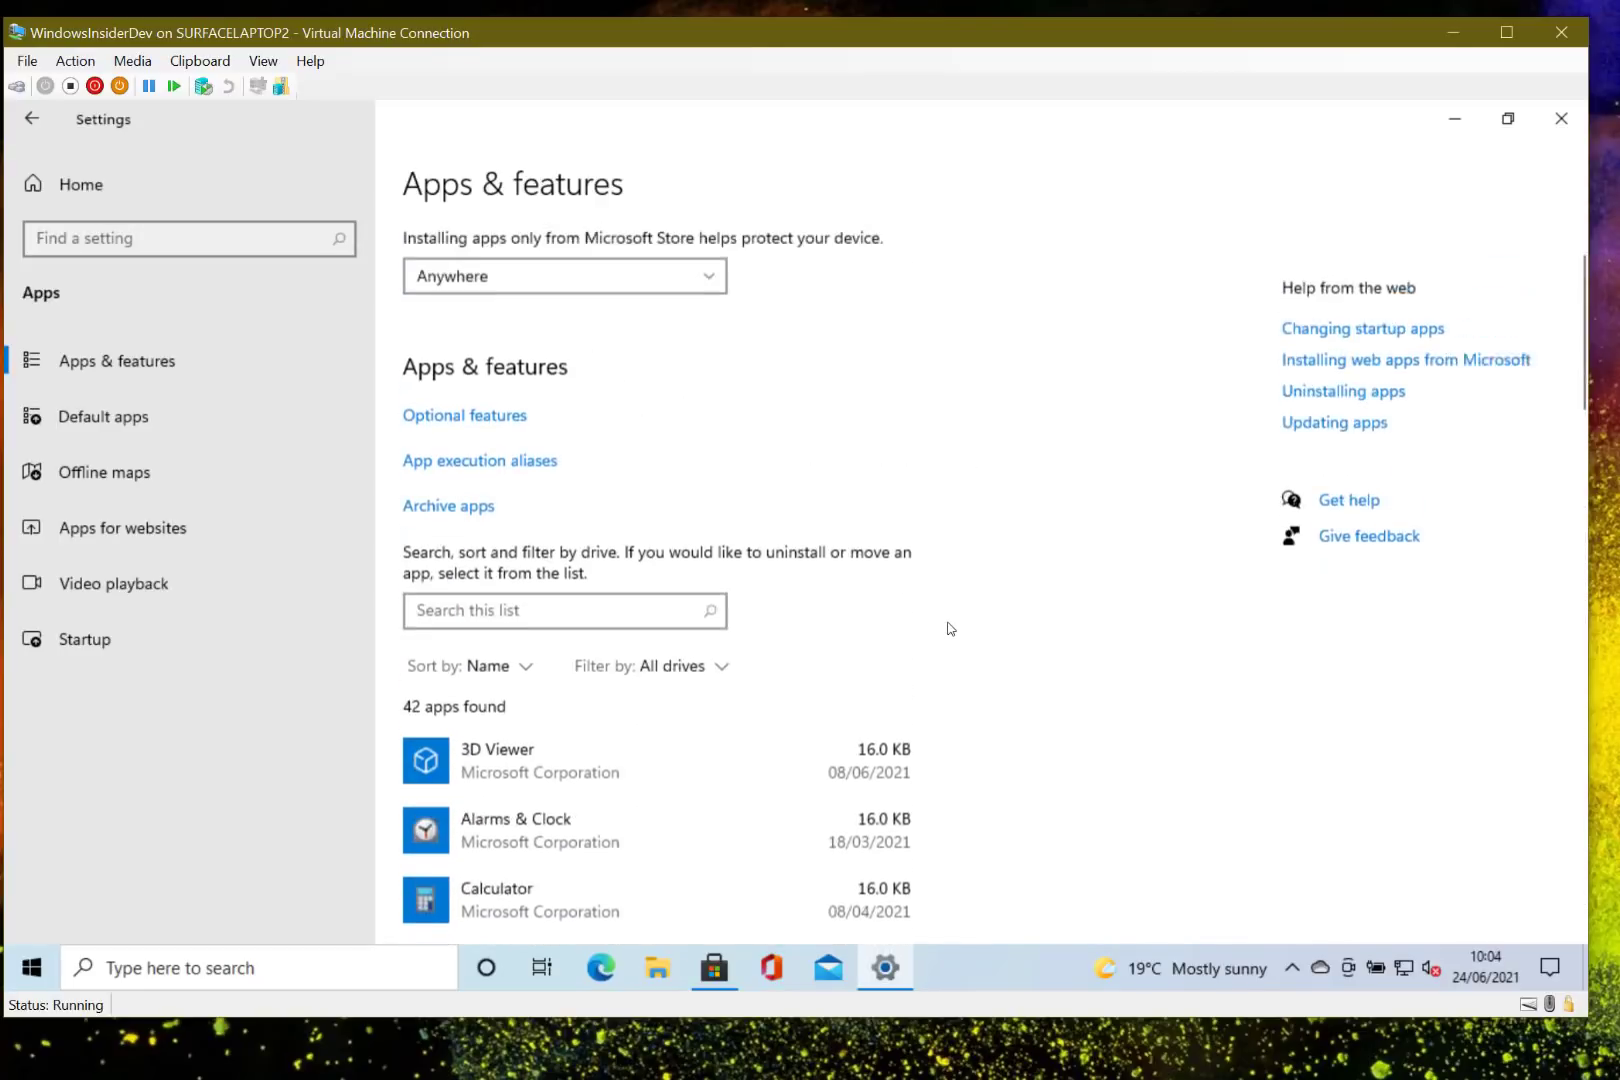
- Sort the installed apps by size and scroll through the reordered list
click(522, 726)
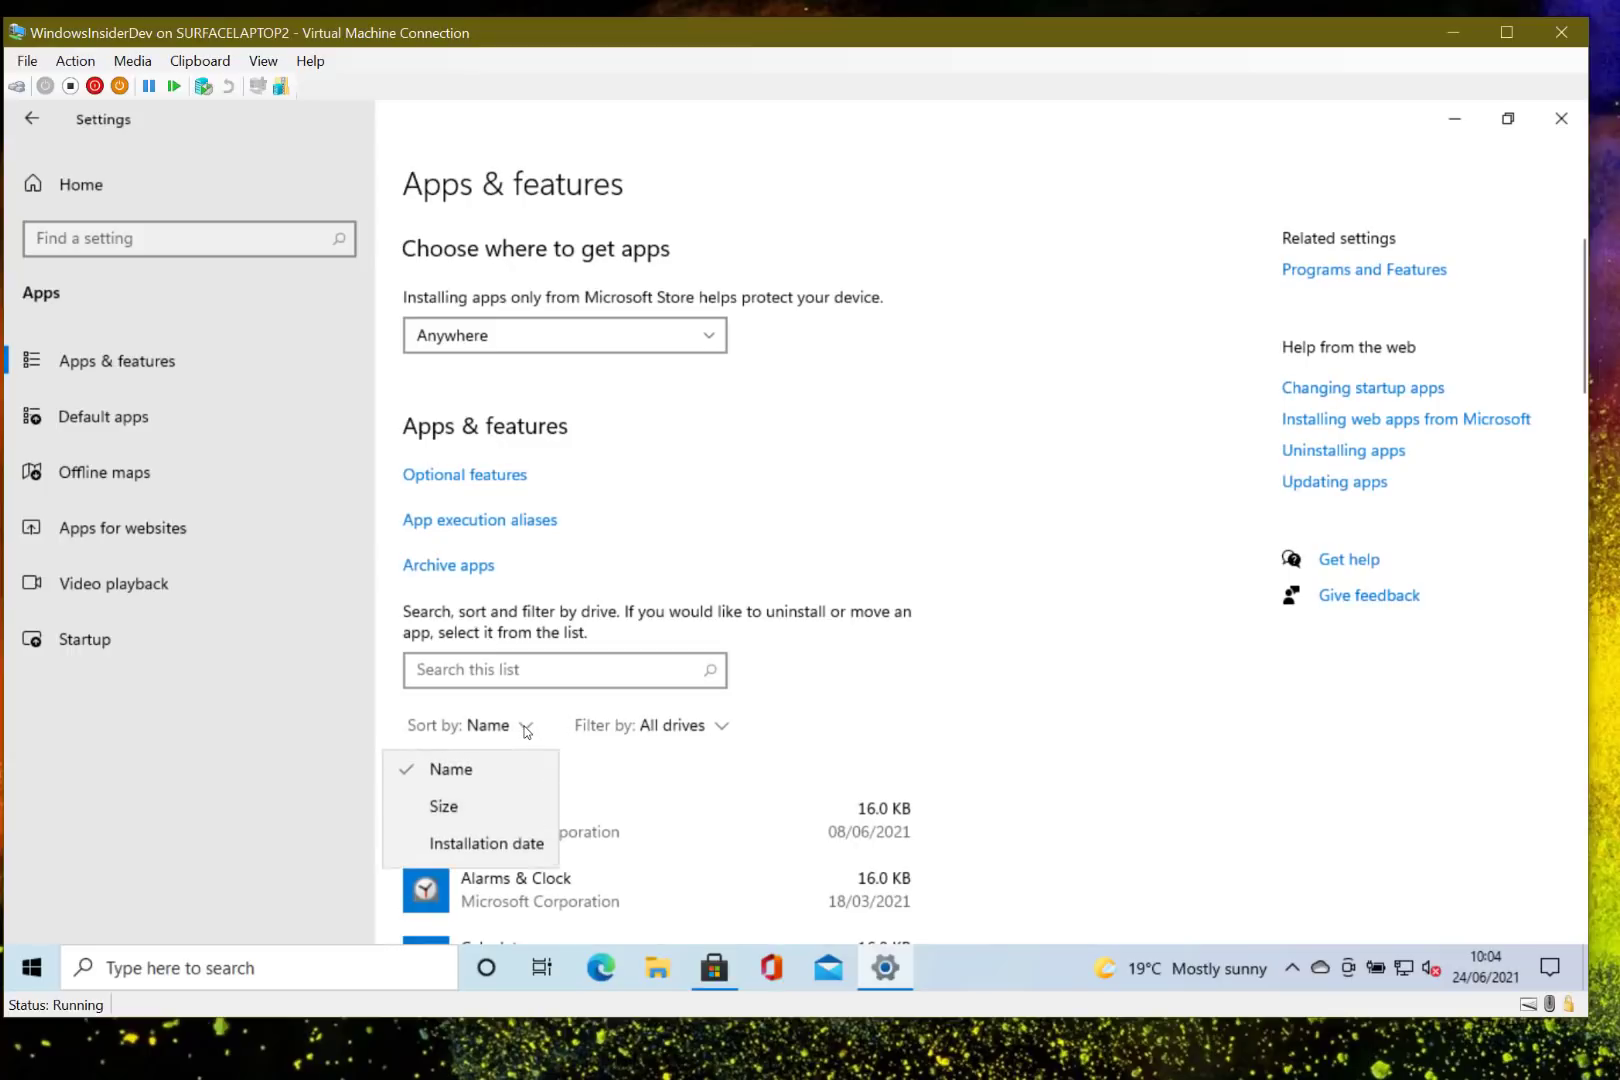
click(452, 811)
scroll(928, 533, down, 5)
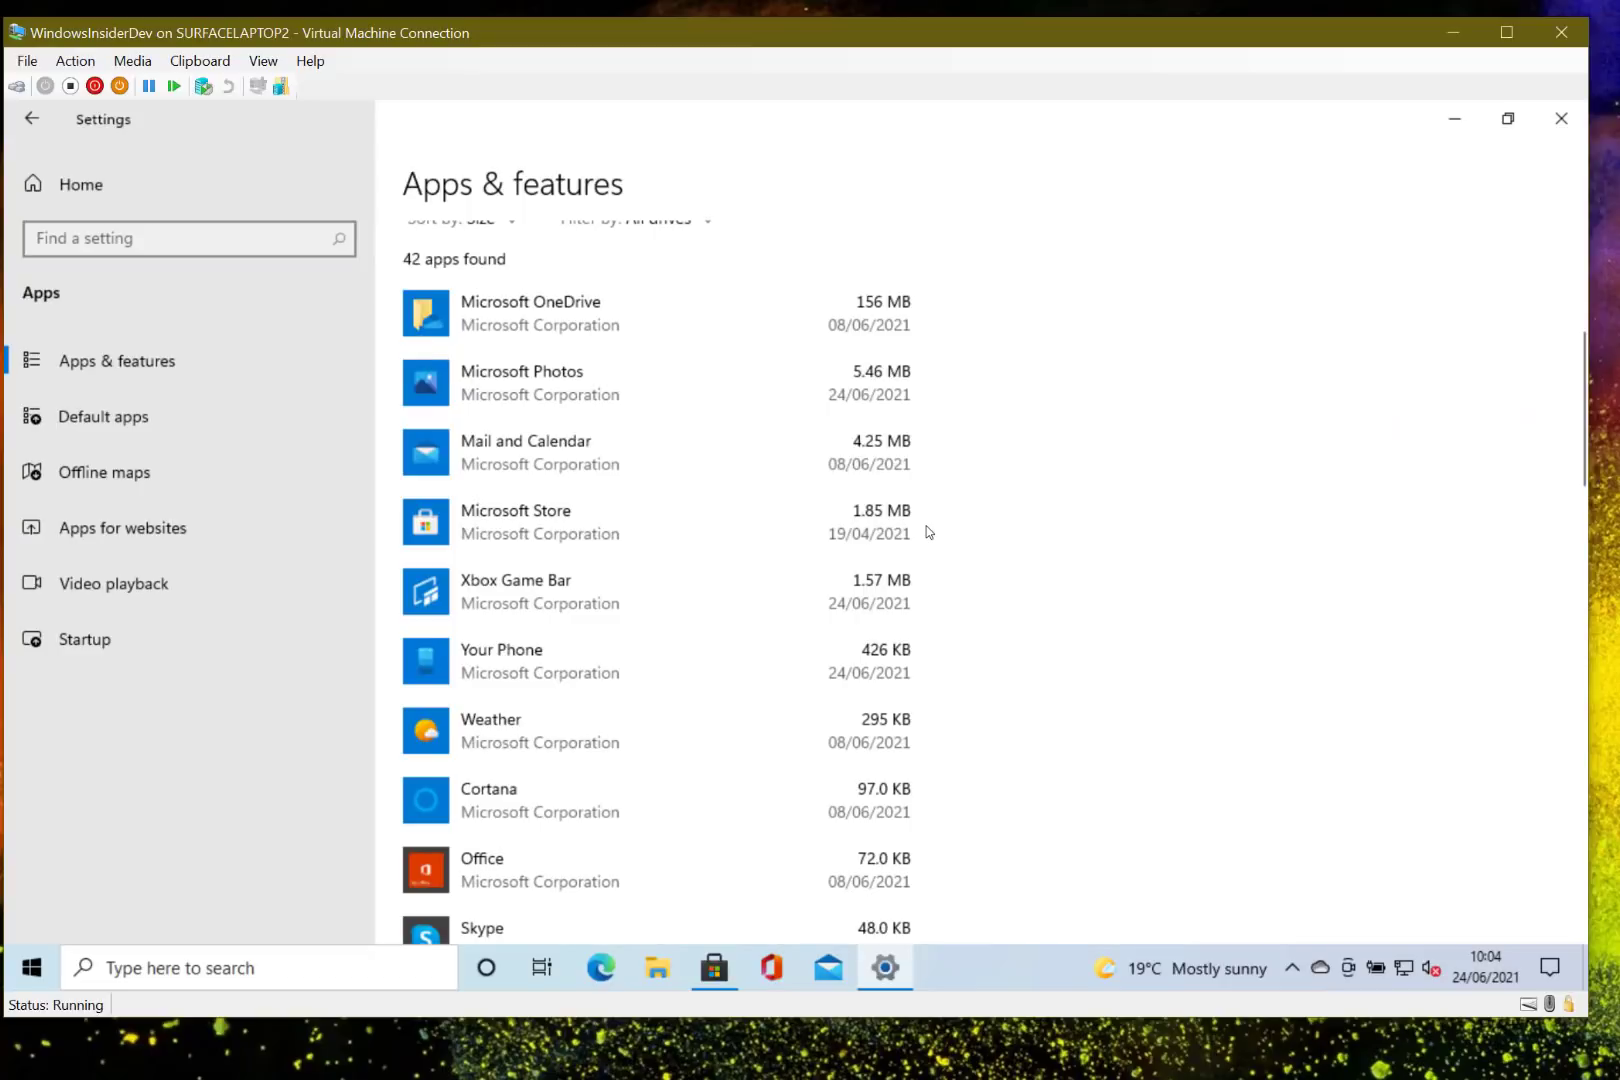
scroll(928, 533, up, 5)
scroll(900, 540, down, 3)
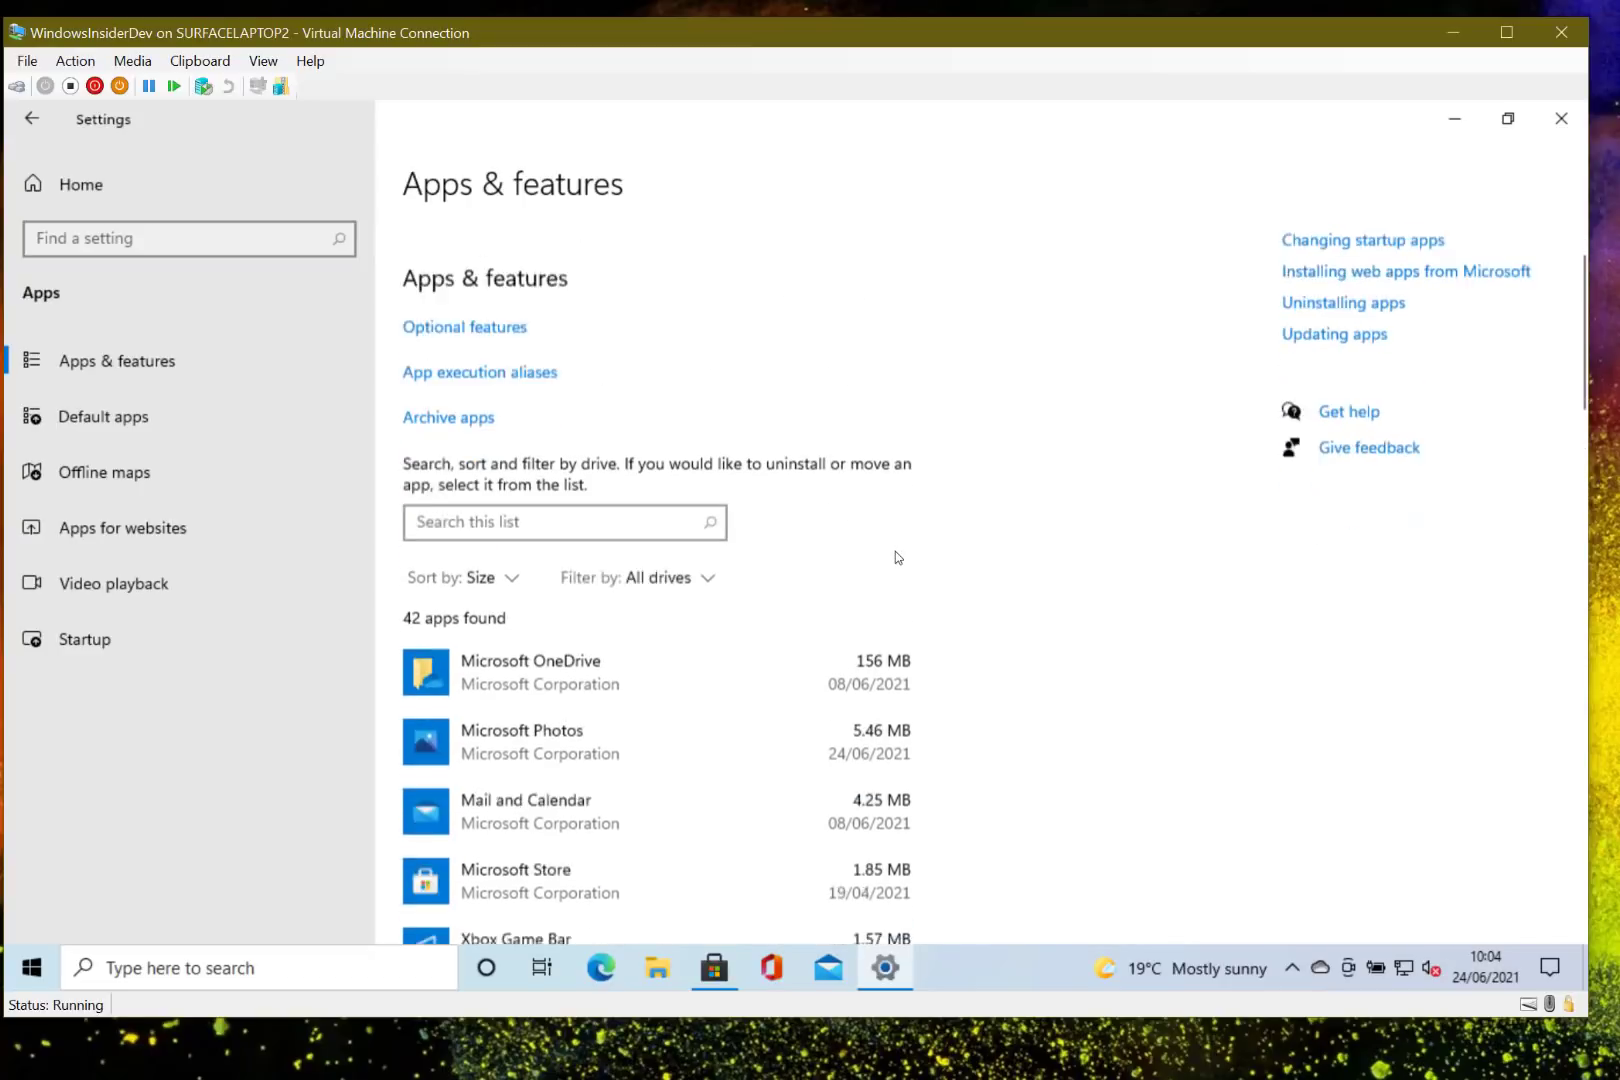
scroll(660, 665, down, 4)
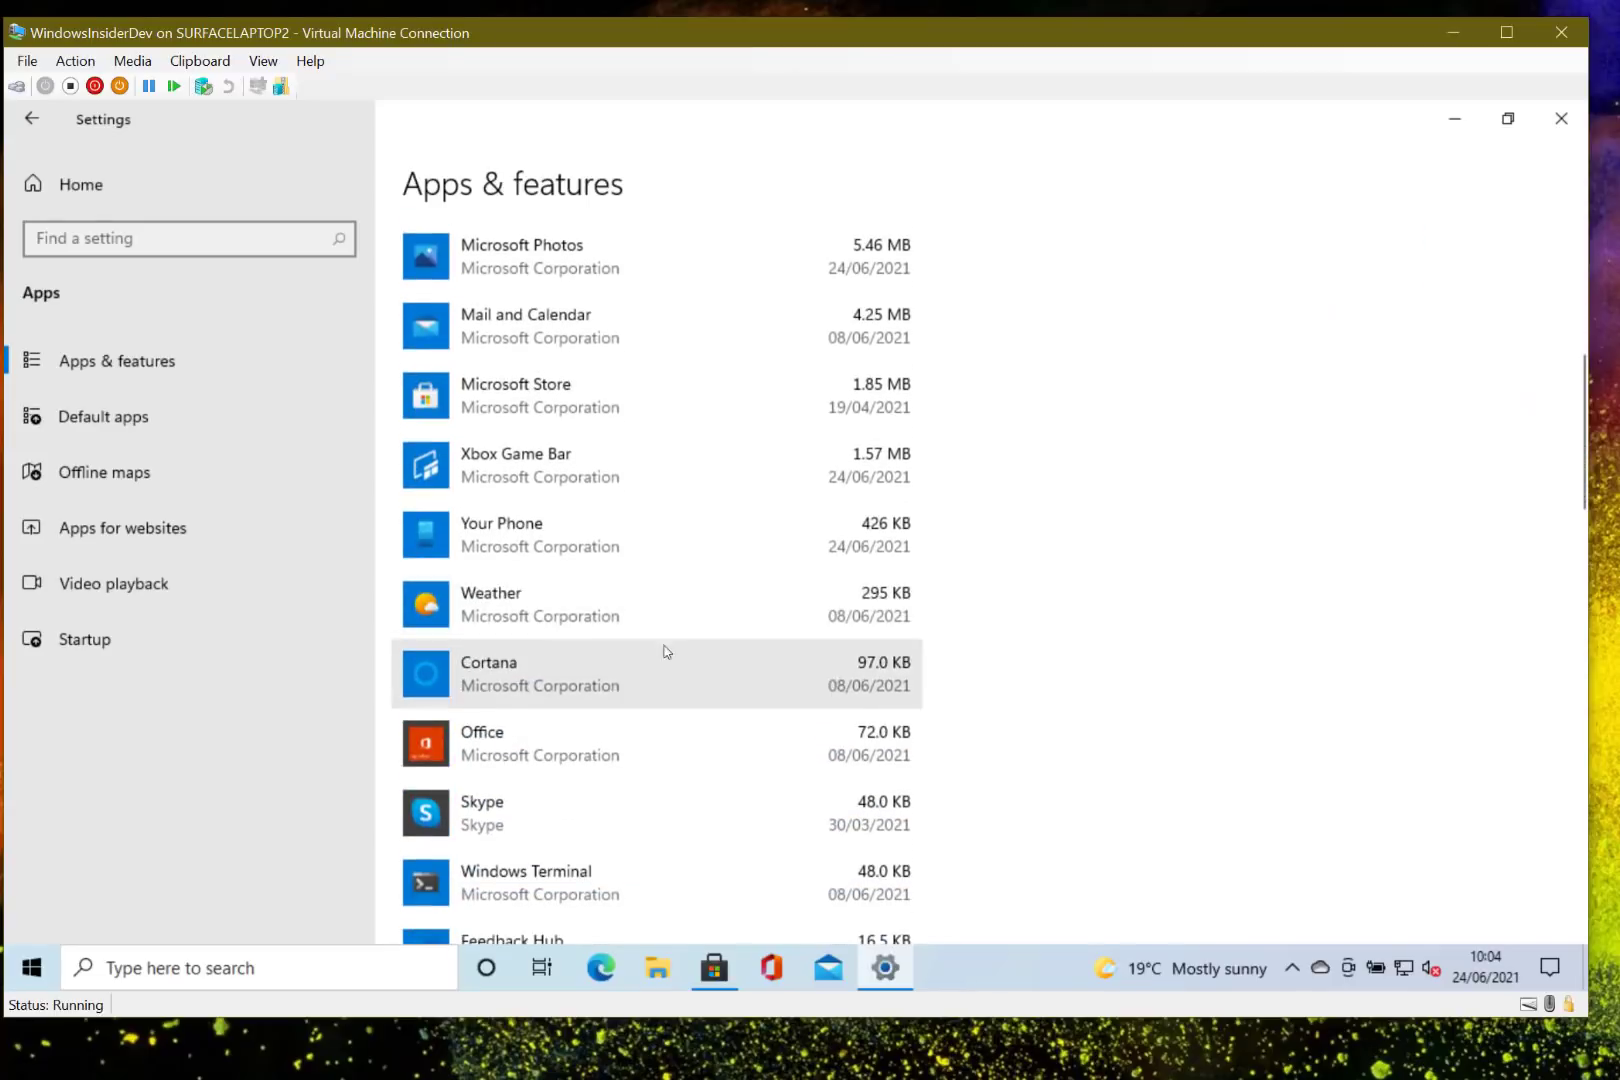
scroll(662, 651, up, 5)
- Sort the app list by name again and scroll through all 42 apps back to 3D Viewer
click(481, 600)
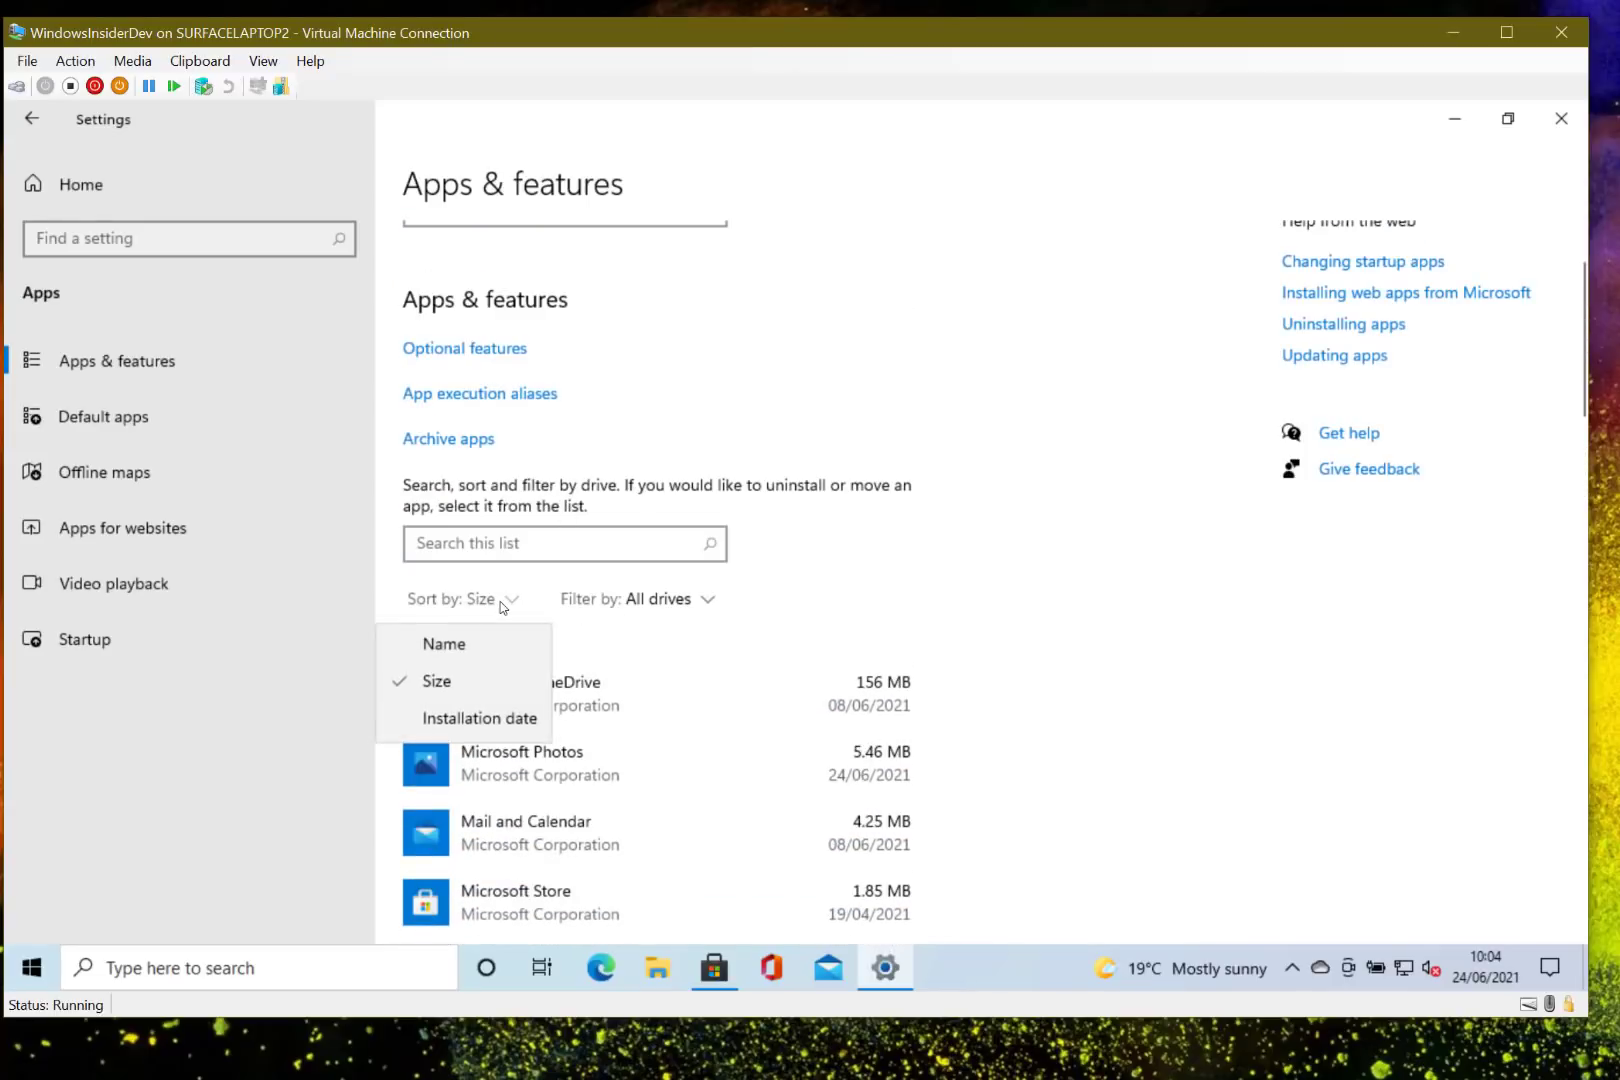
click(445, 646)
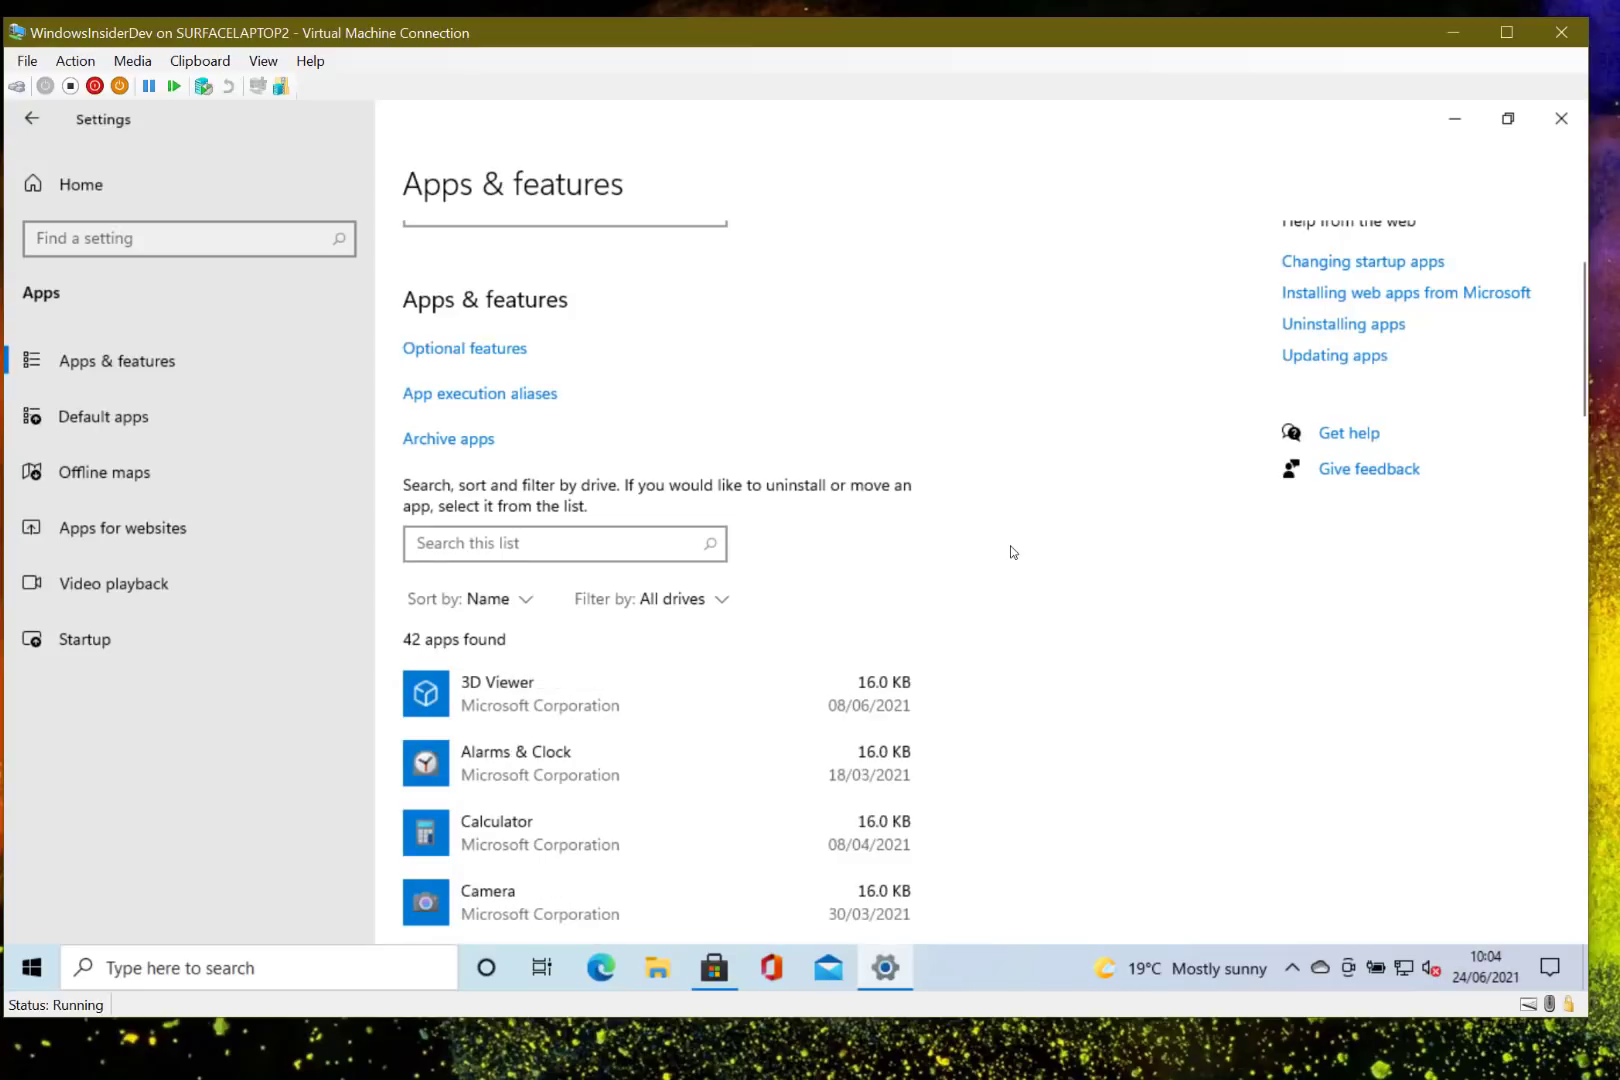
scroll(1010, 545, down, 4)
scroll(1015, 551, down, 3)
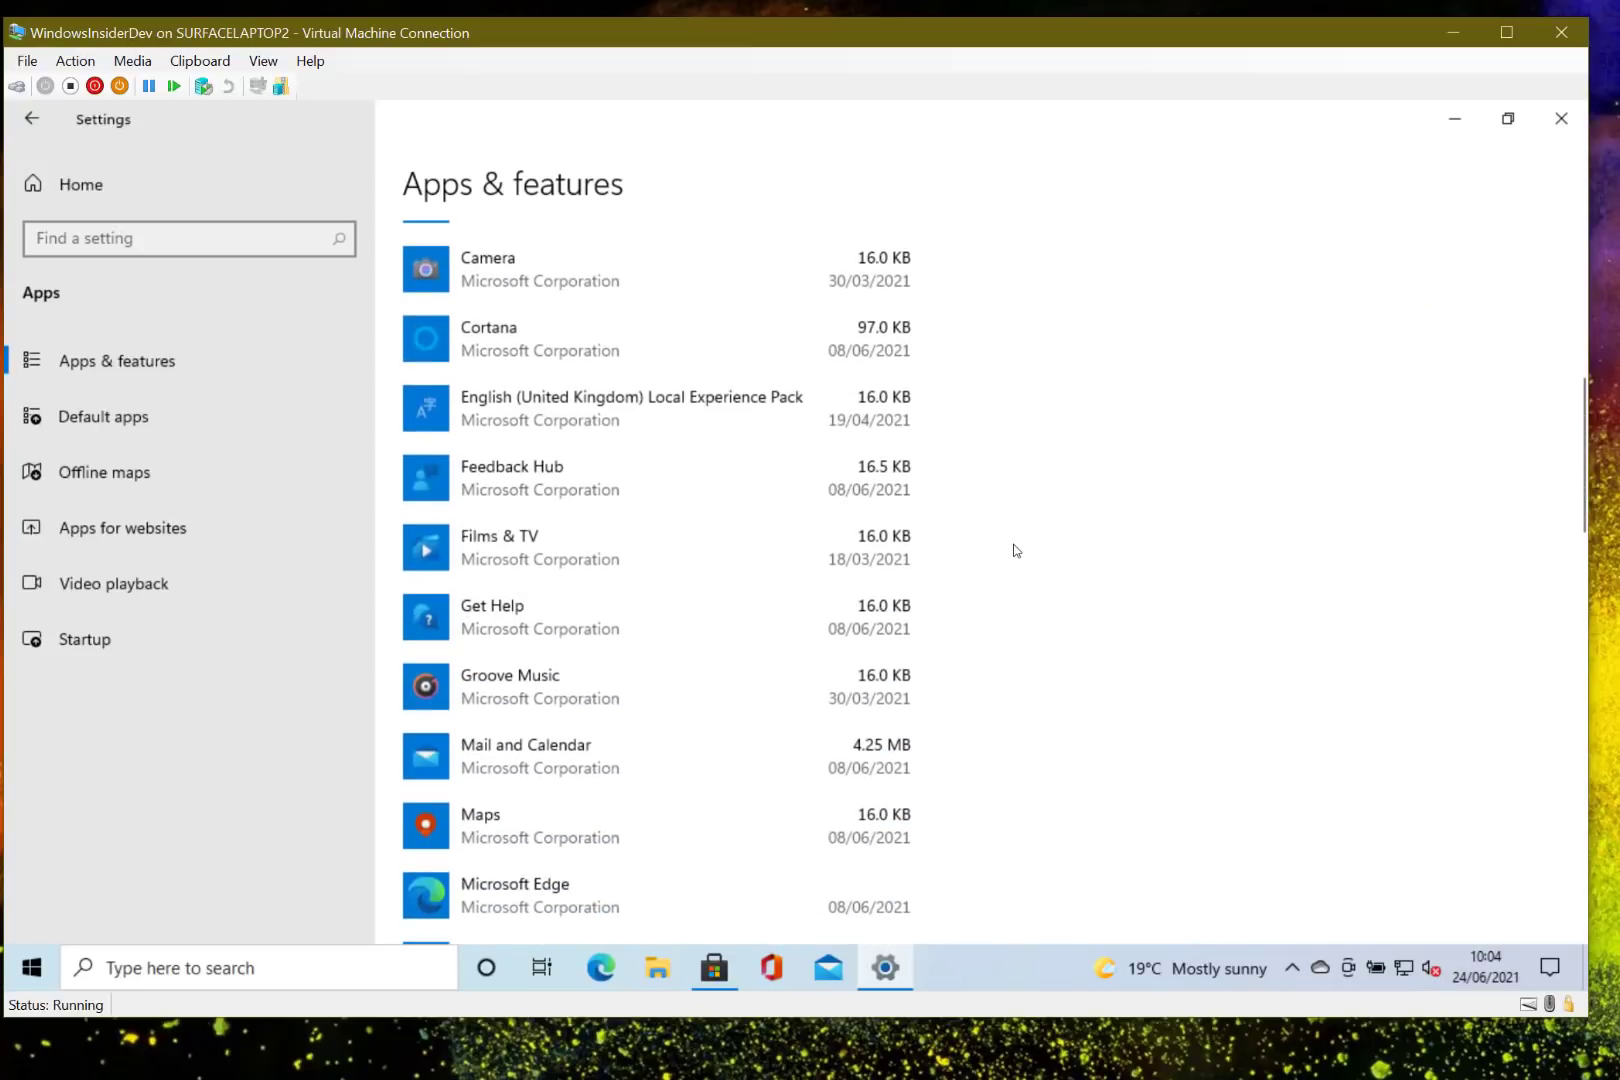
scroll(782, 670, down, 4)
scroll(783, 669, down, 4)
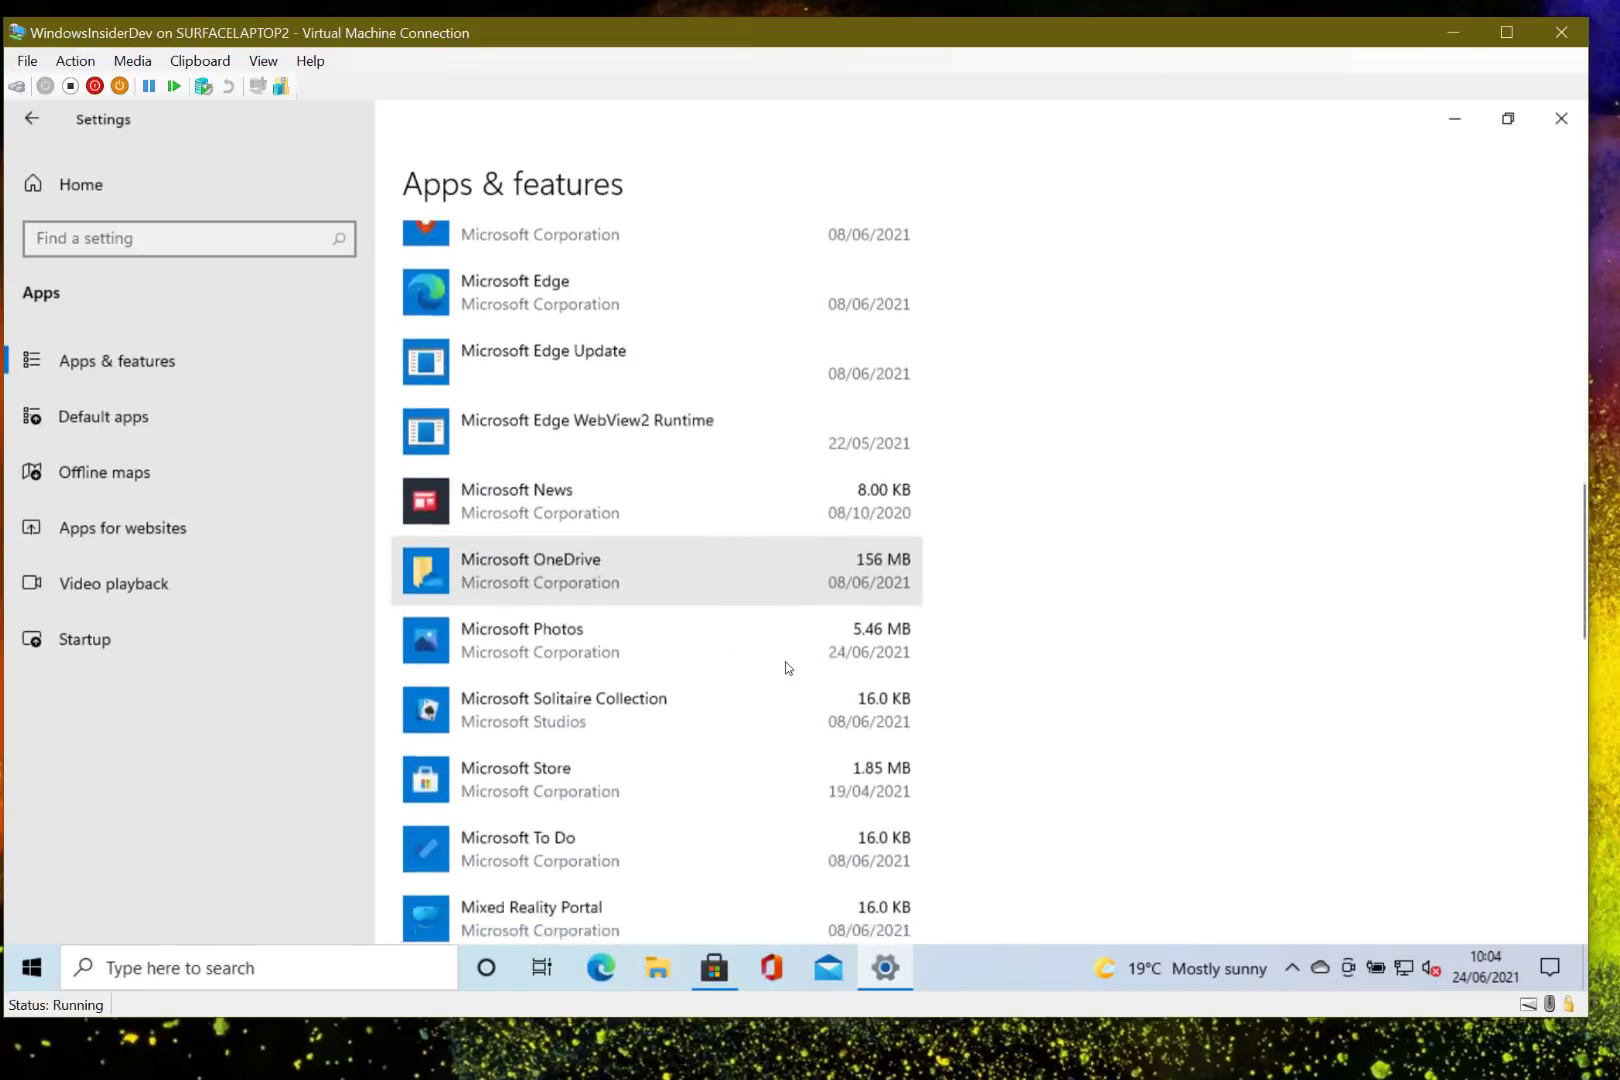
scroll(786, 661, down, 4)
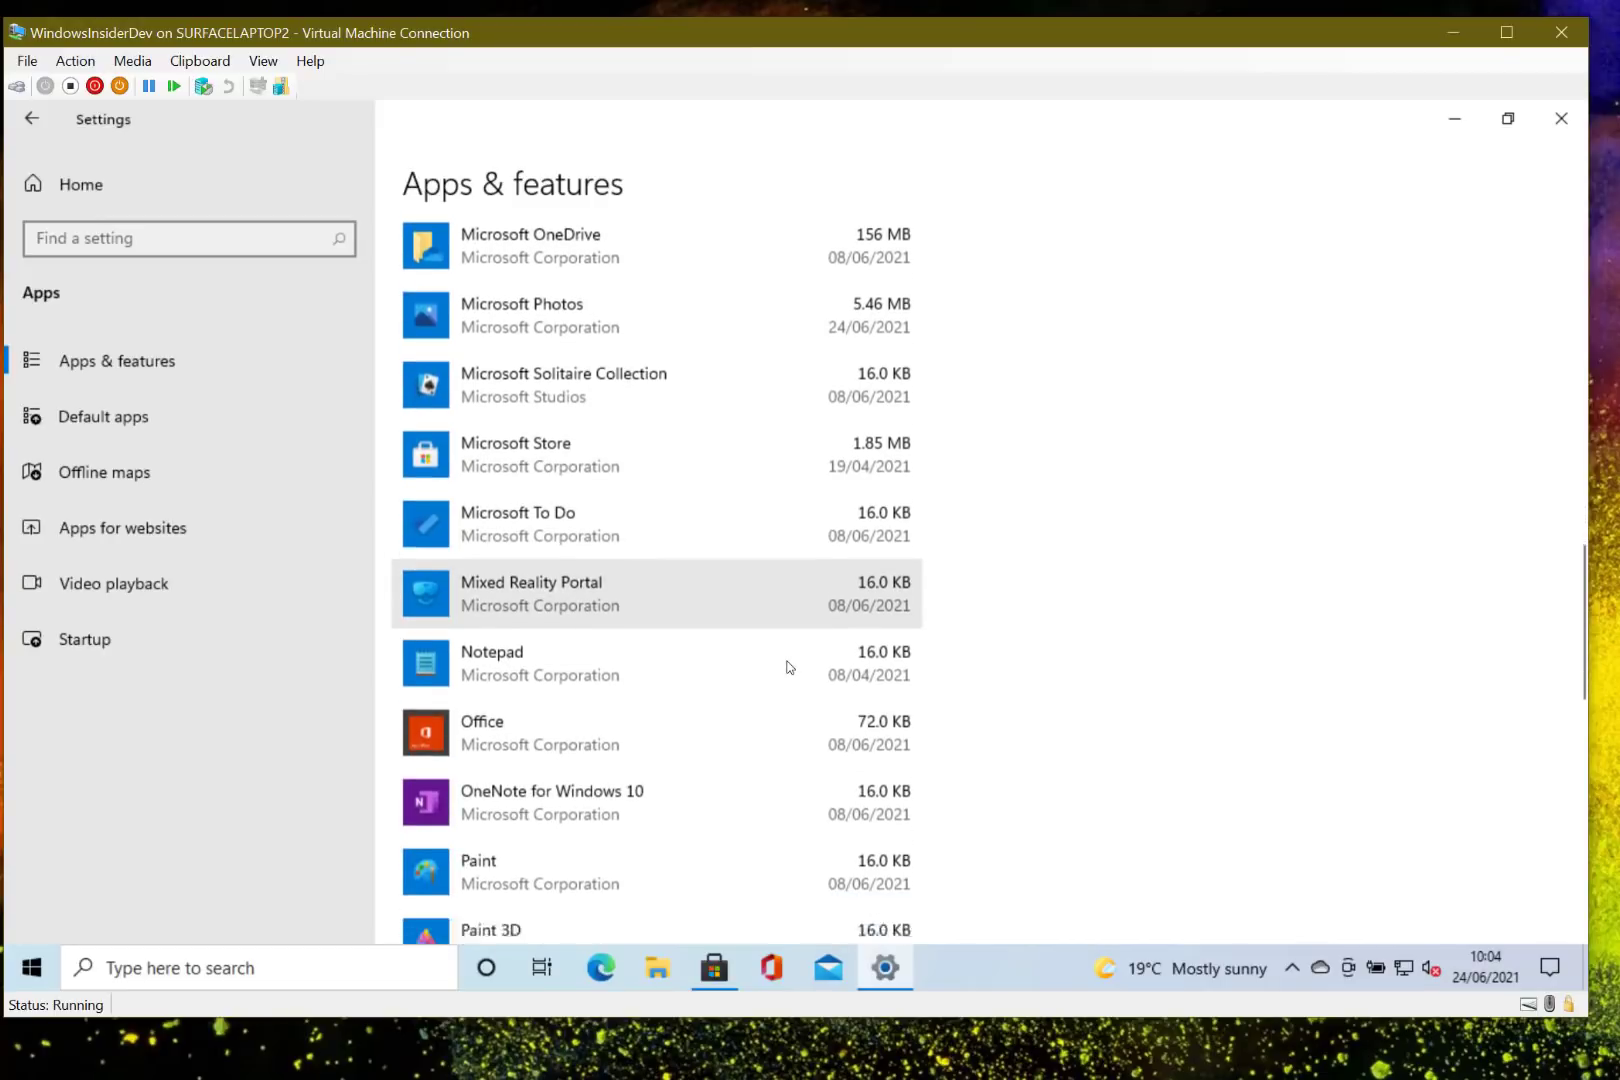
scroll(788, 659, down, 8)
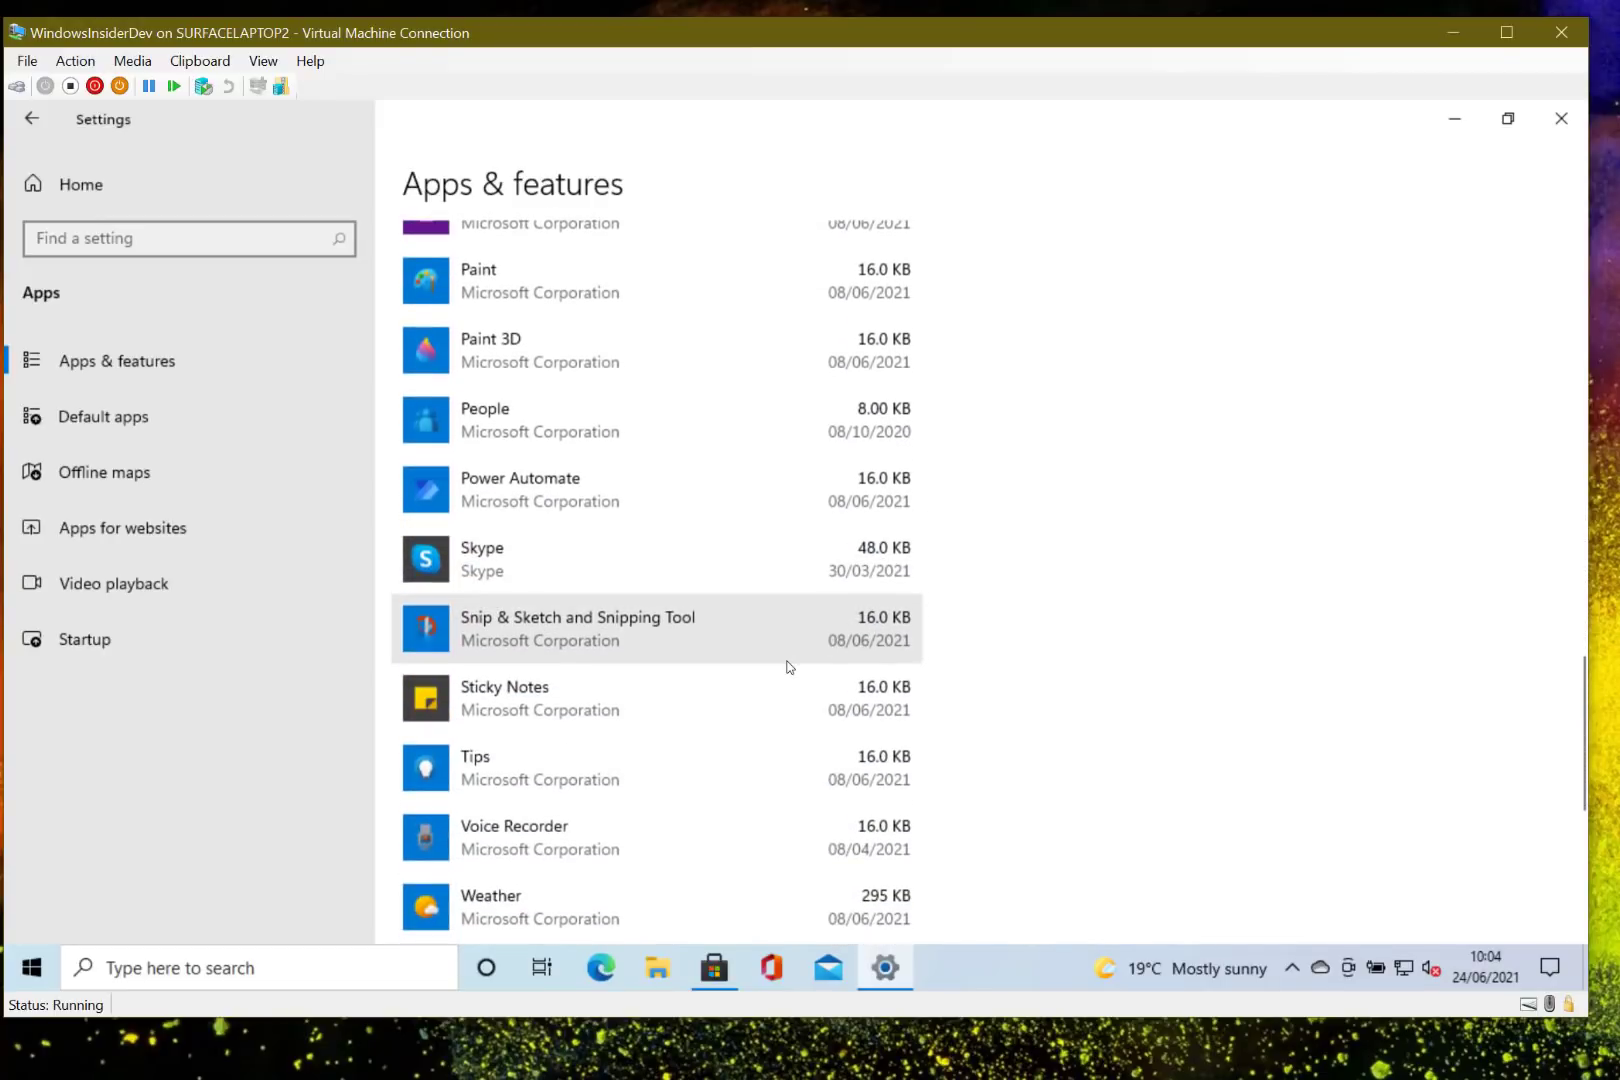
scroll(787, 662, down, 3)
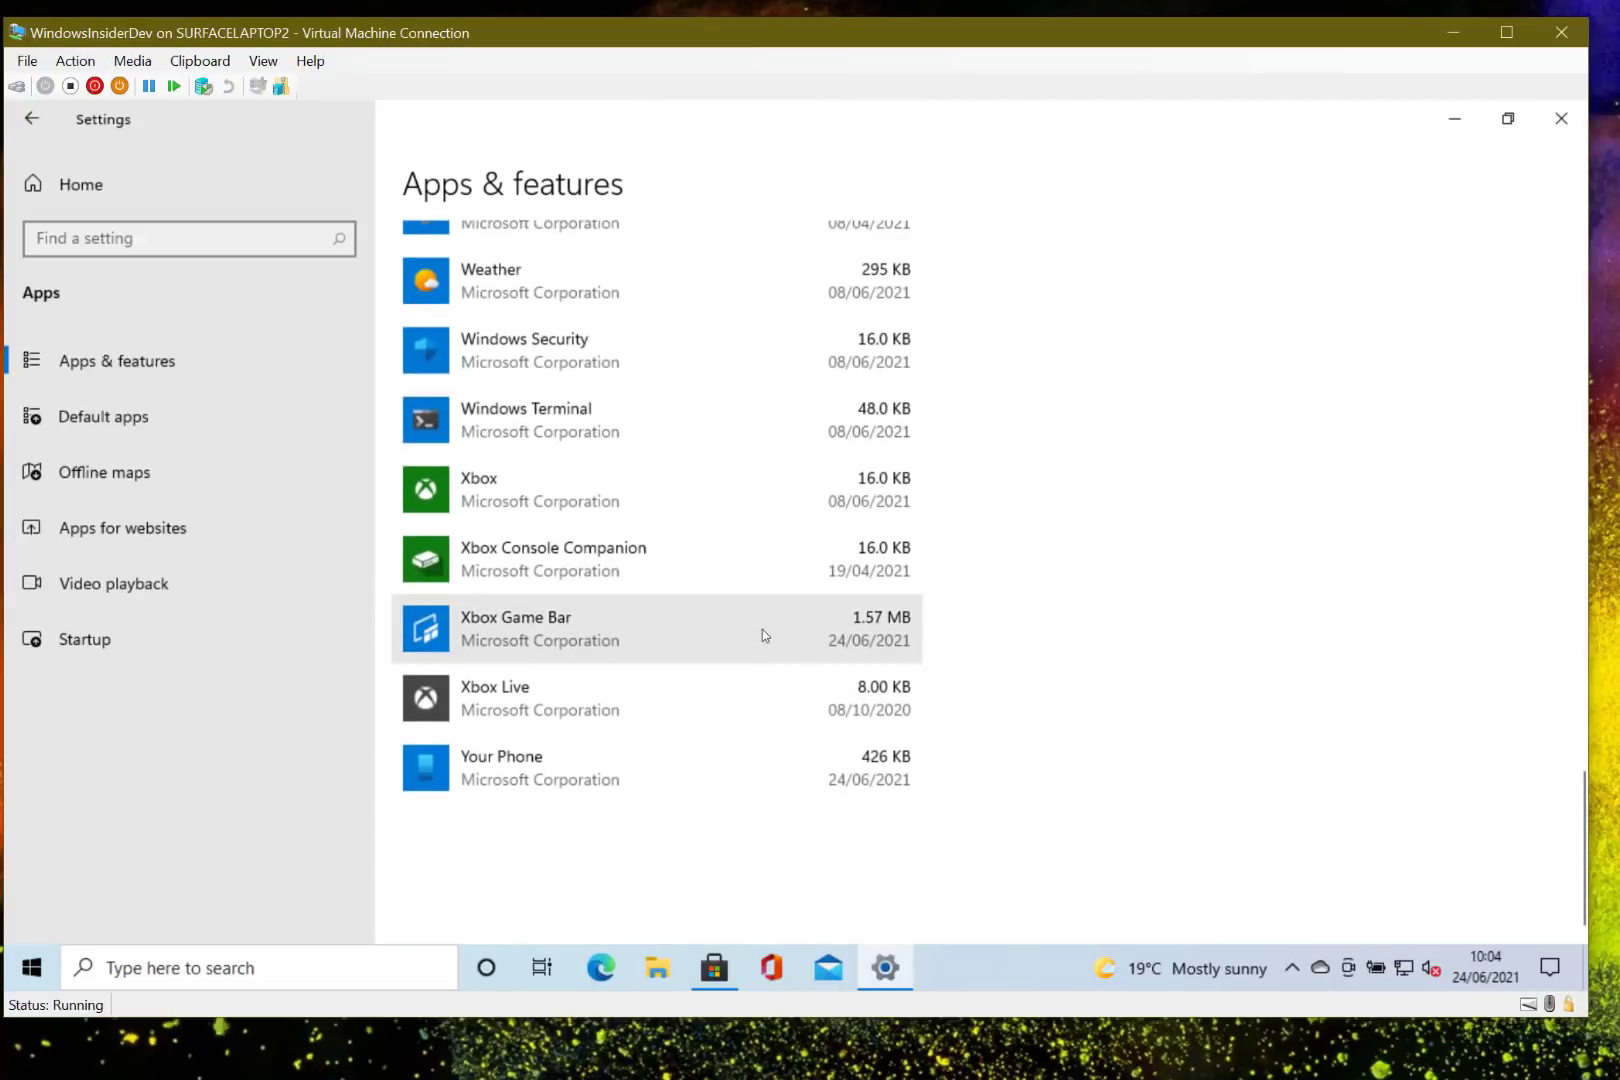
scroll(720, 545, up, 3)
scroll(720, 545, up, 8)
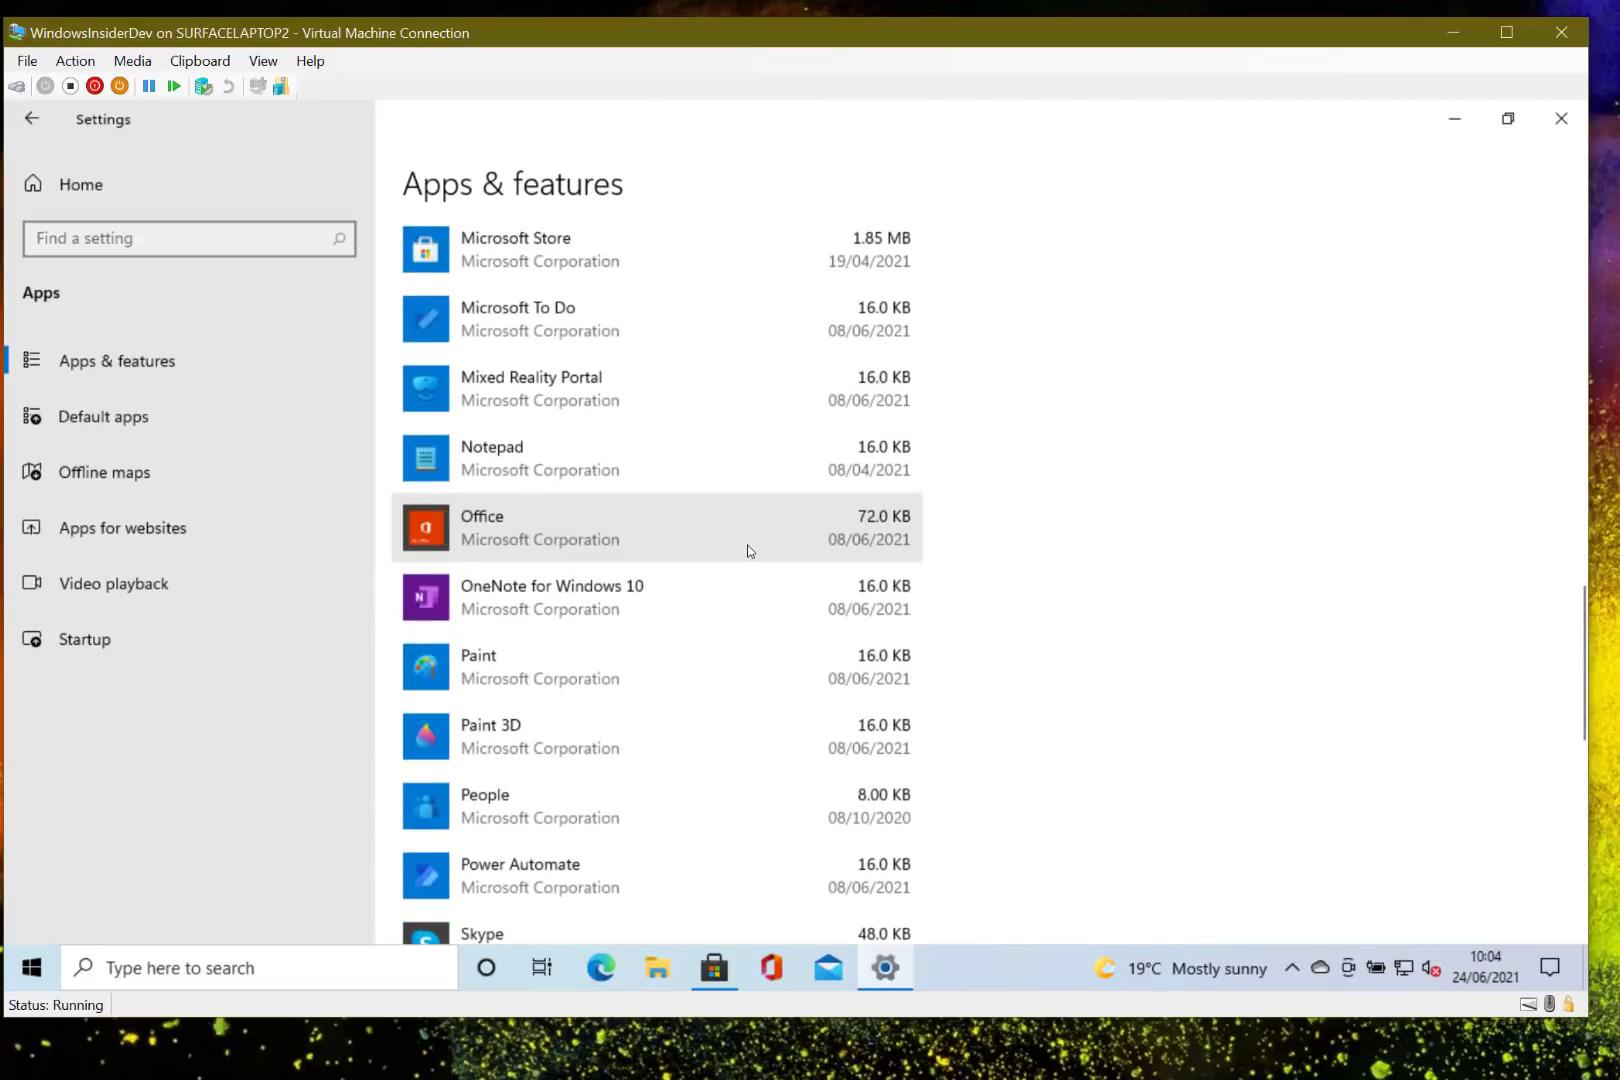
scroll(748, 550, up, 4)
scroll(749, 551, up, 15)
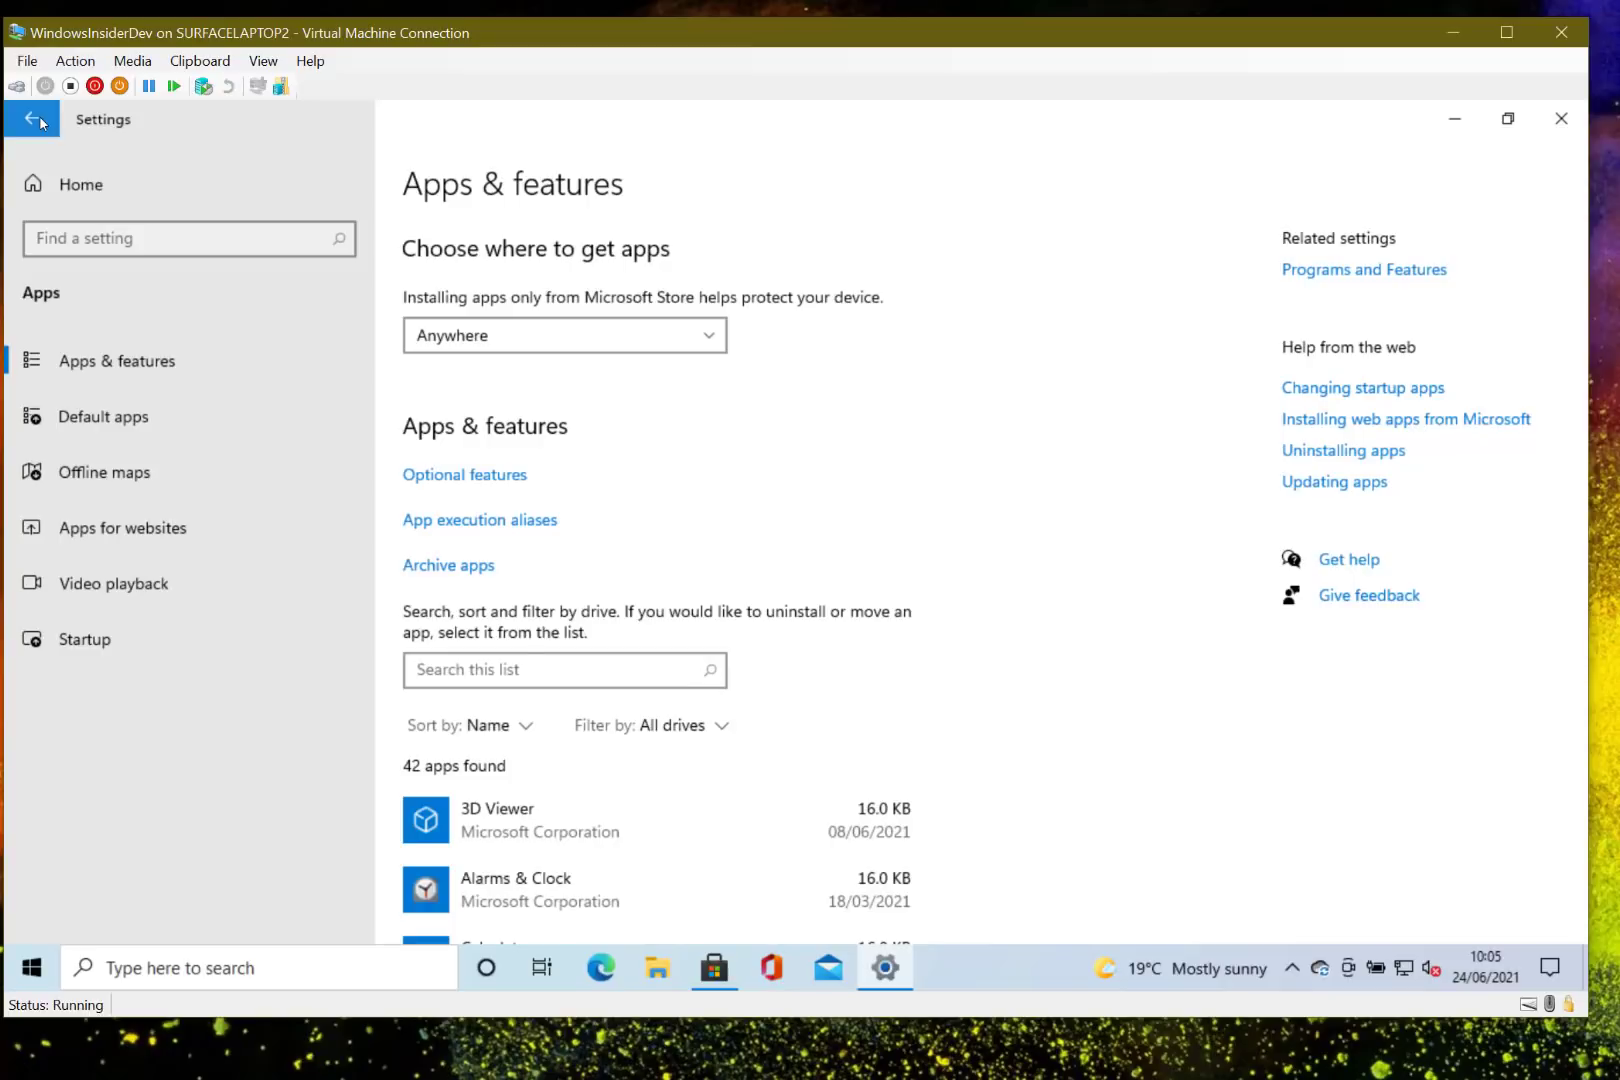
- Go from Settings home to System > Storage to view Local Disk (C:) usage
click(41, 122)
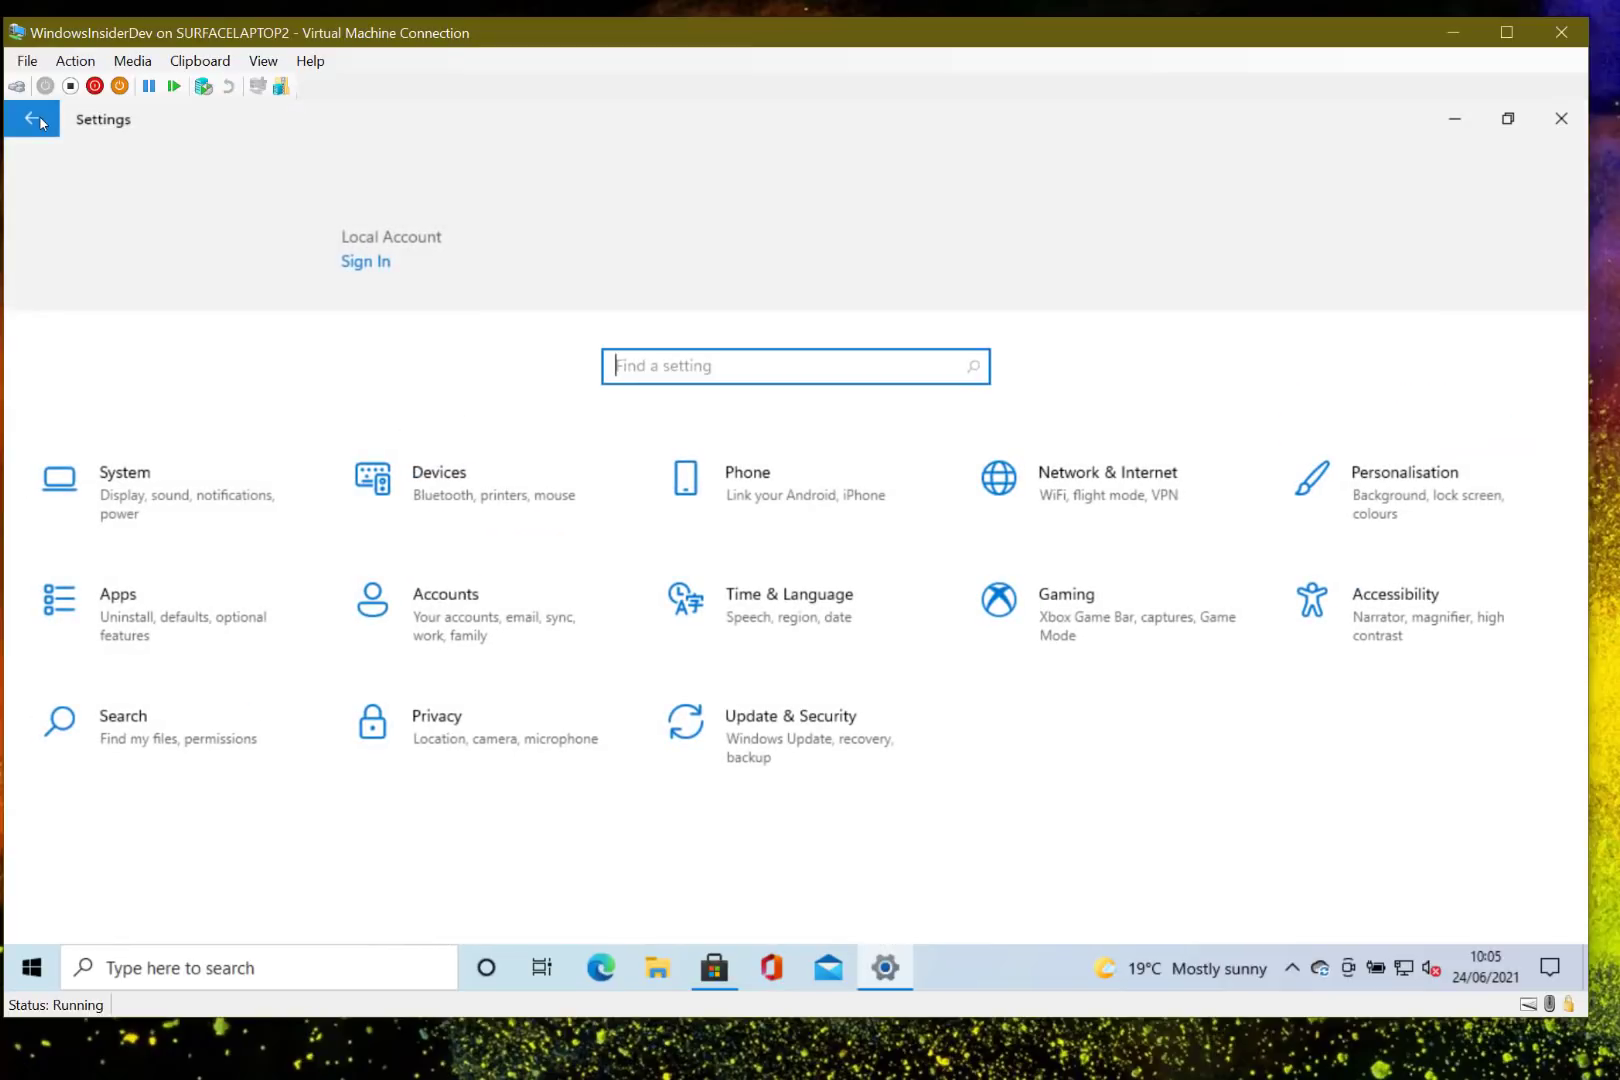
click(240, 475)
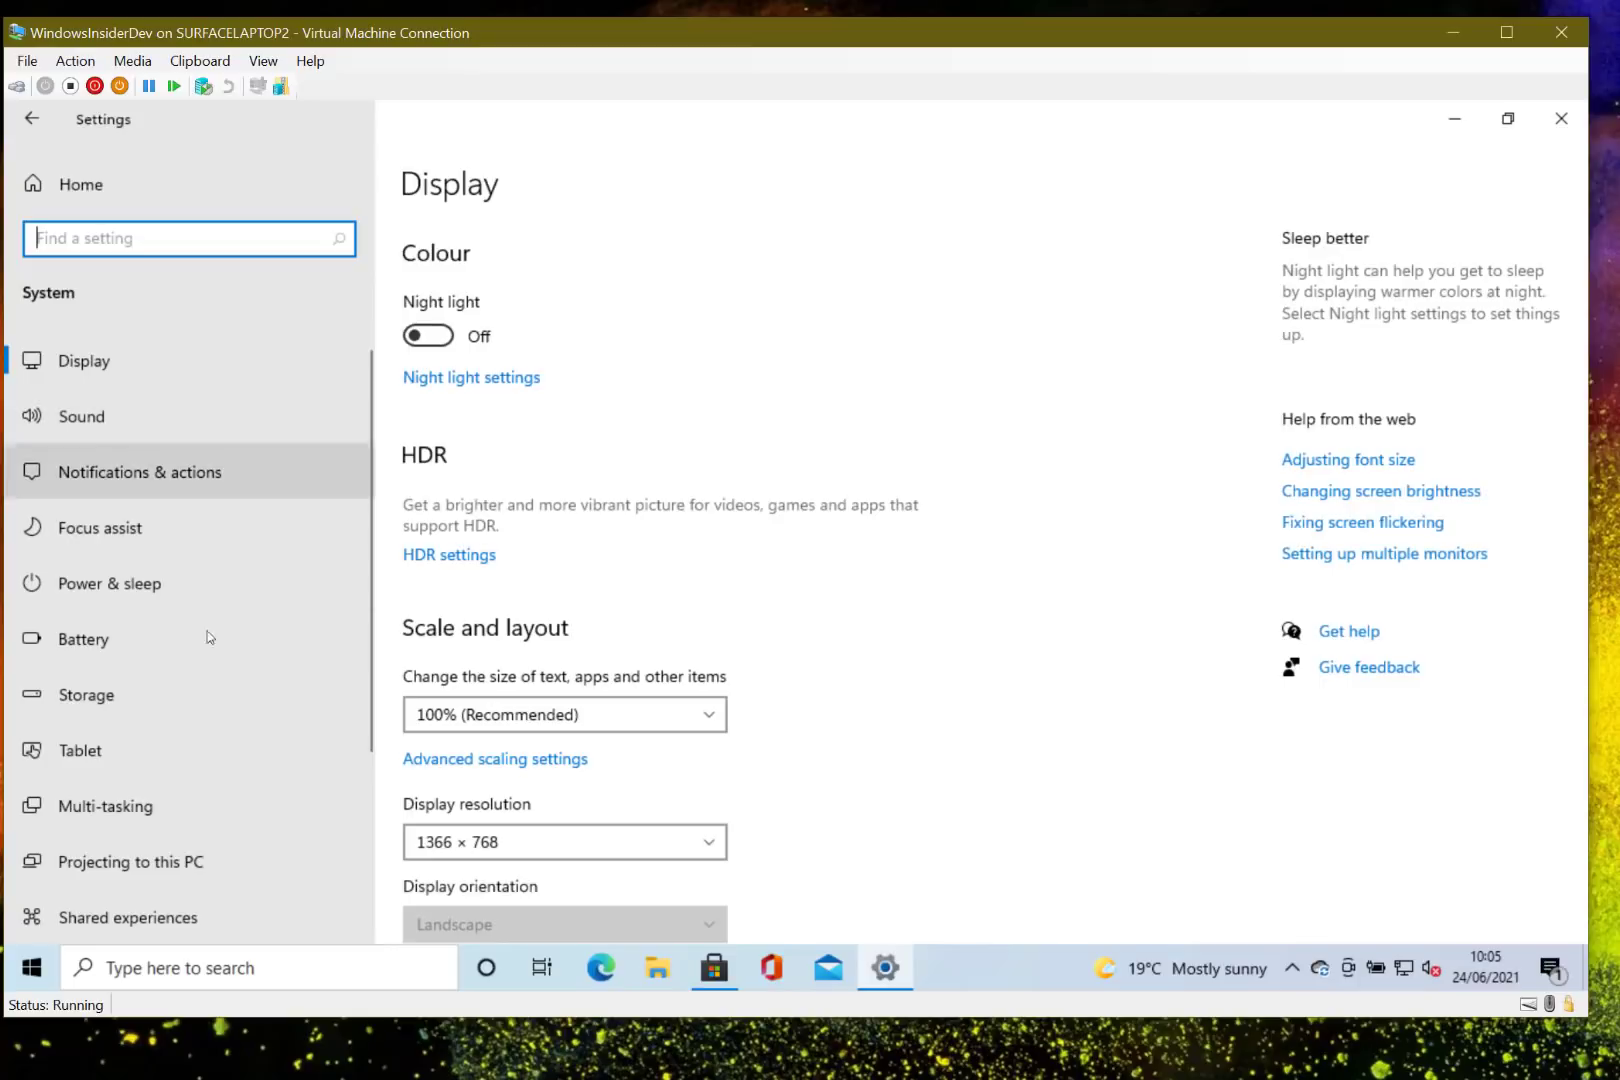
click(127, 696)
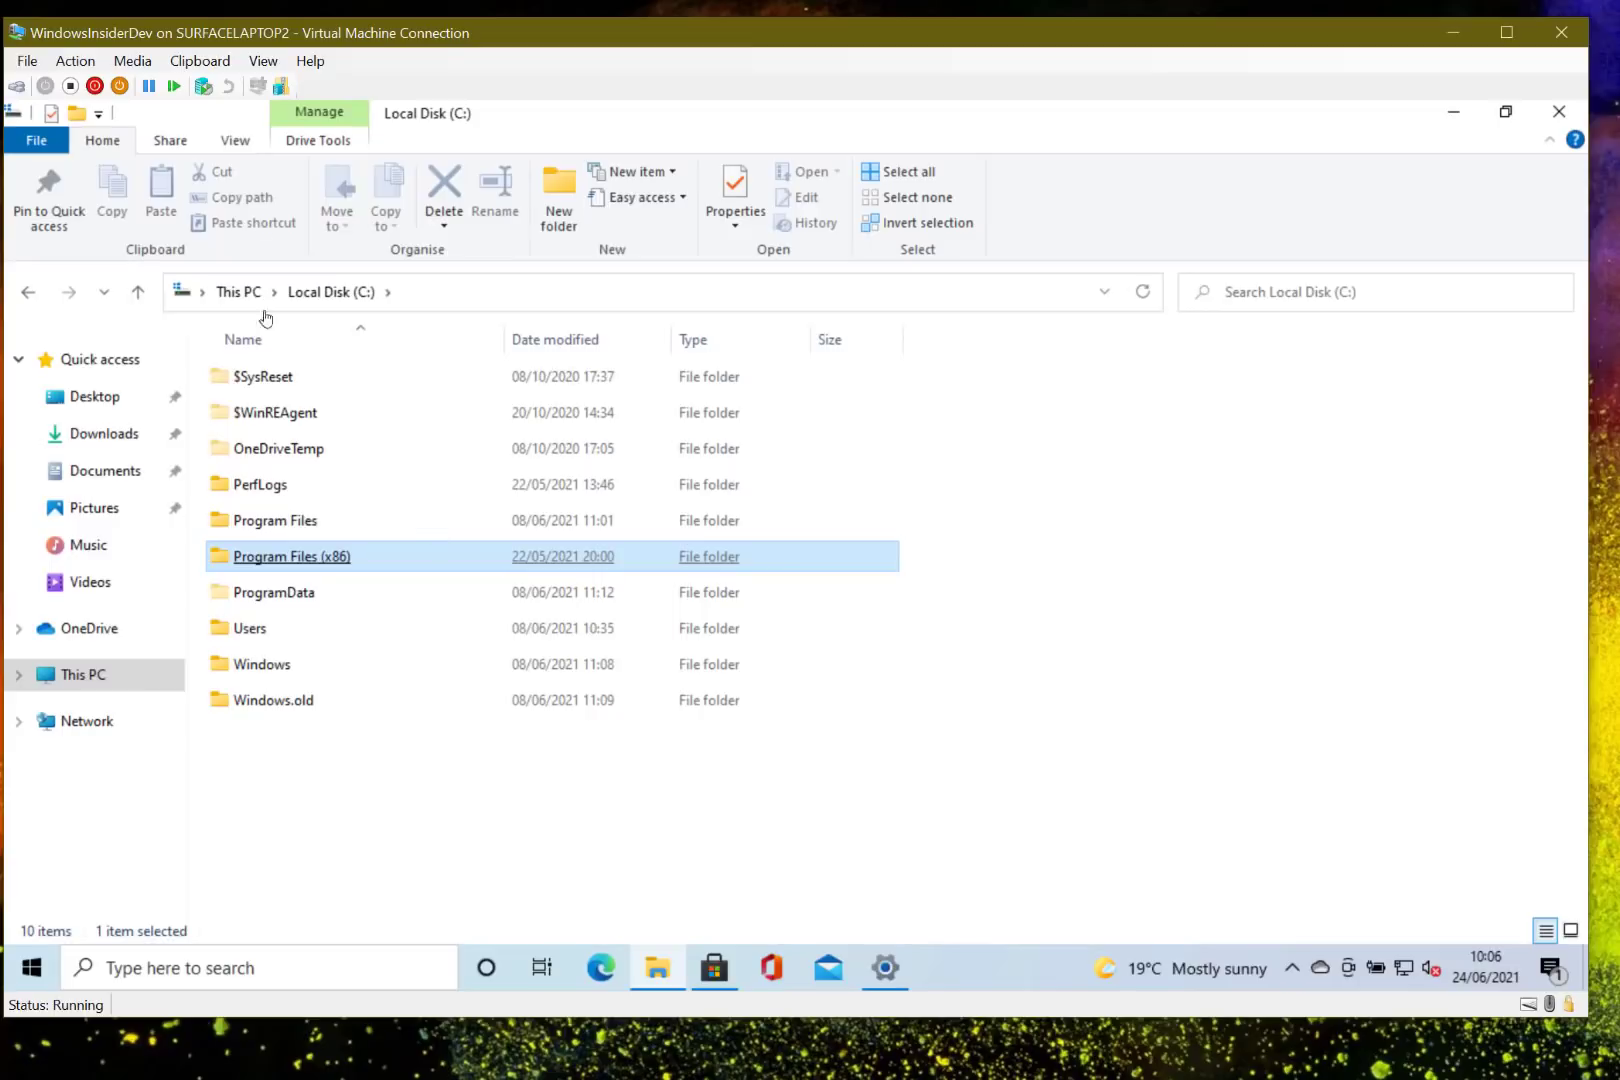
- Select the Windows.old folder in Local Disk (C:) in File Explorer
click(294, 705)
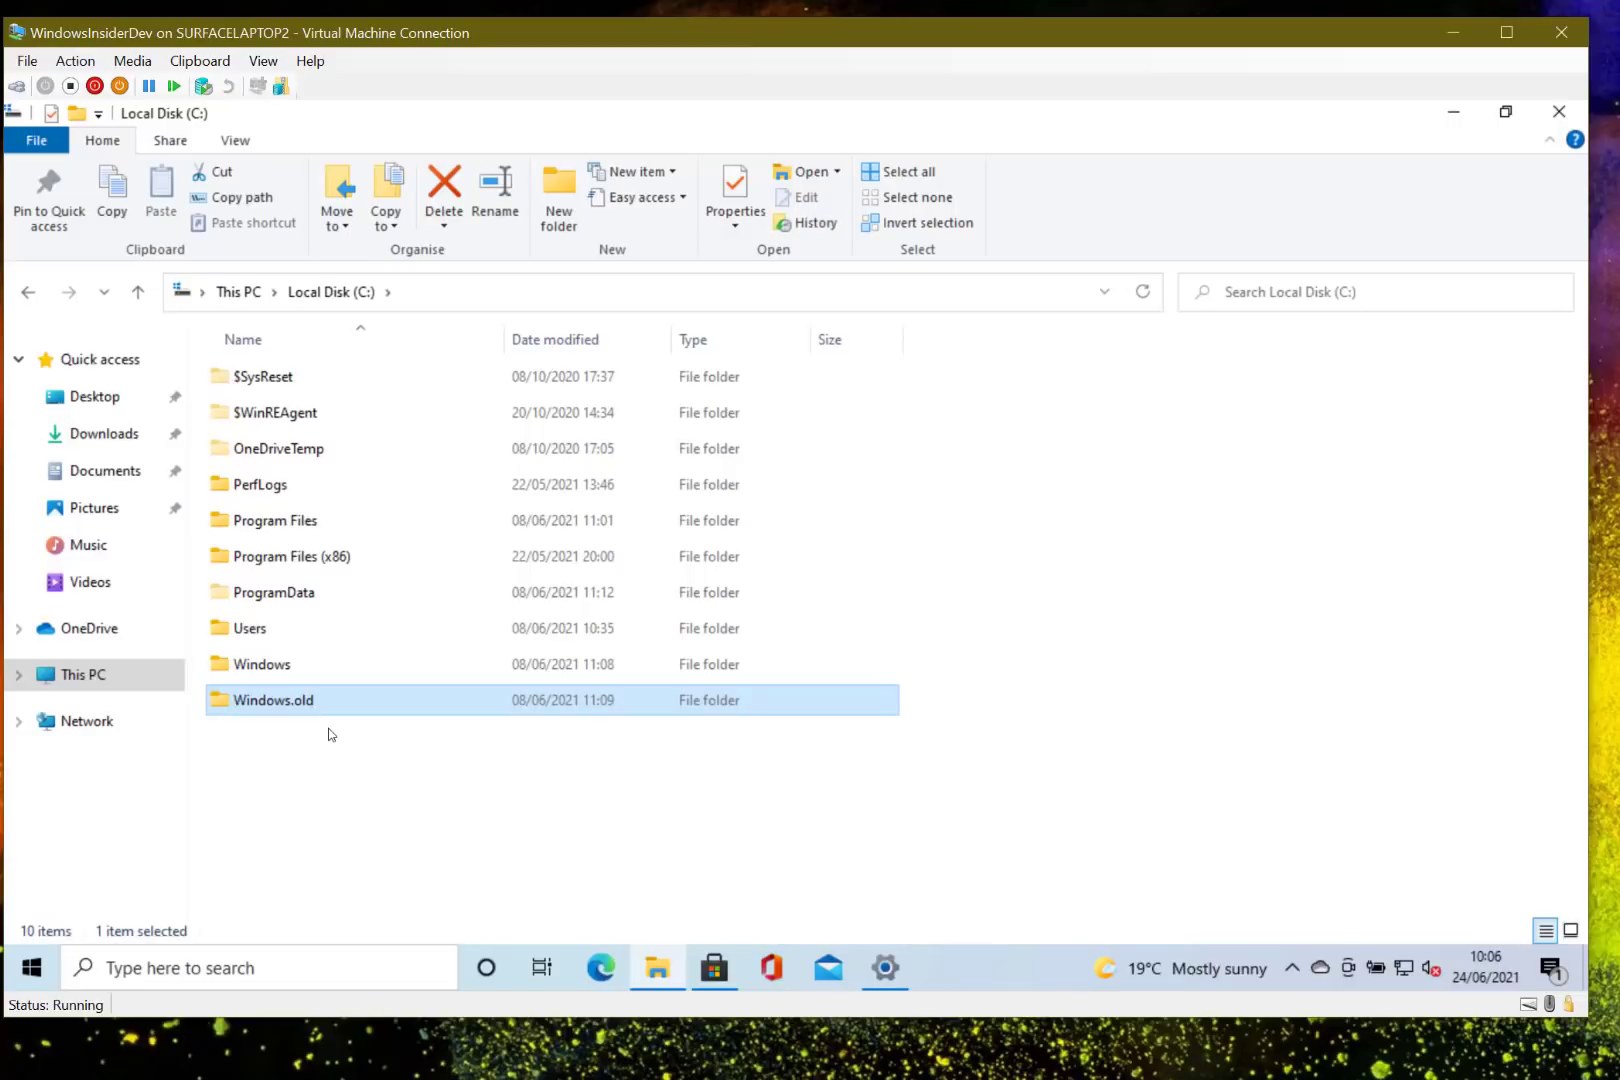
- Bring Settings' Storage page back and scroll through the usage categories, including Temporary files 8.91 GB
click(885, 967)
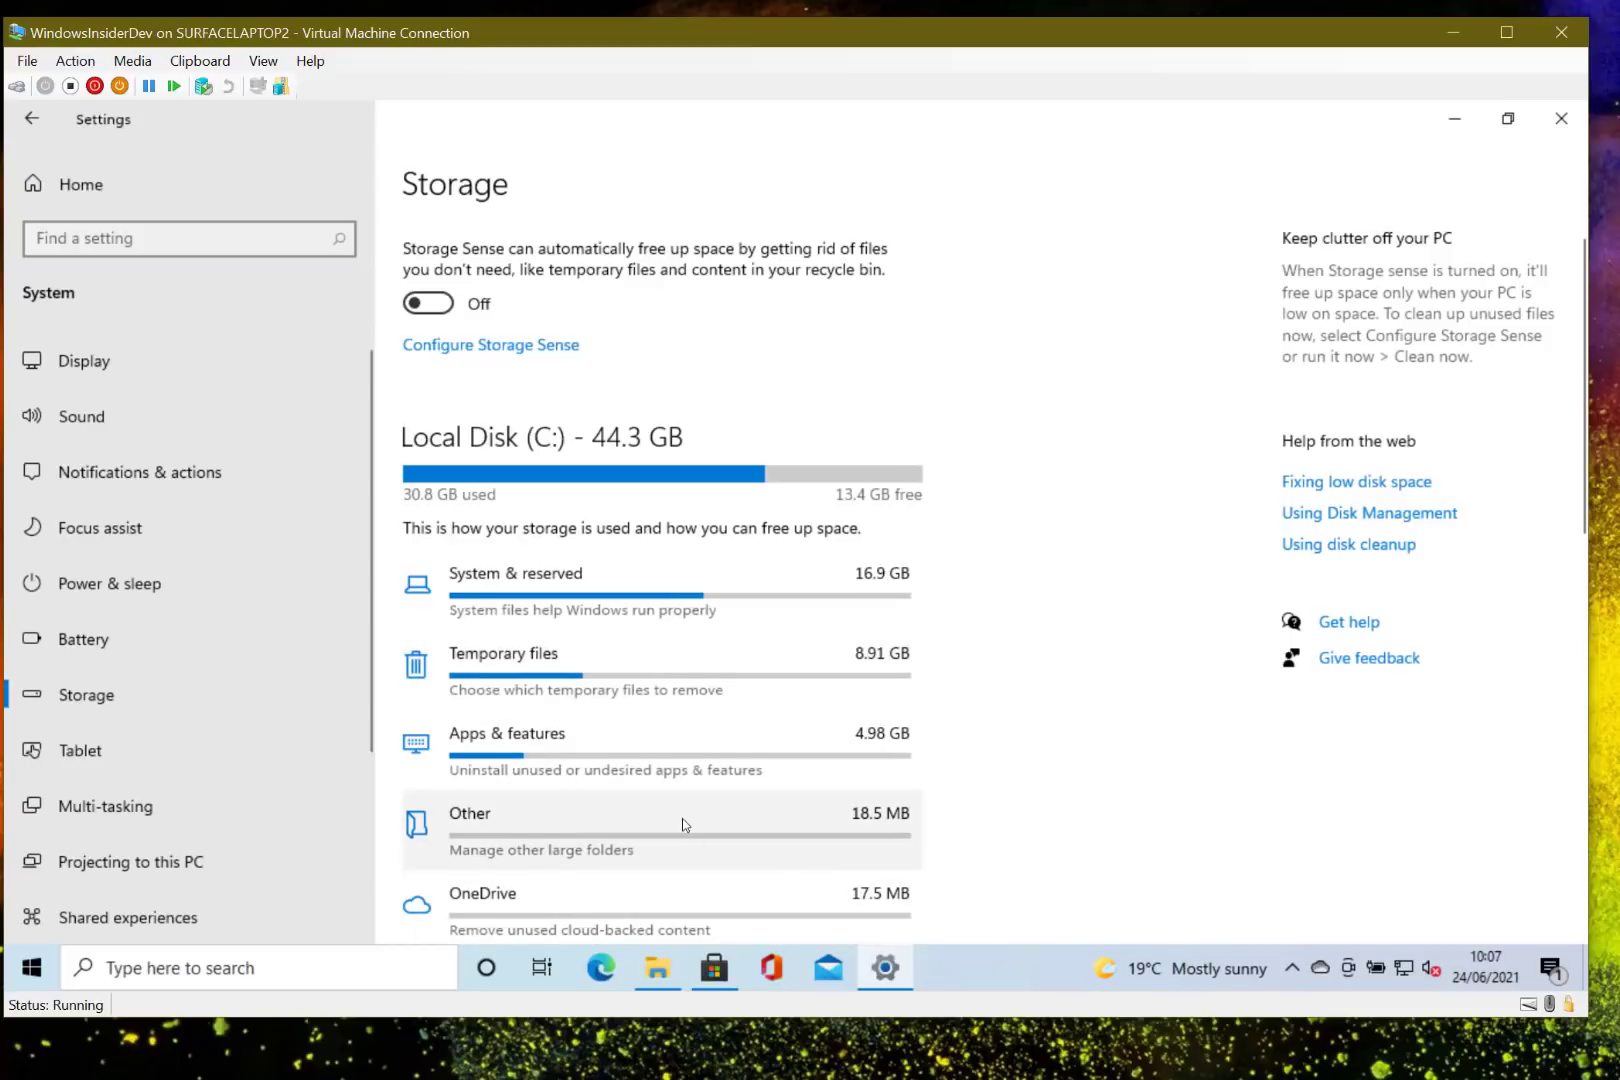
scroll(683, 822, down, 5)
scroll(683, 824, down, 6)
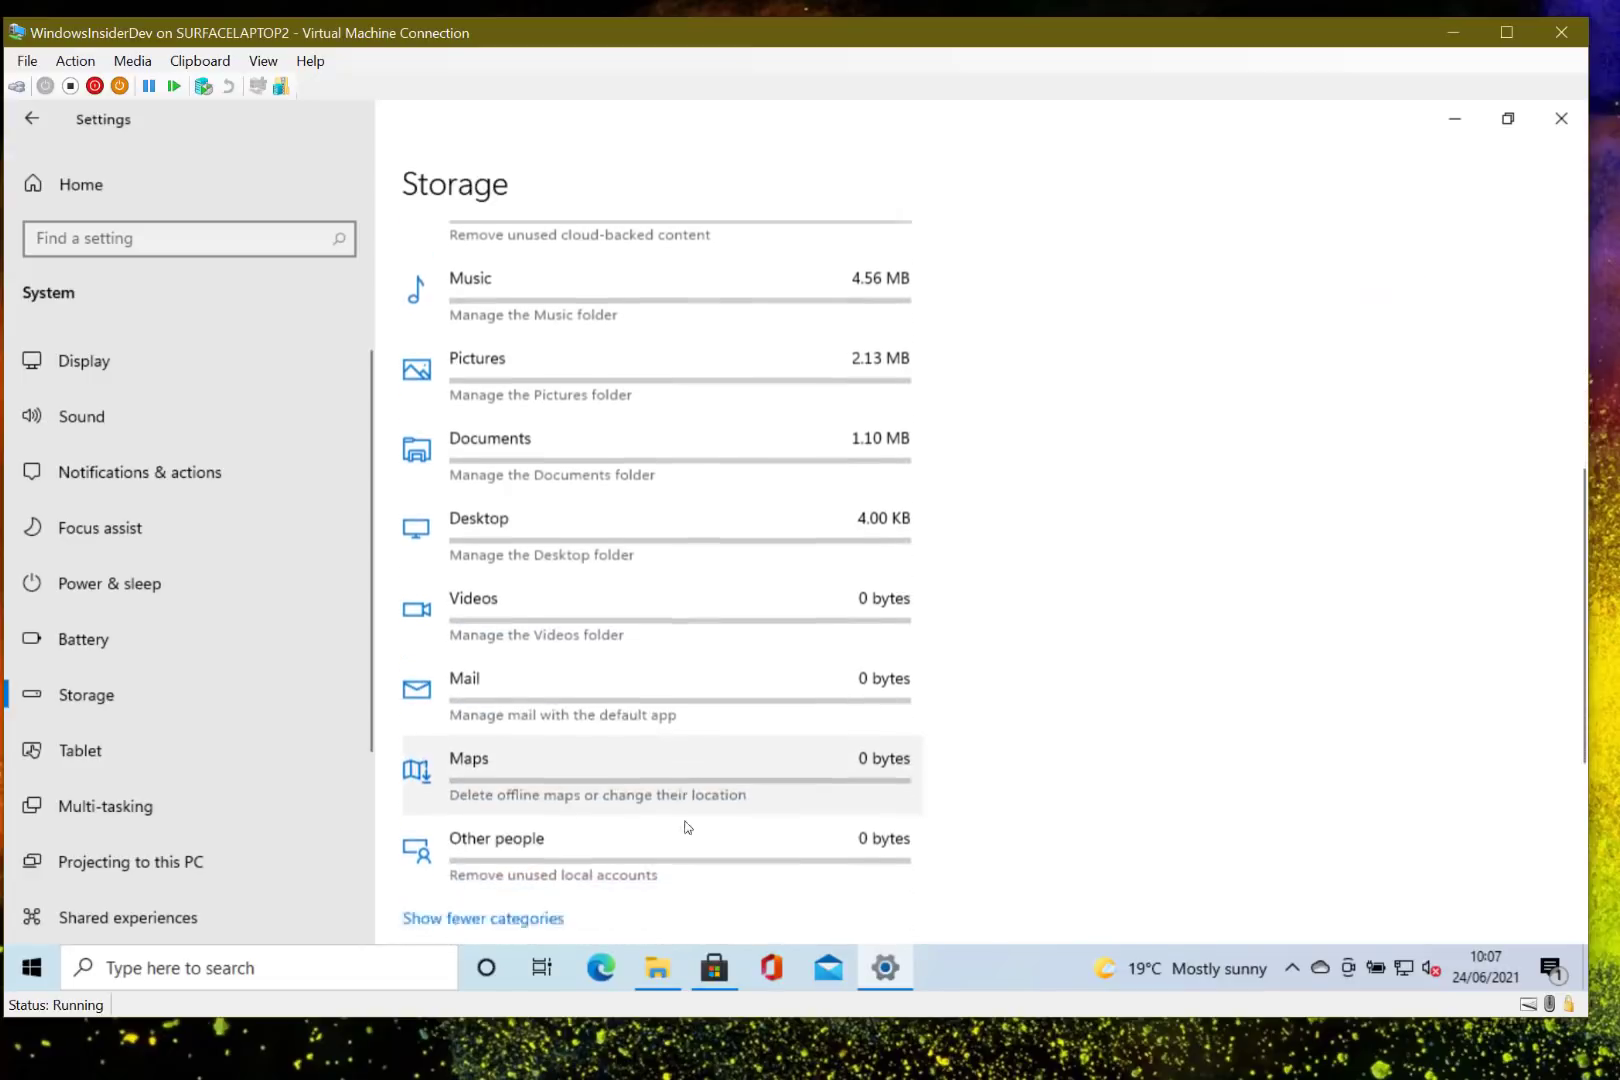
scroll(685, 832, up, 6)
scroll(686, 832, up, 3)
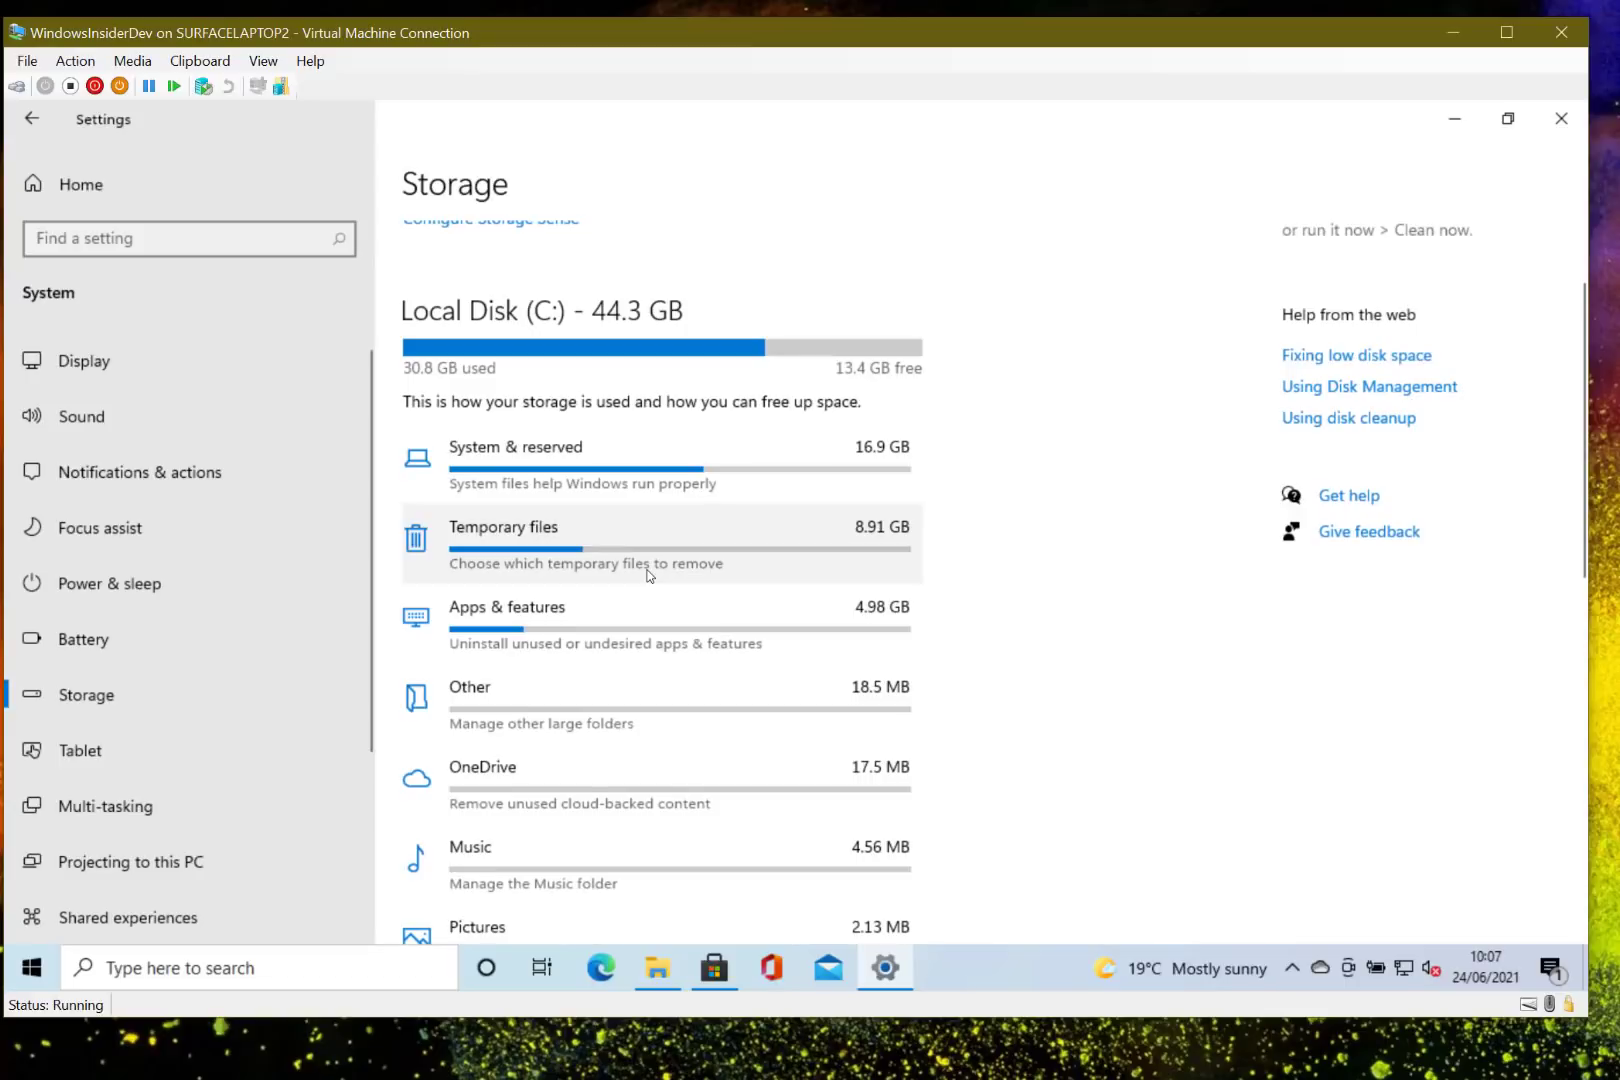
- Open Temporary files and review the removable file types, with Previous Windows installation(s) at 9.14 GB
click(648, 574)
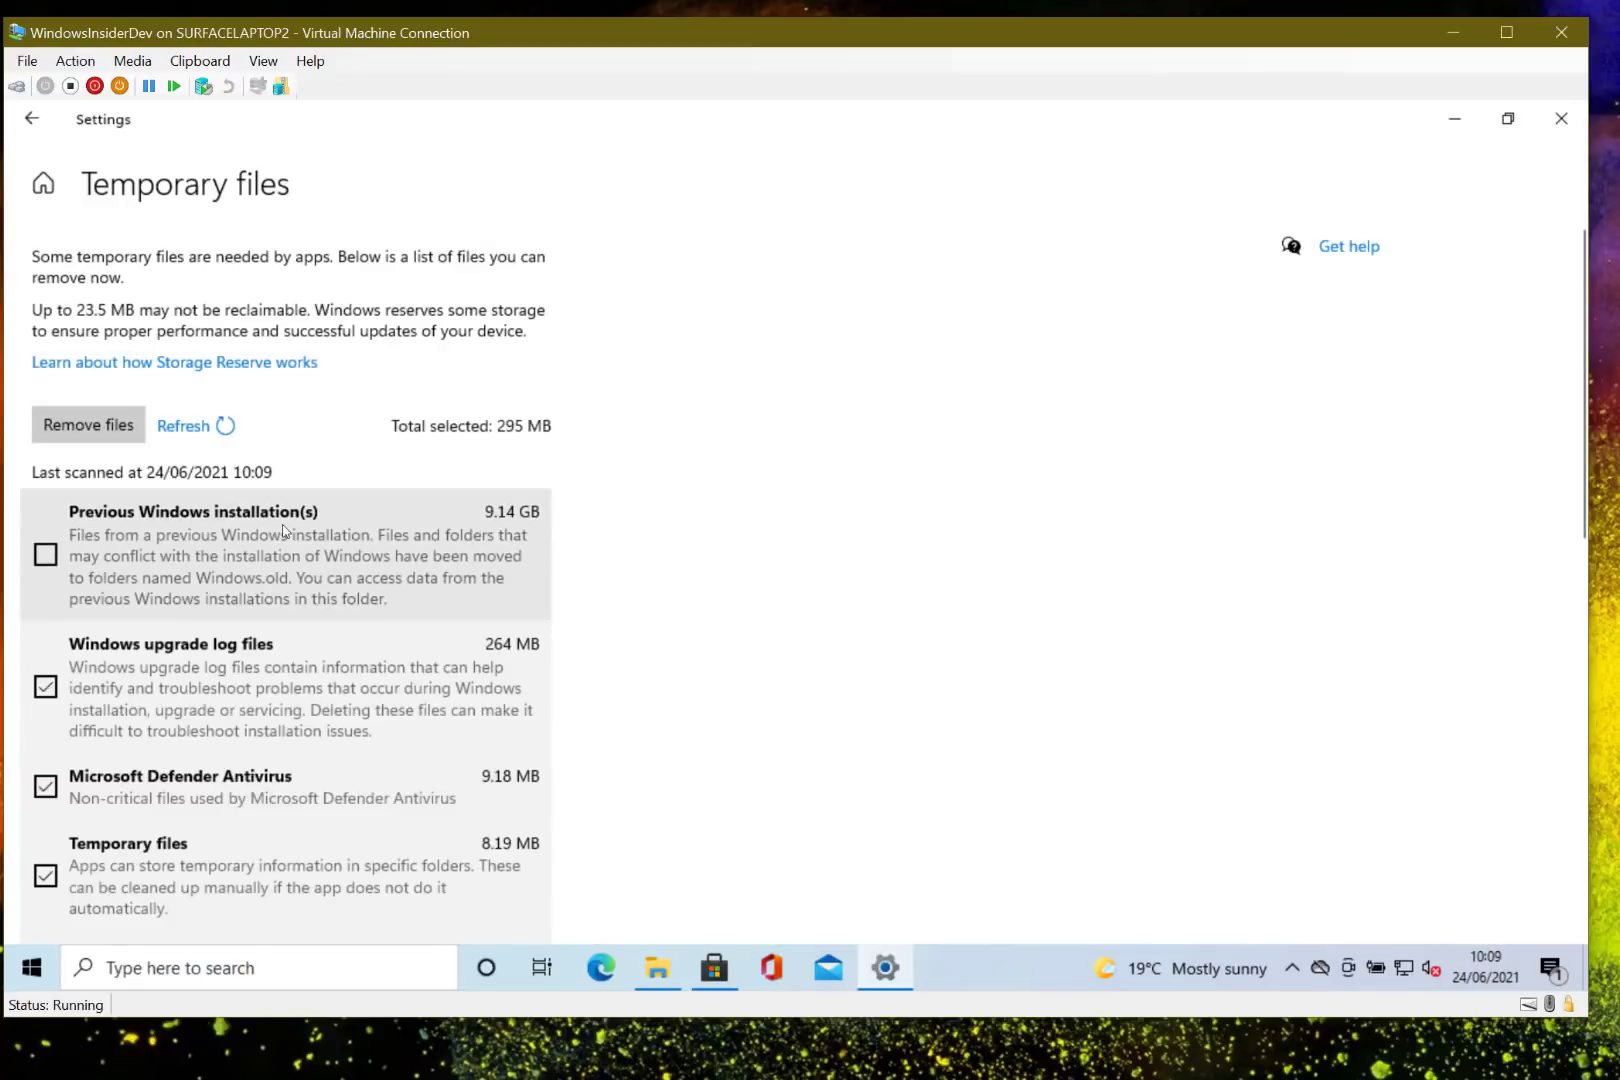
scroll(202, 608, down, 8)
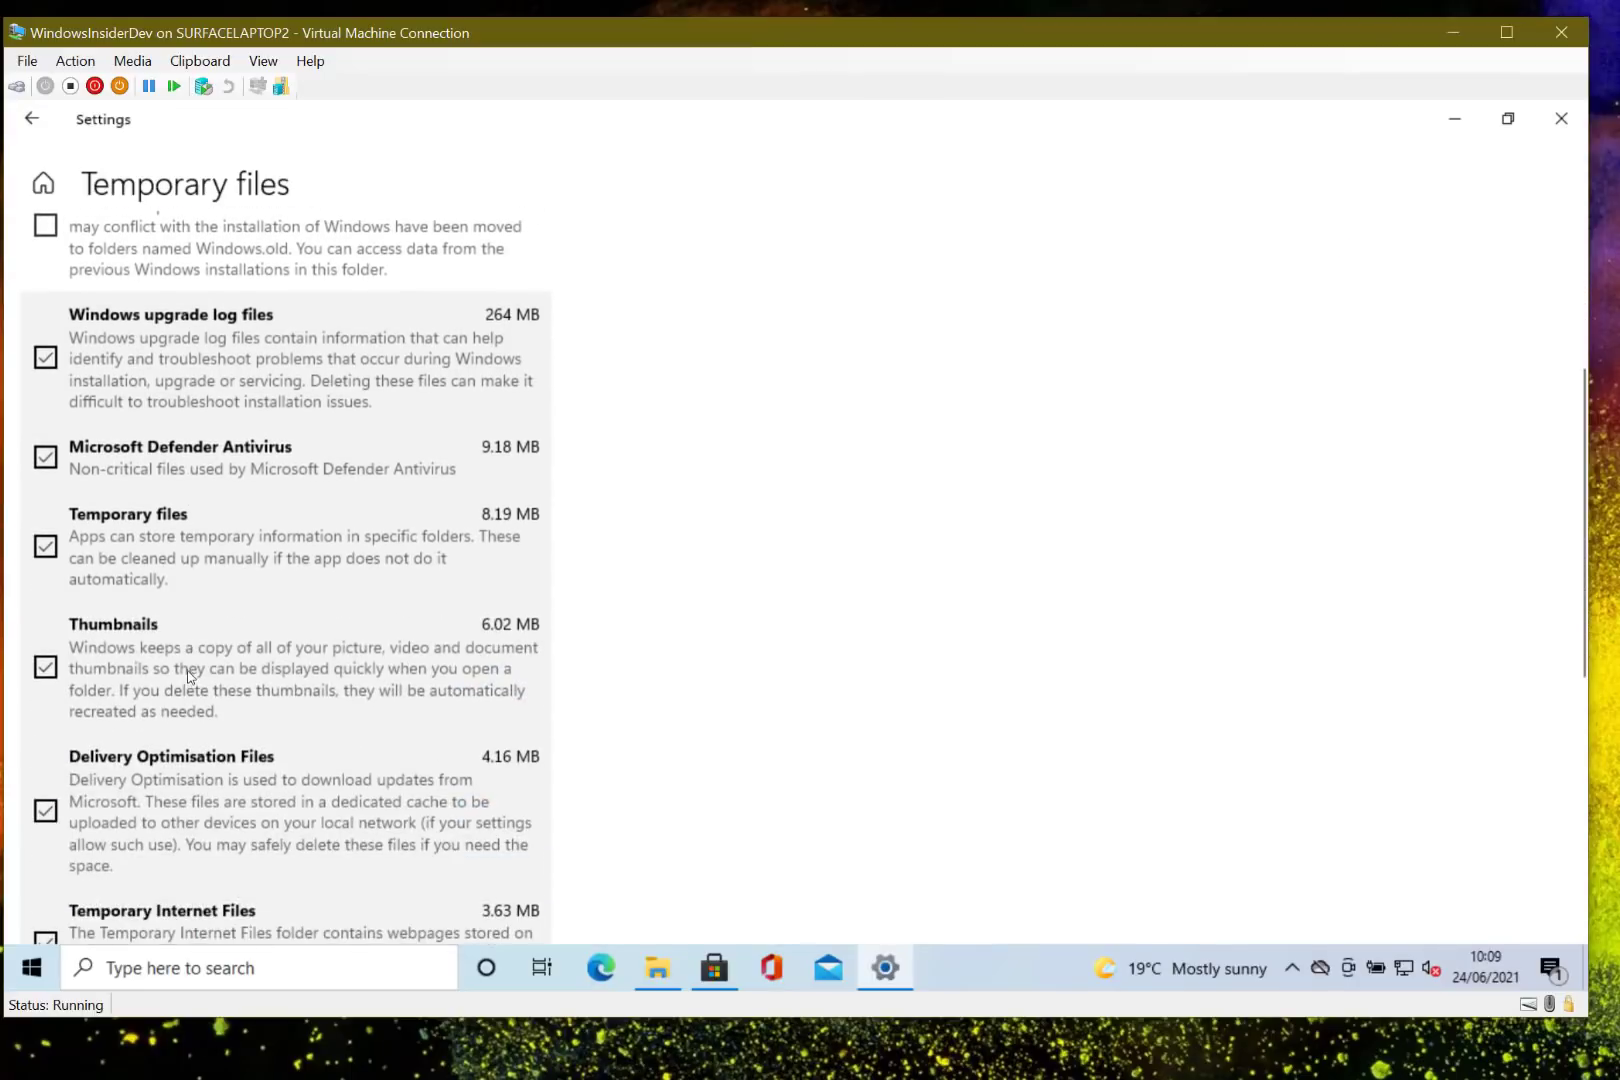
scroll(188, 677, down, 2)
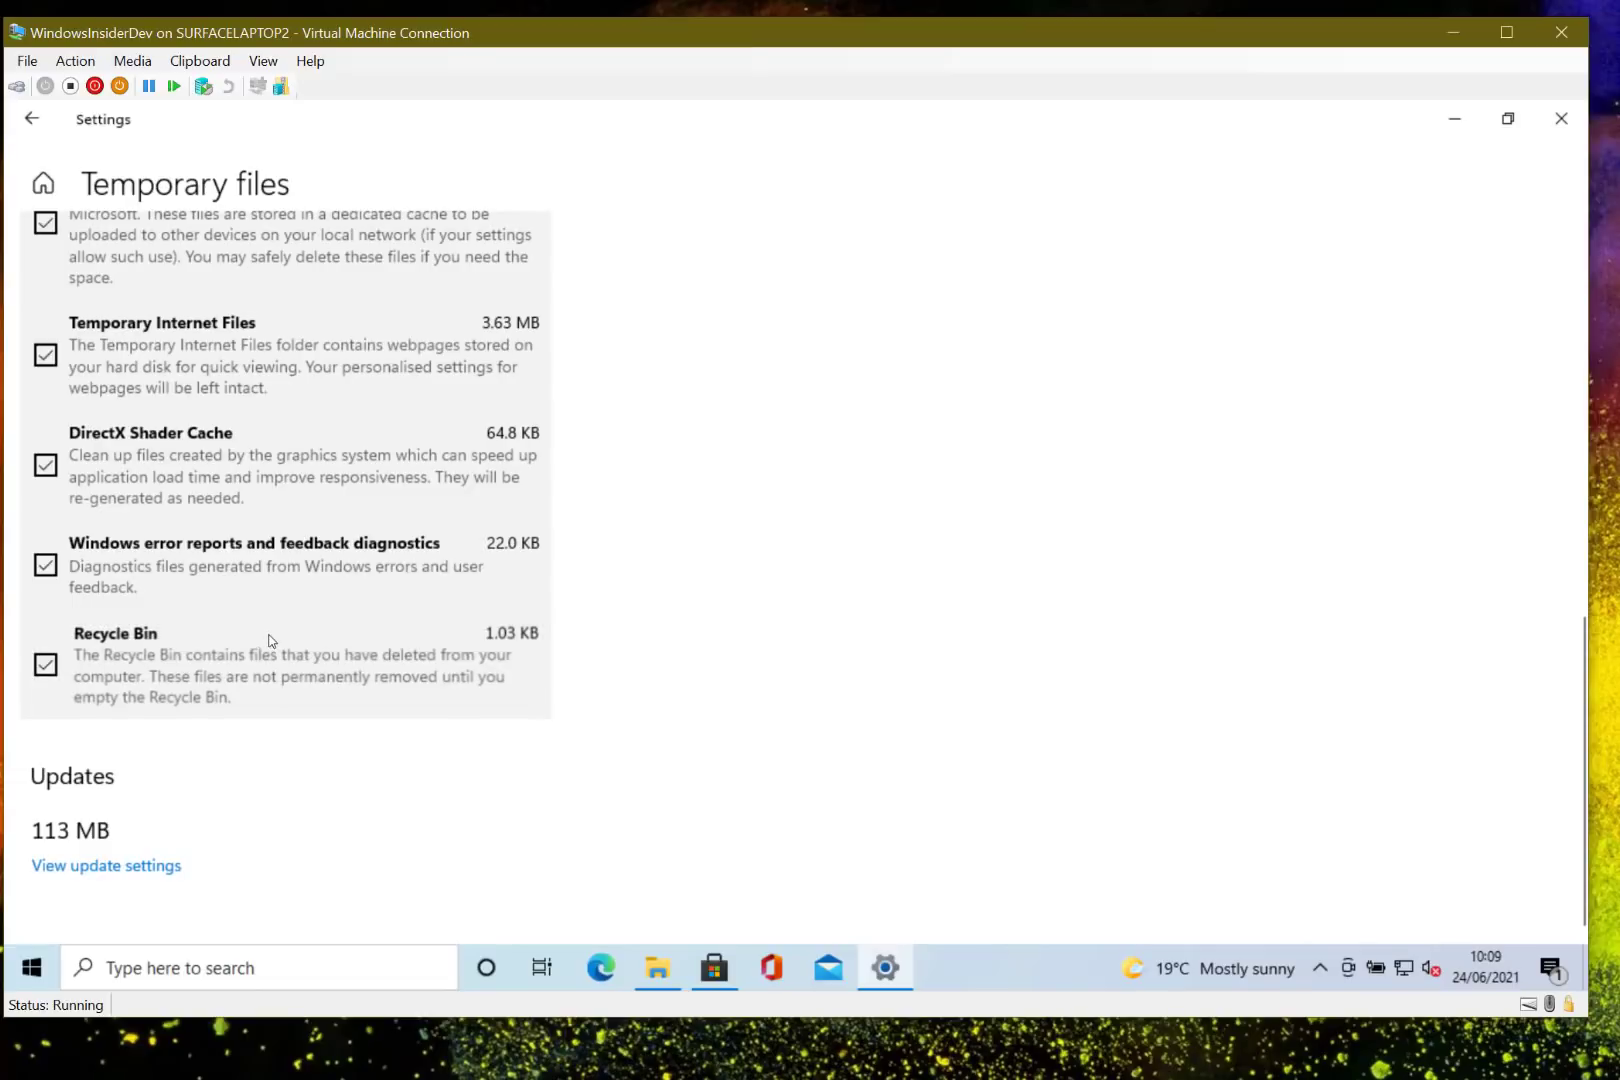
scroll(260, 620, up, 10)
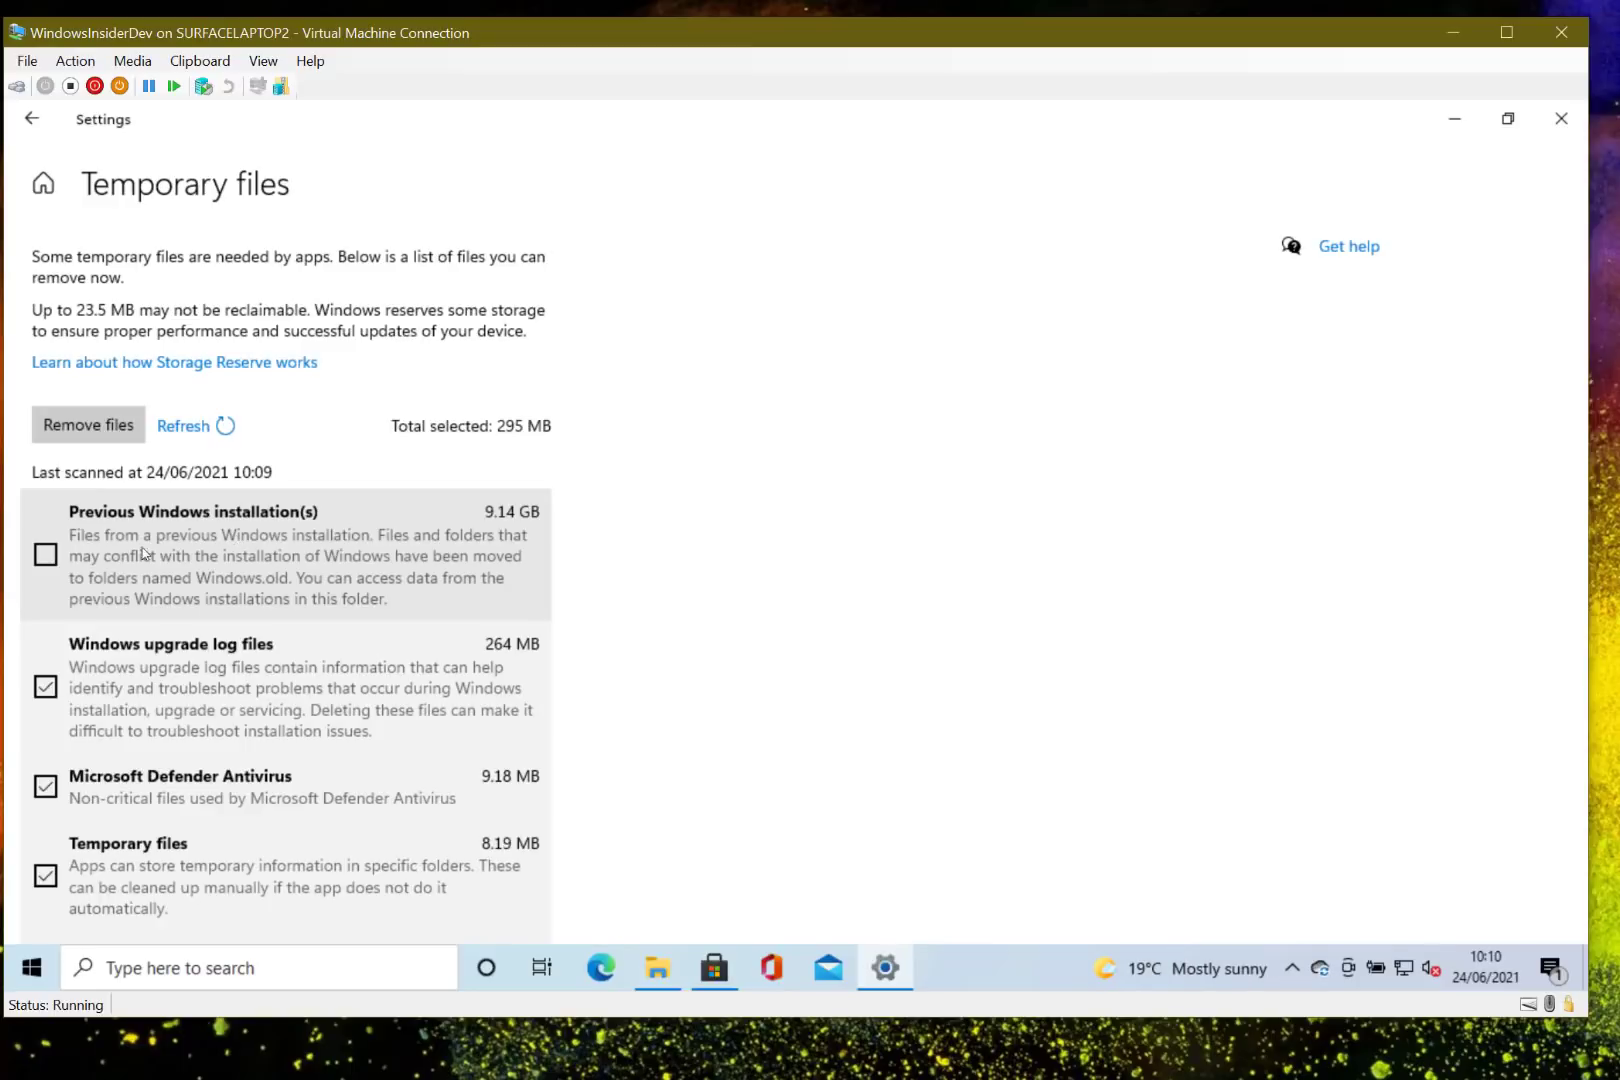
- Tick Previous Windows installation(s) for removal, bringing the selection to 9.43 GB, and verify all categories are checked
click(199, 578)
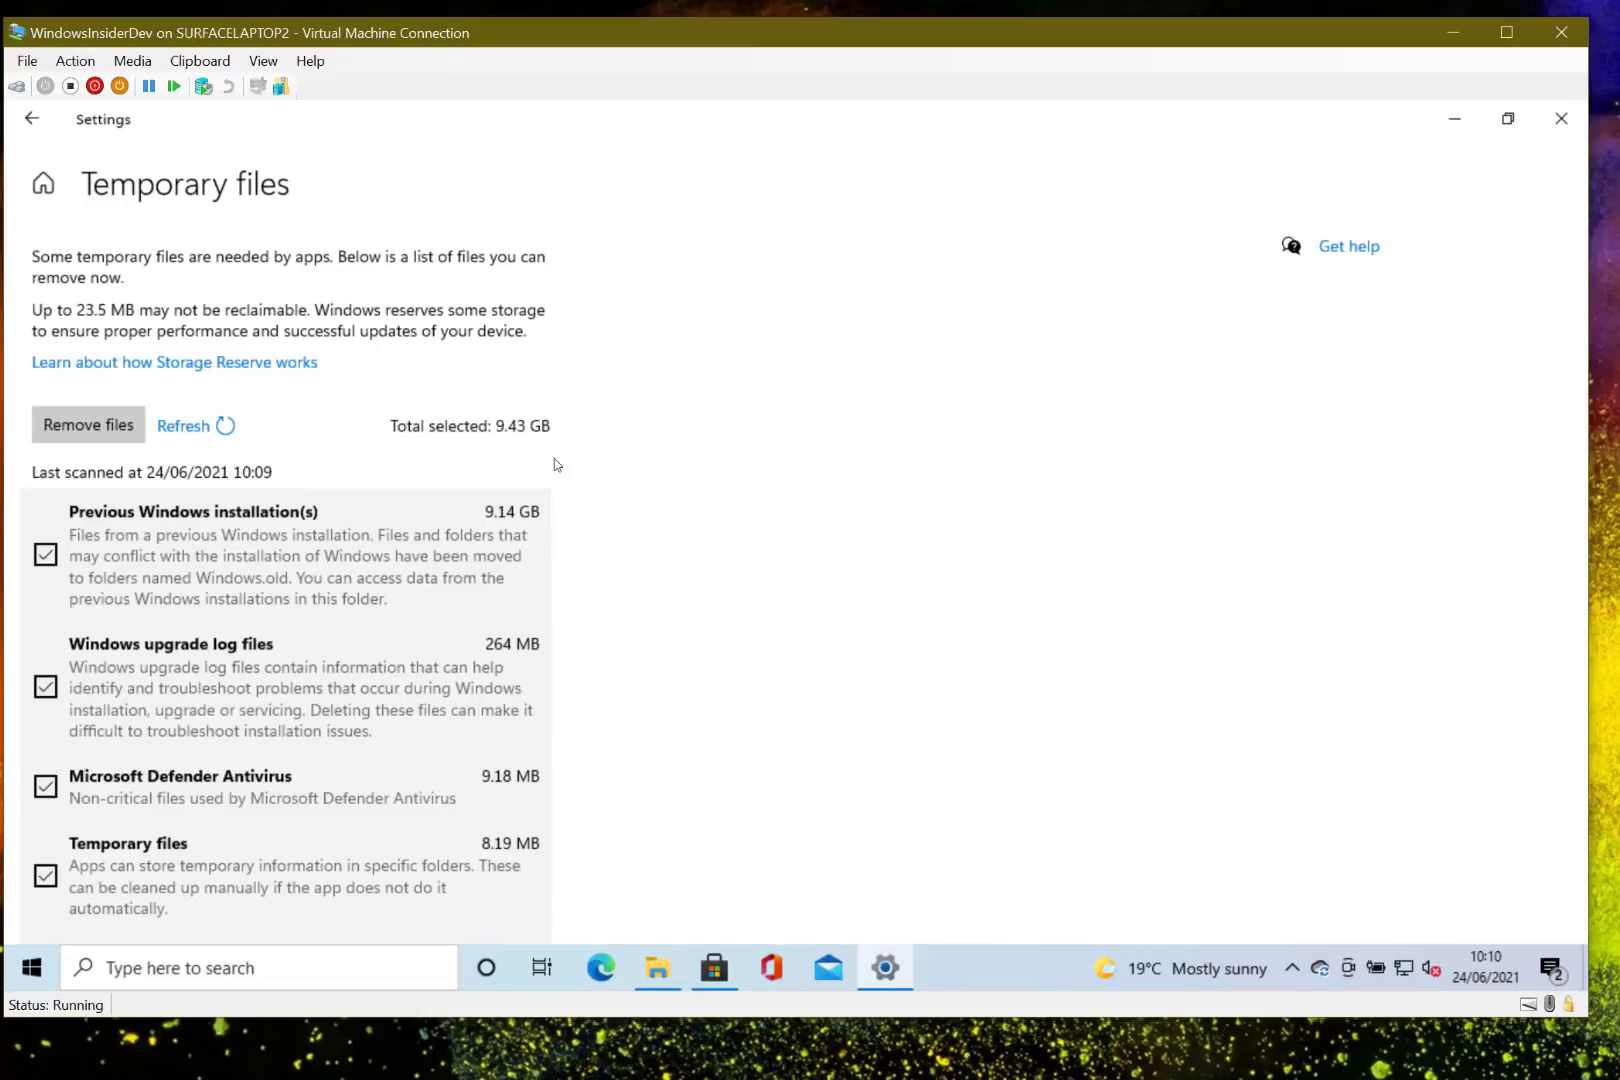
scroll(663, 522, down, 1)
scroll(664, 520, up, 1)
scroll(663, 522, down, 6)
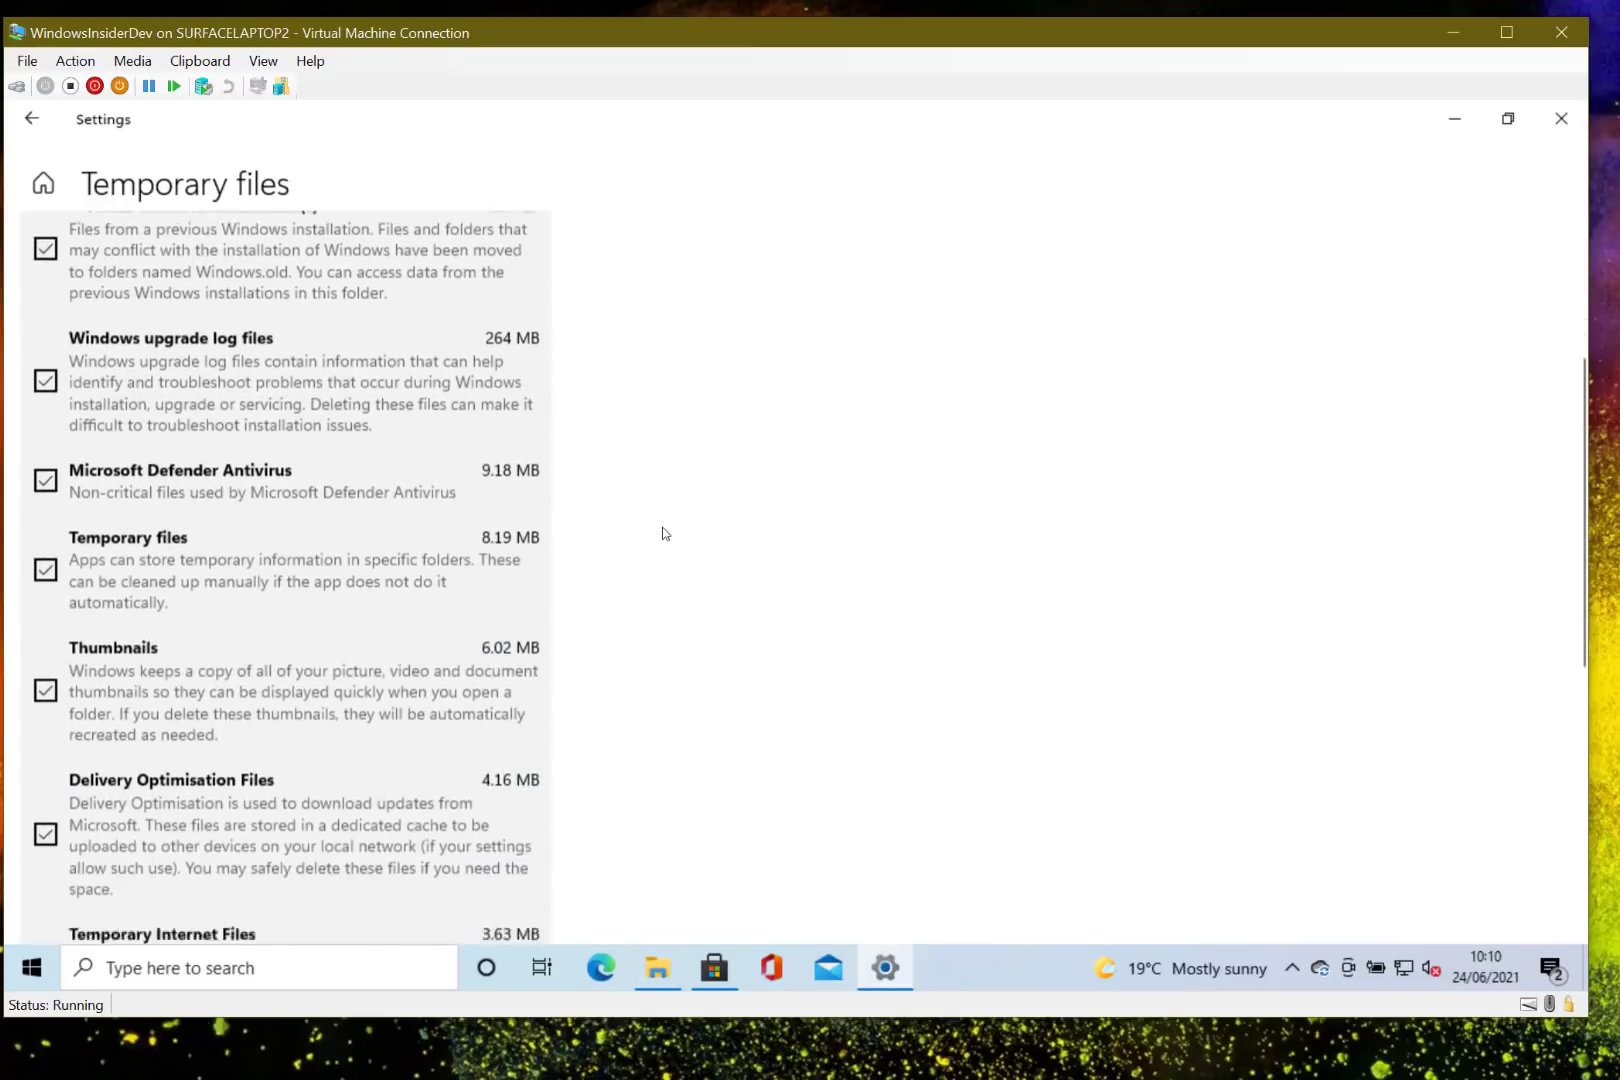
scroll(662, 533, down, 3)
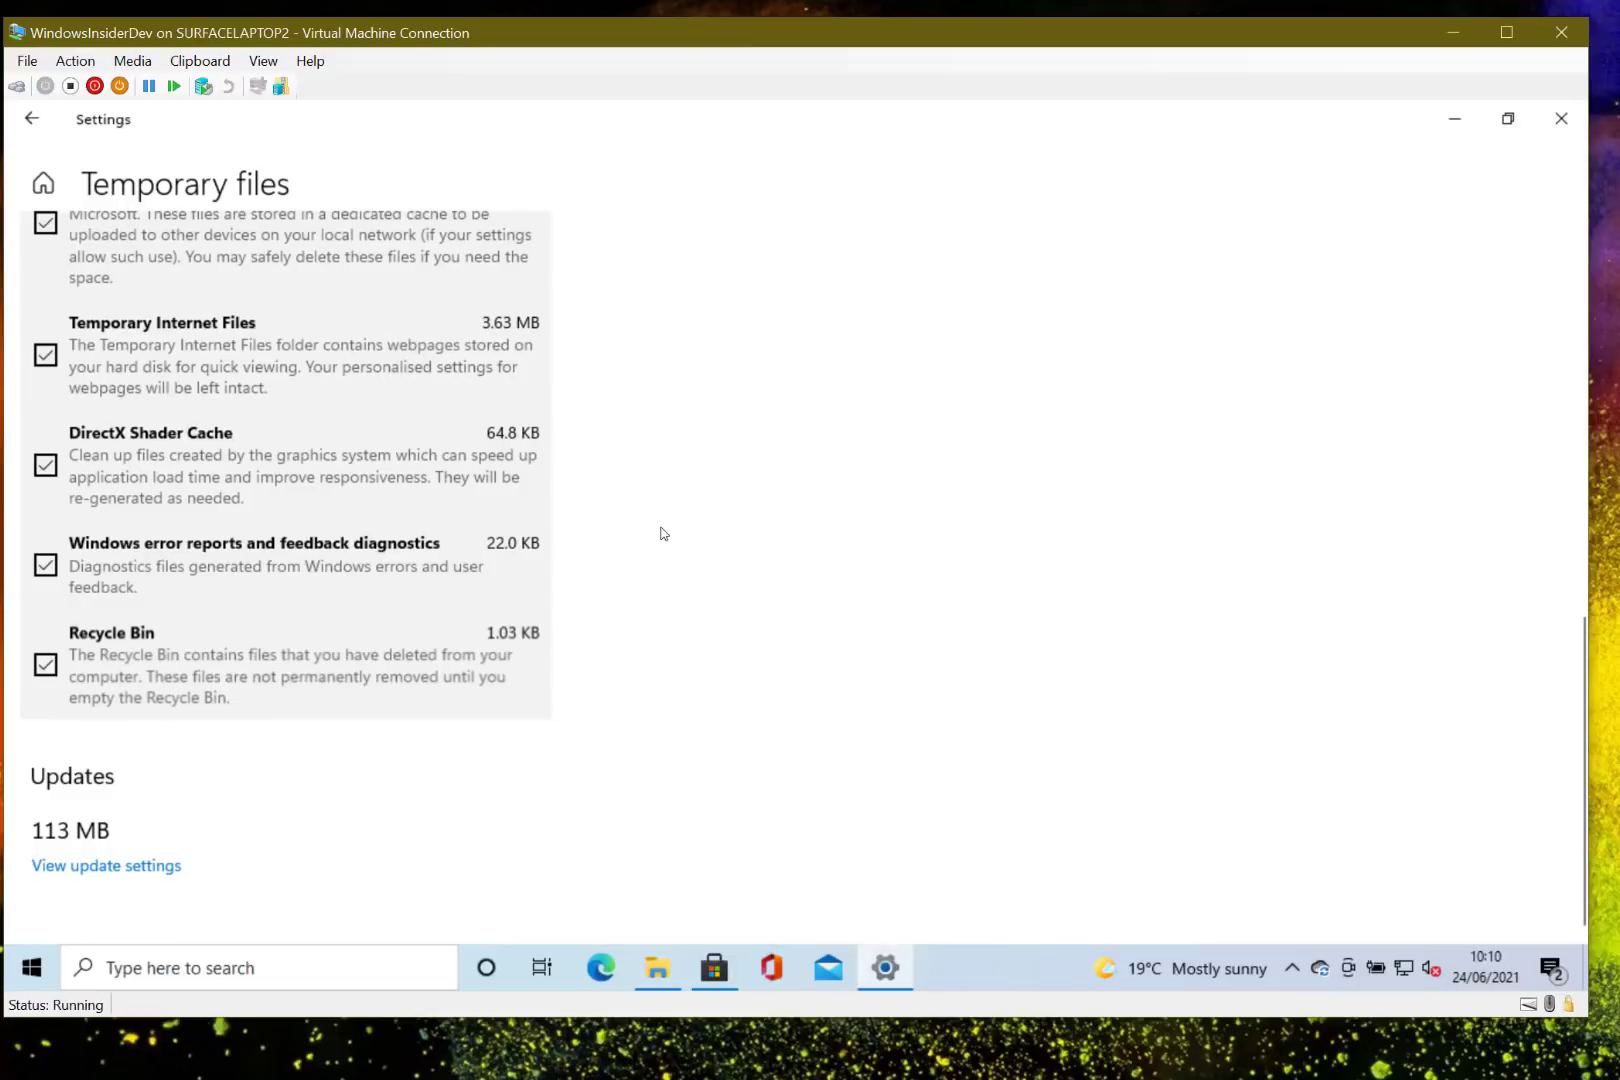
scroll(660, 533, up, 10)
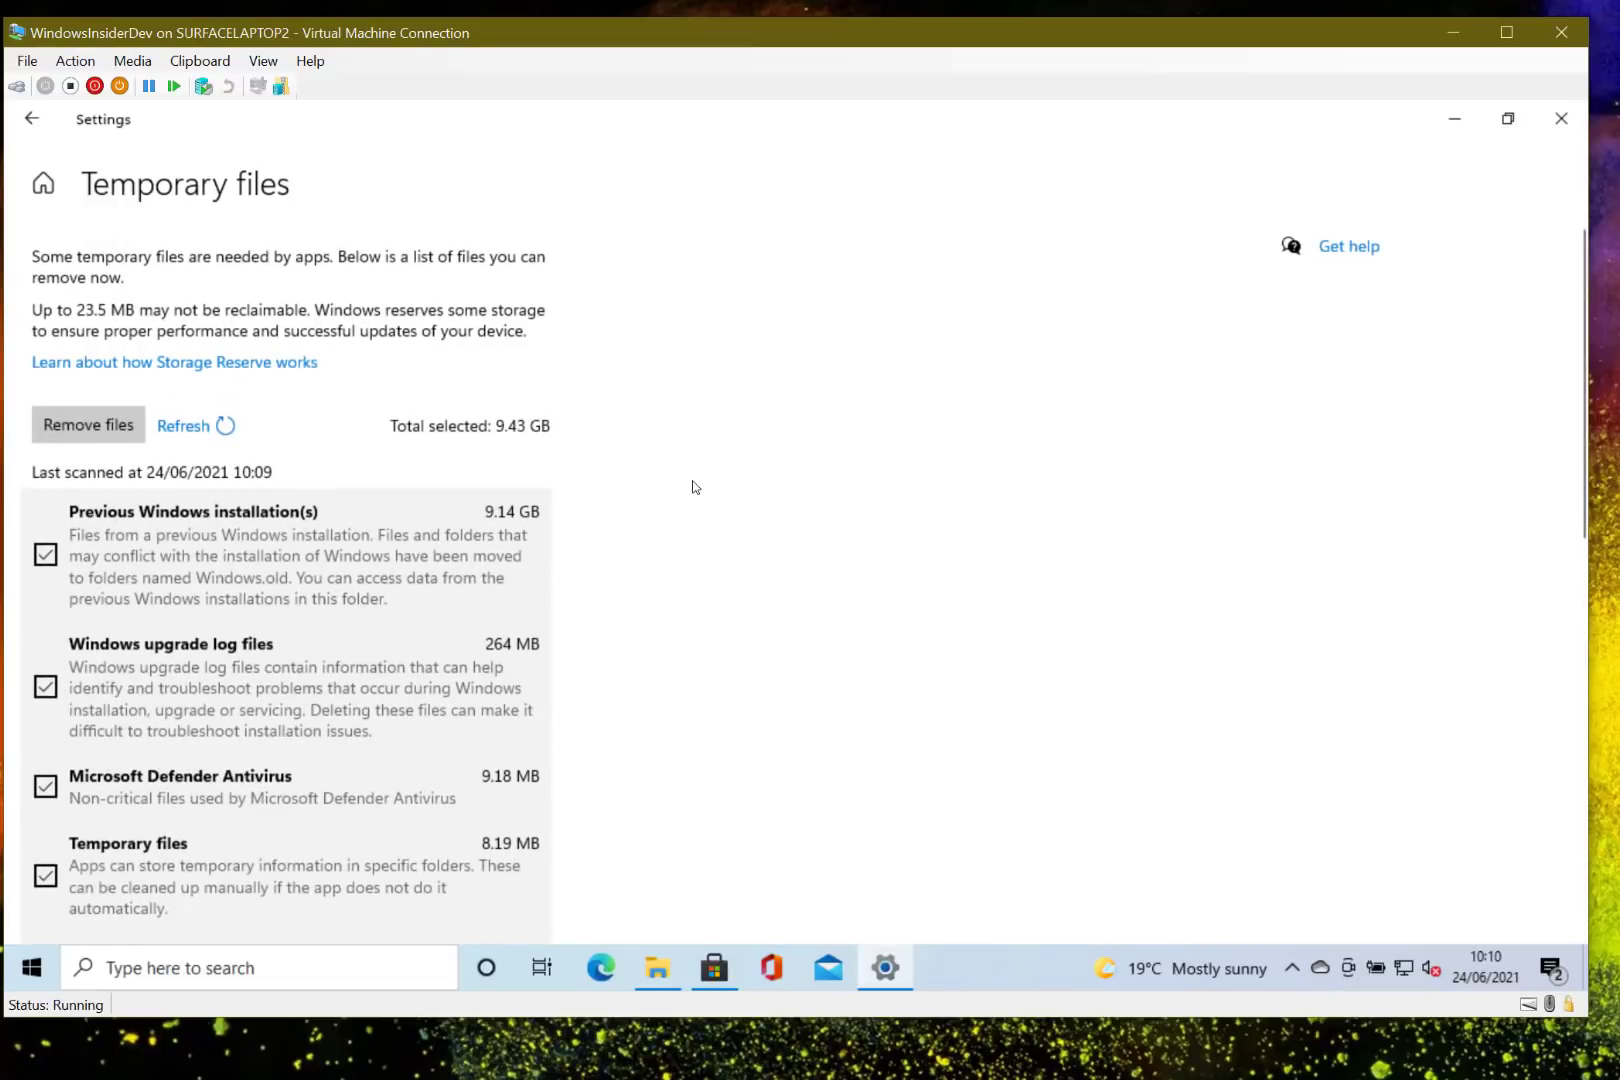
- Permanently remove the selected temporary files, beginning with Previous Windows installation(s)
click(91, 420)
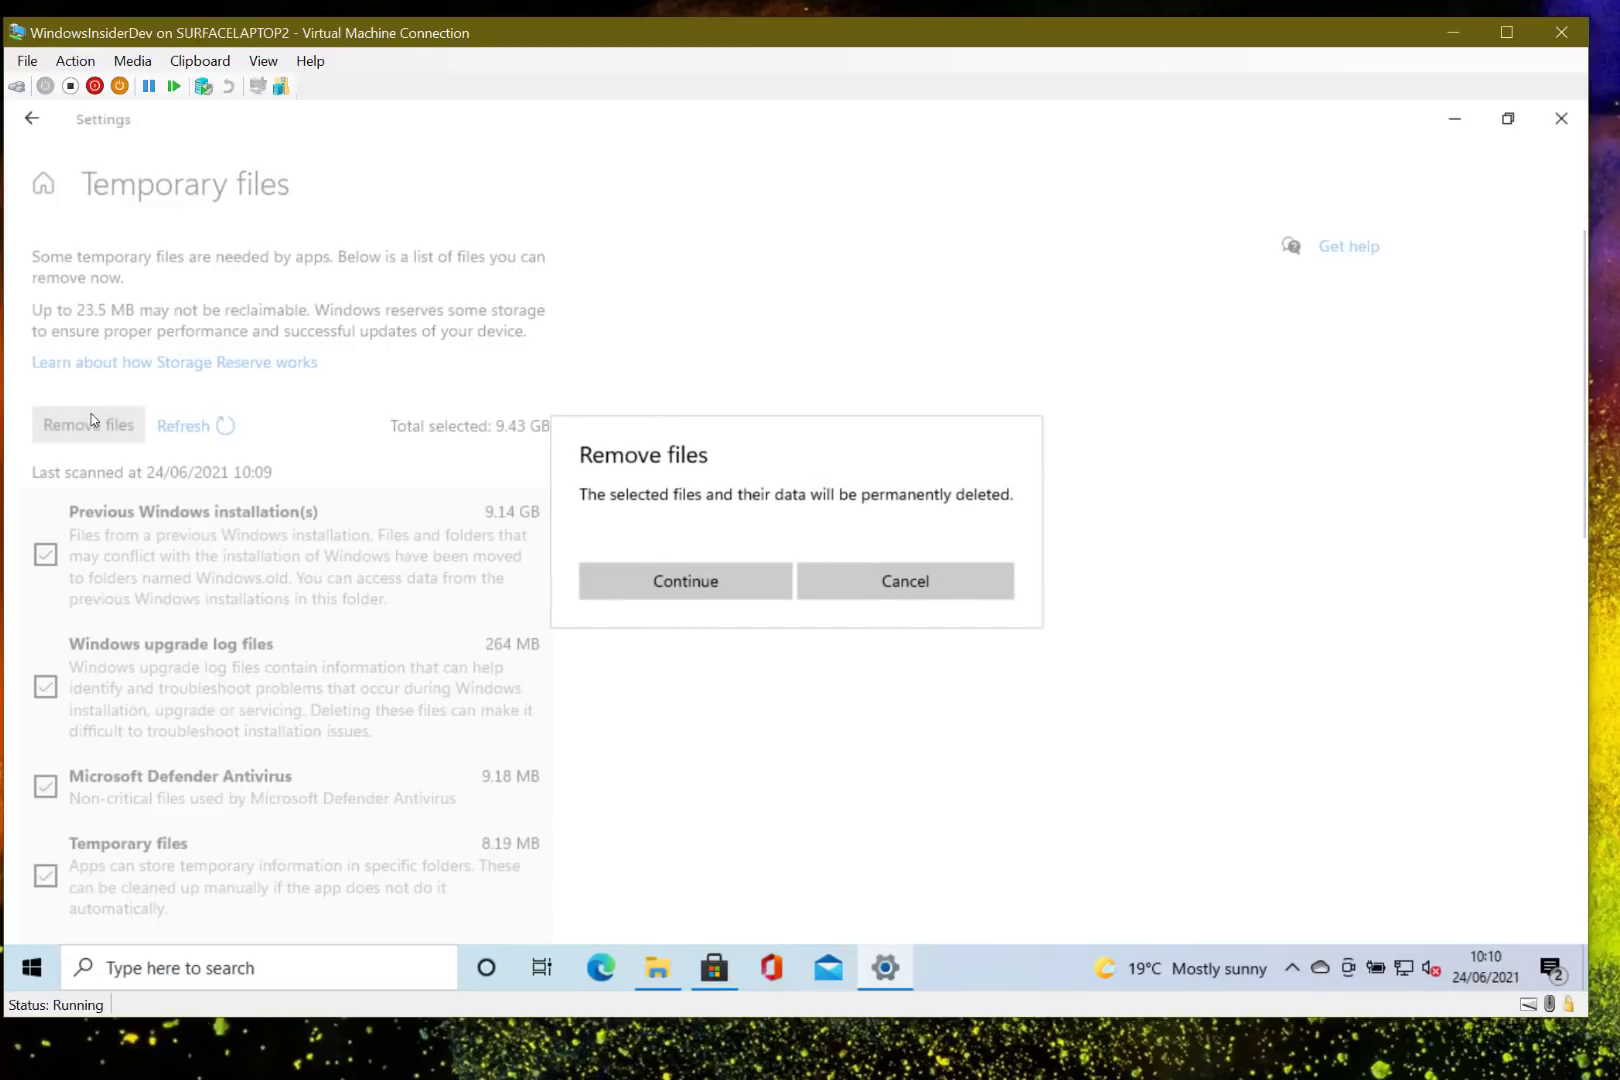
click(686, 582)
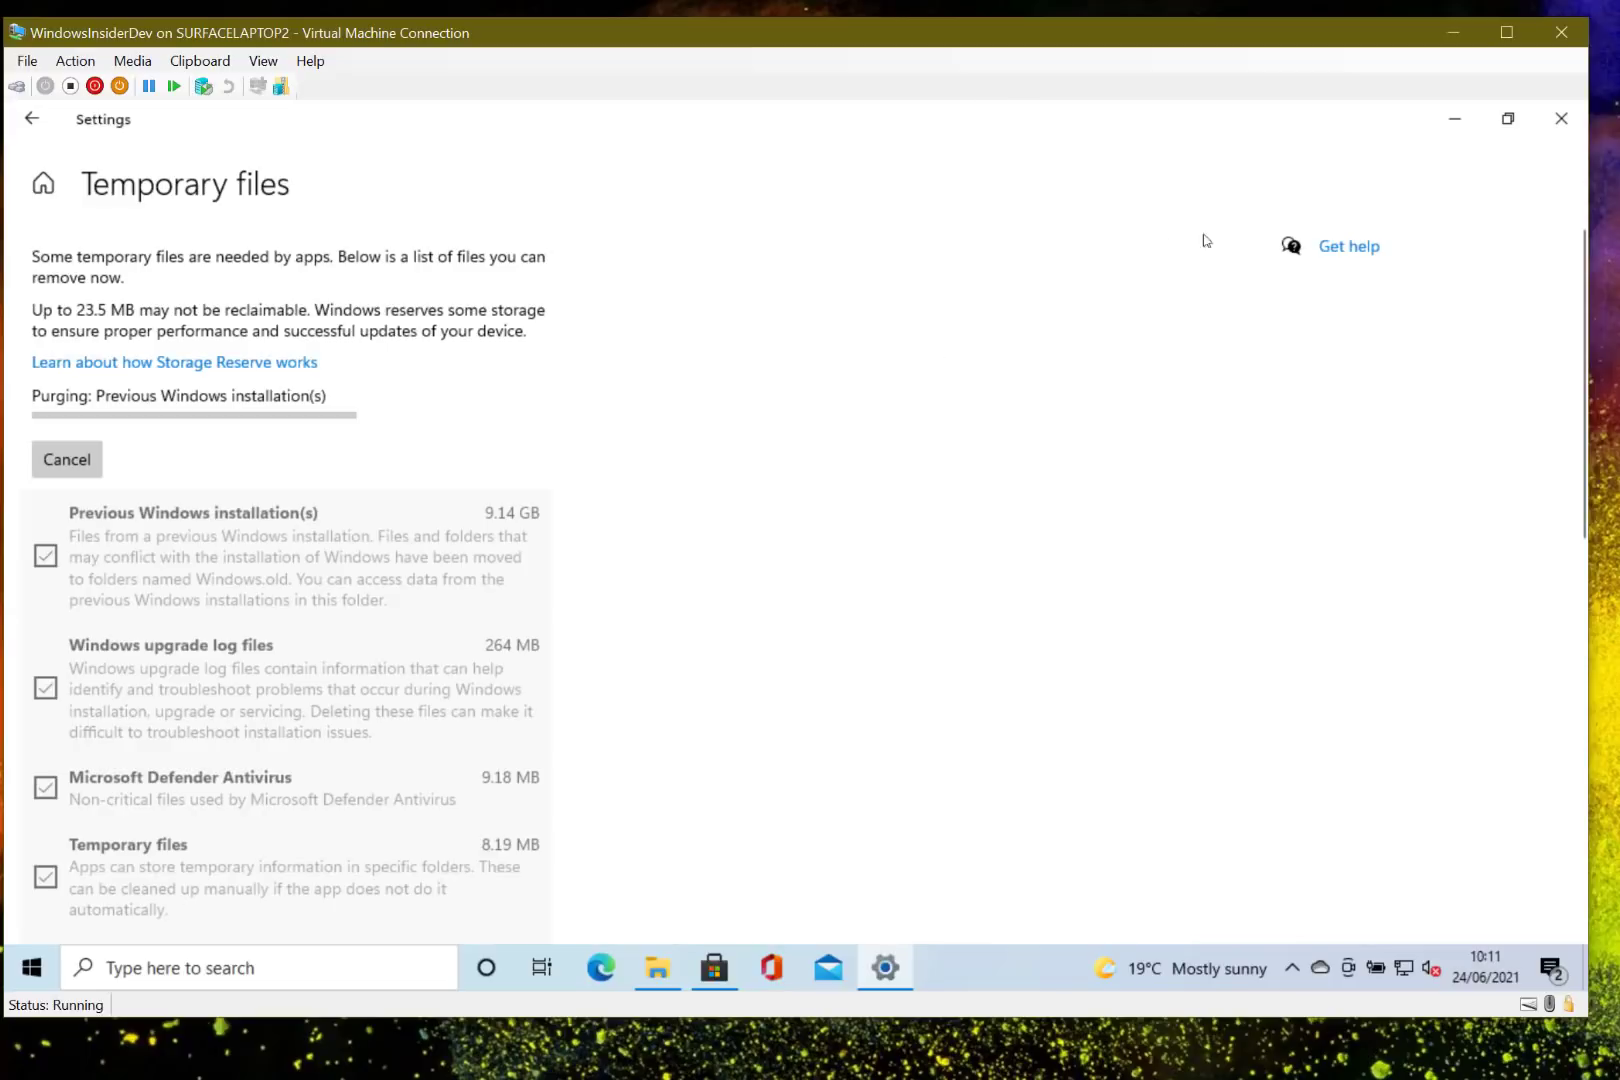
- Check OneDrive's sync status from the tray, then view the OneDrive folder's 149 items in File Explorer
click(1456, 119)
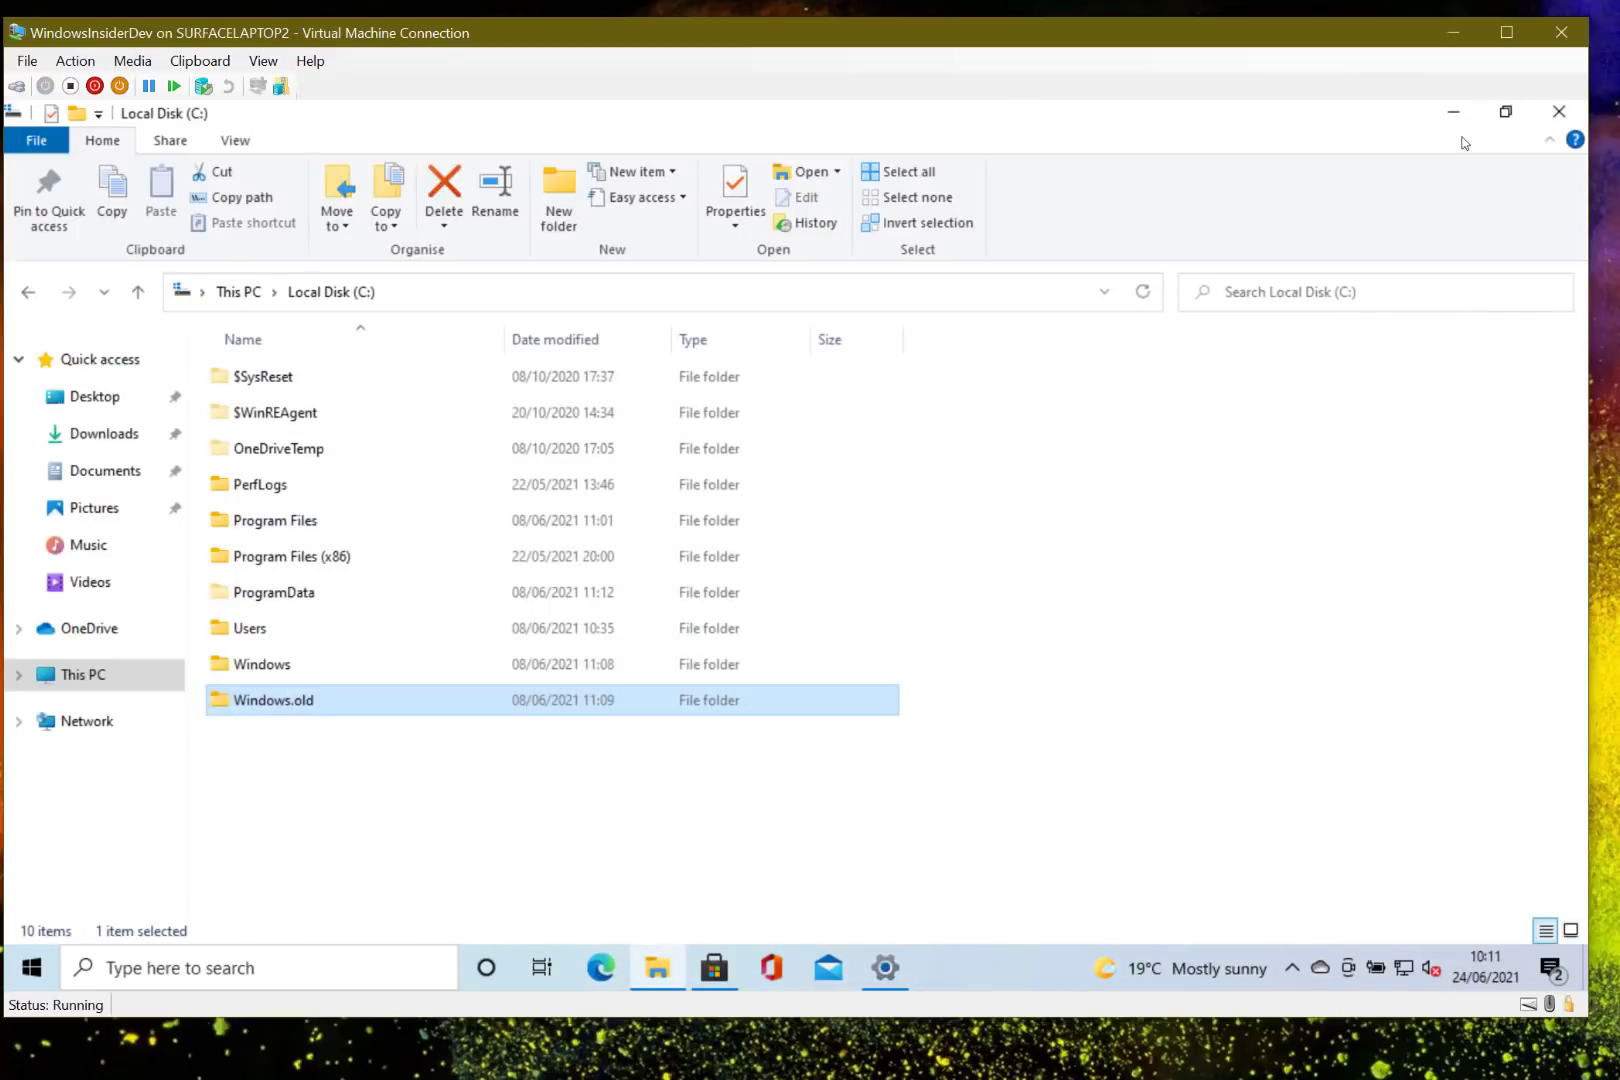
click(1450, 116)
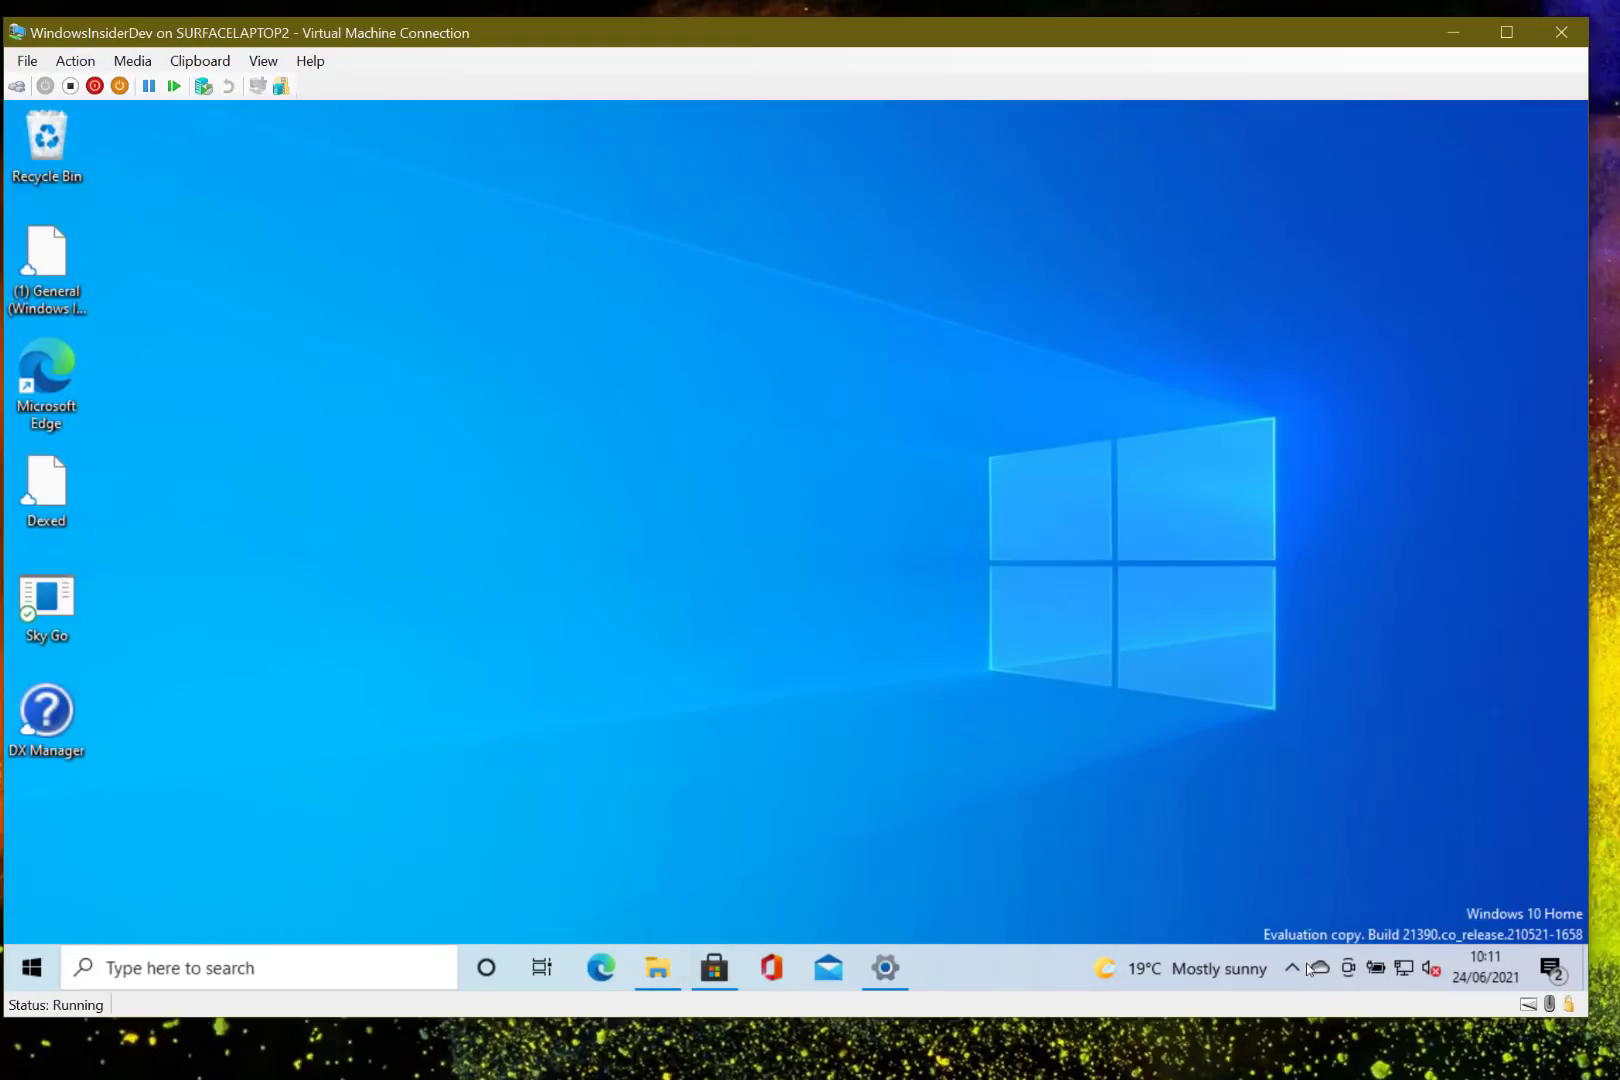
click(1294, 968)
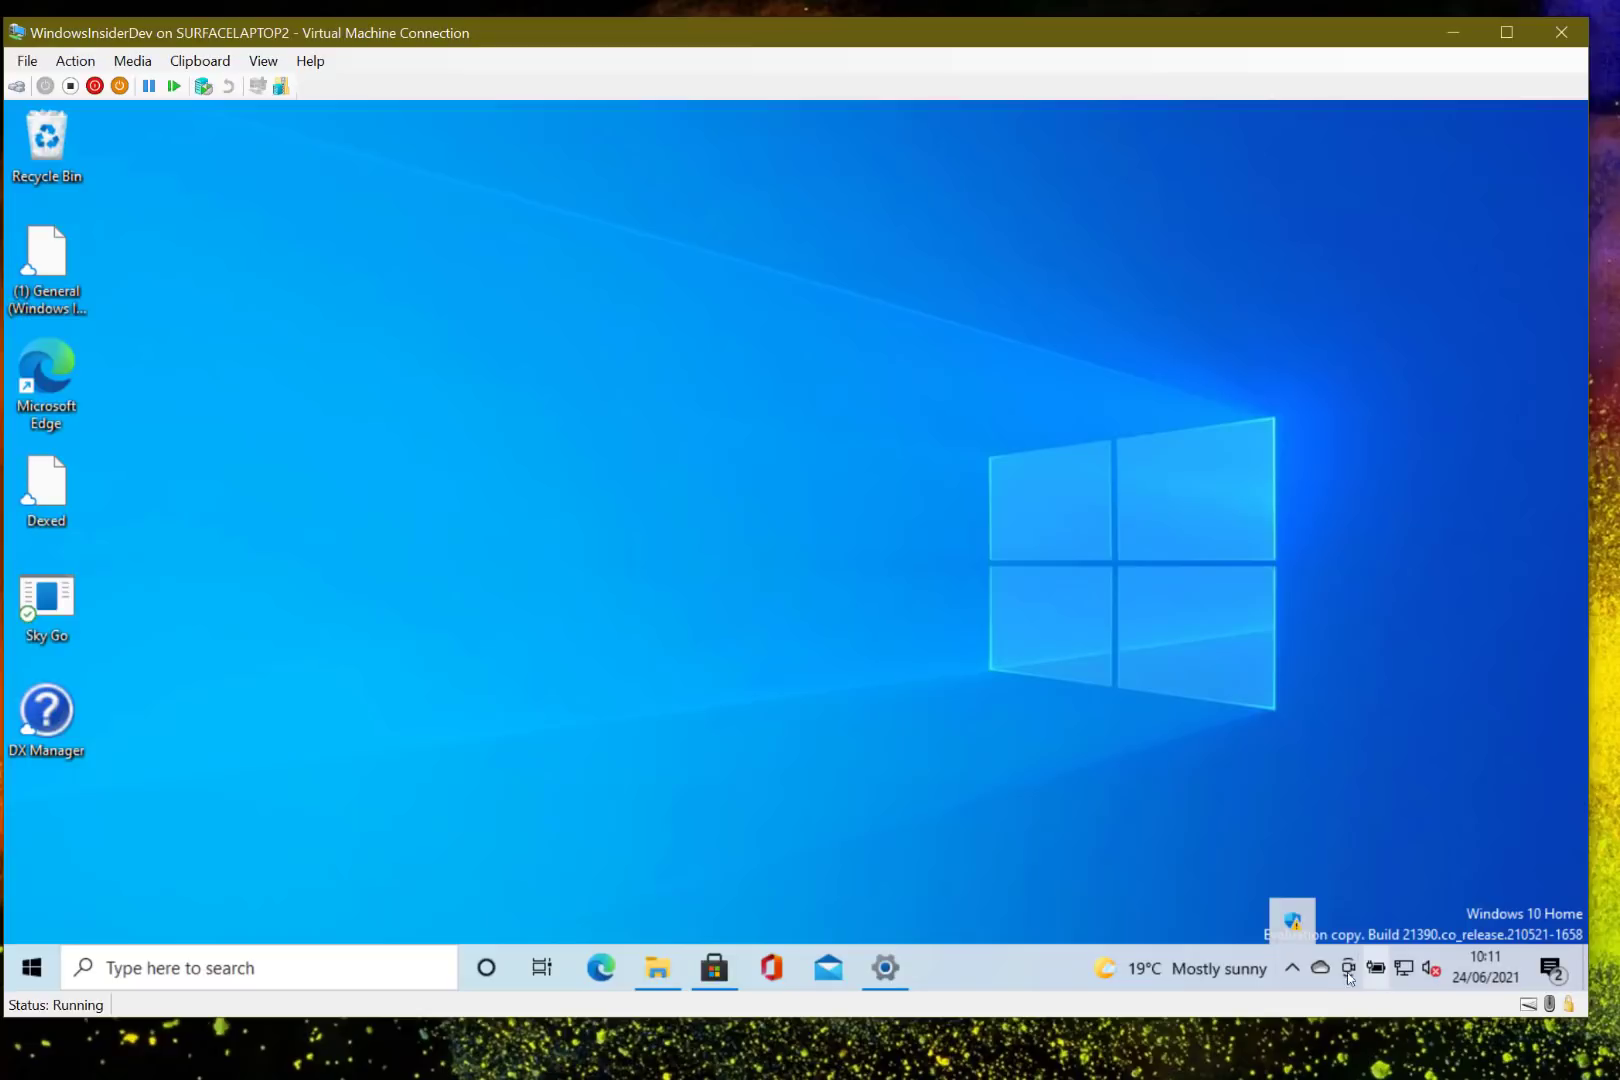
click(1321, 968)
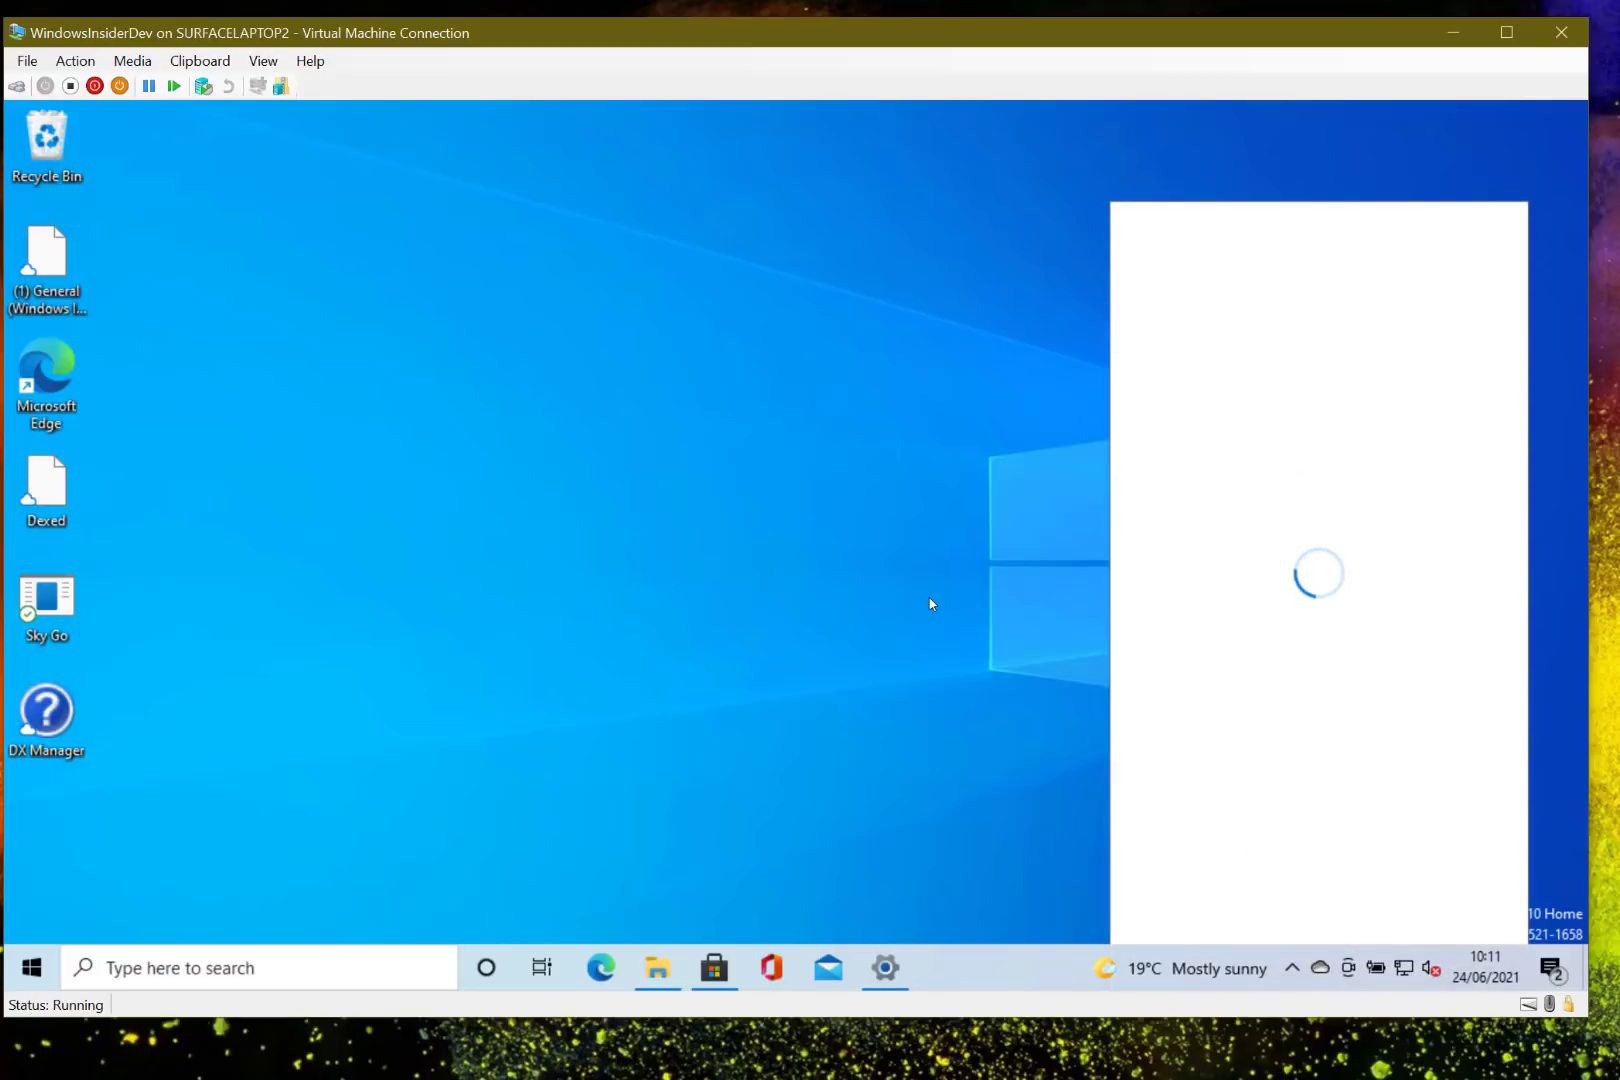
click(657, 967)
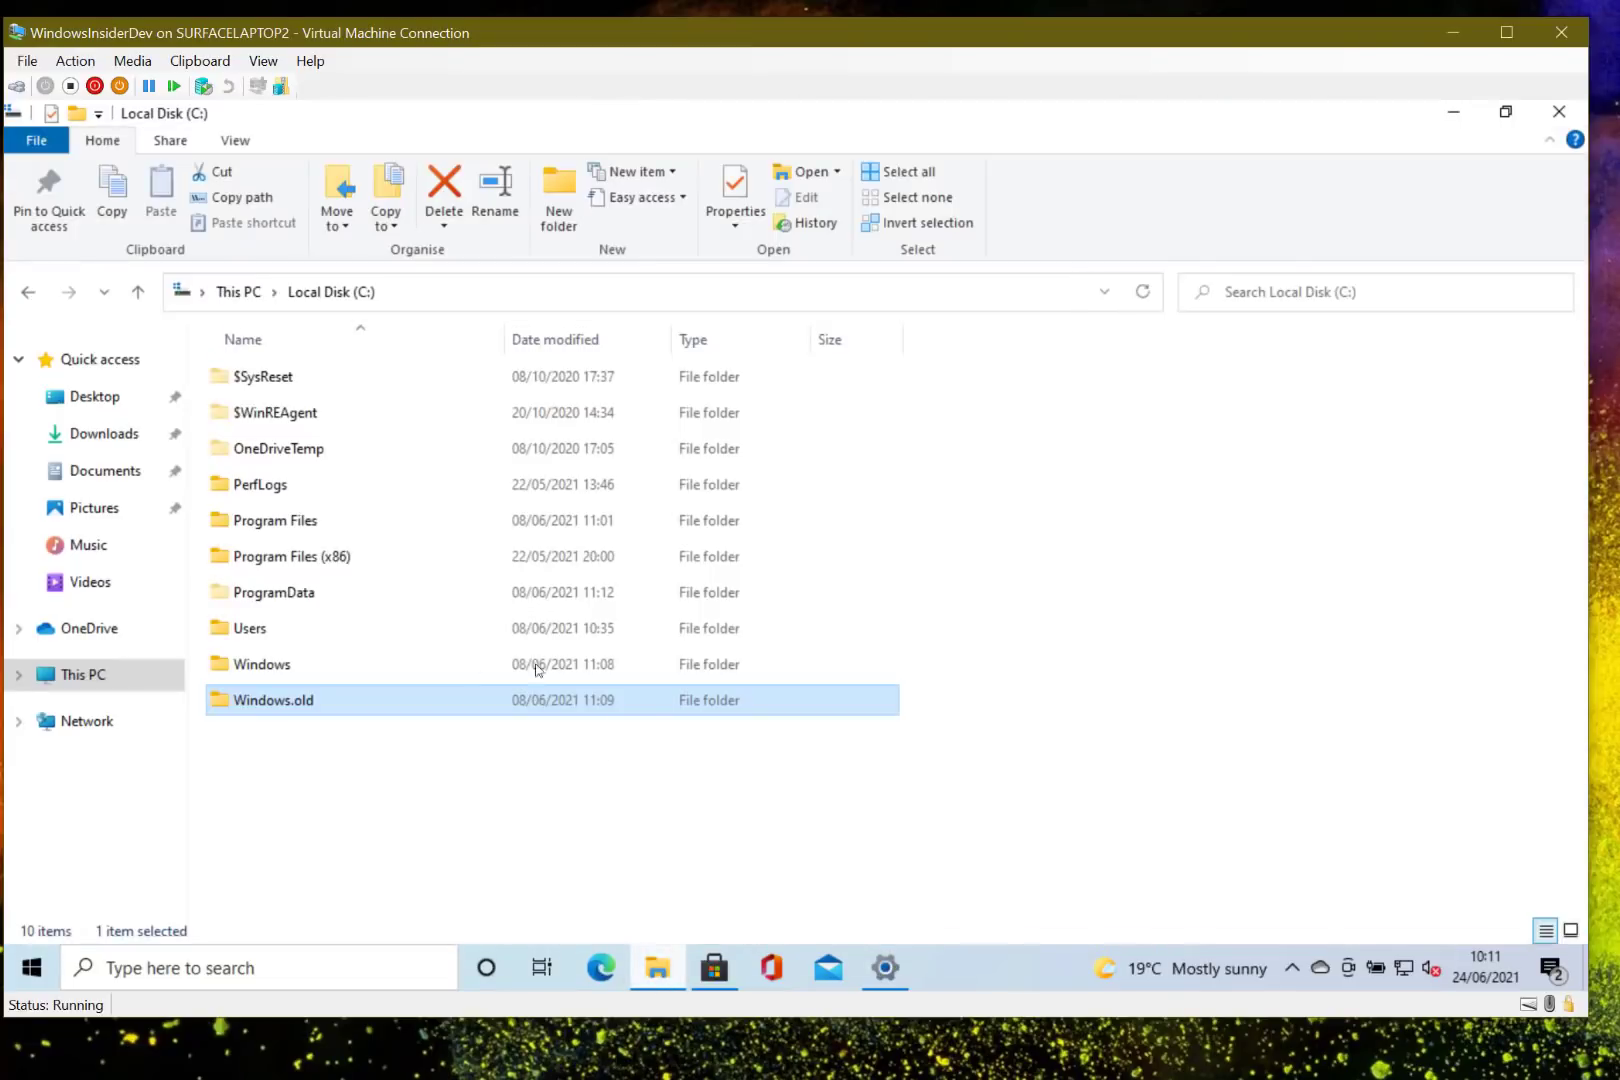
click(130, 632)
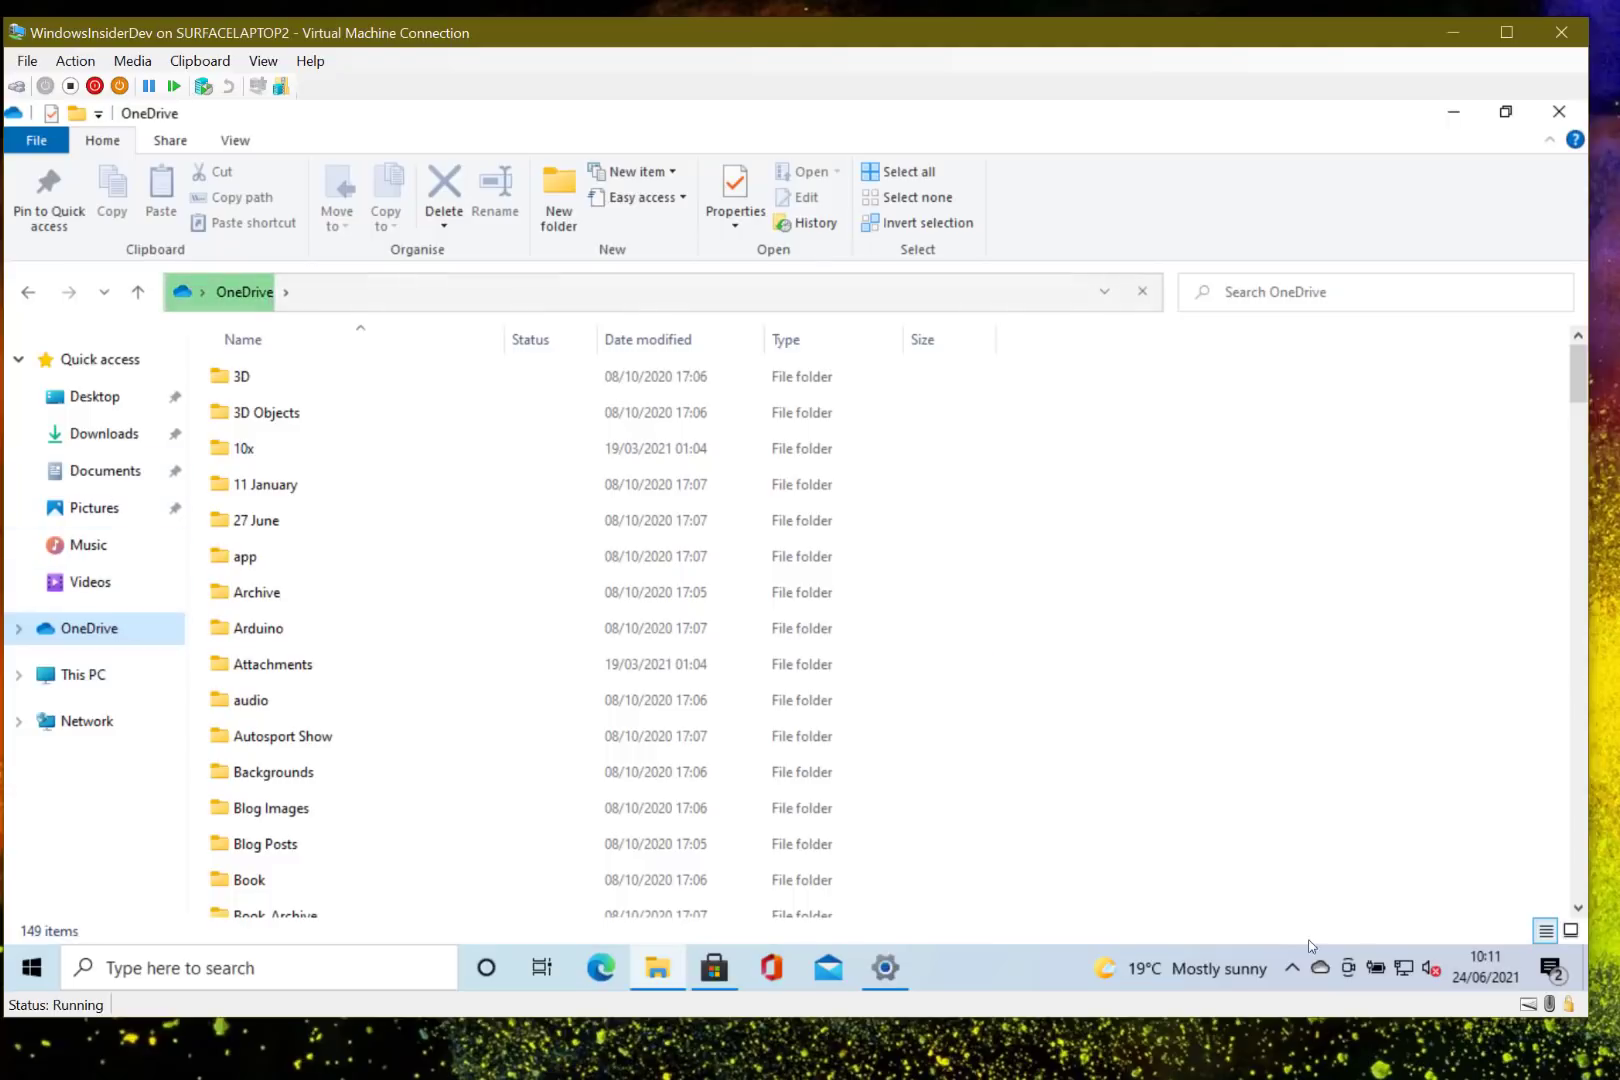
- Confirm OneDrive backs up Desktop, Documents and Pictures, then close its settings without changes
click(1457, 118)
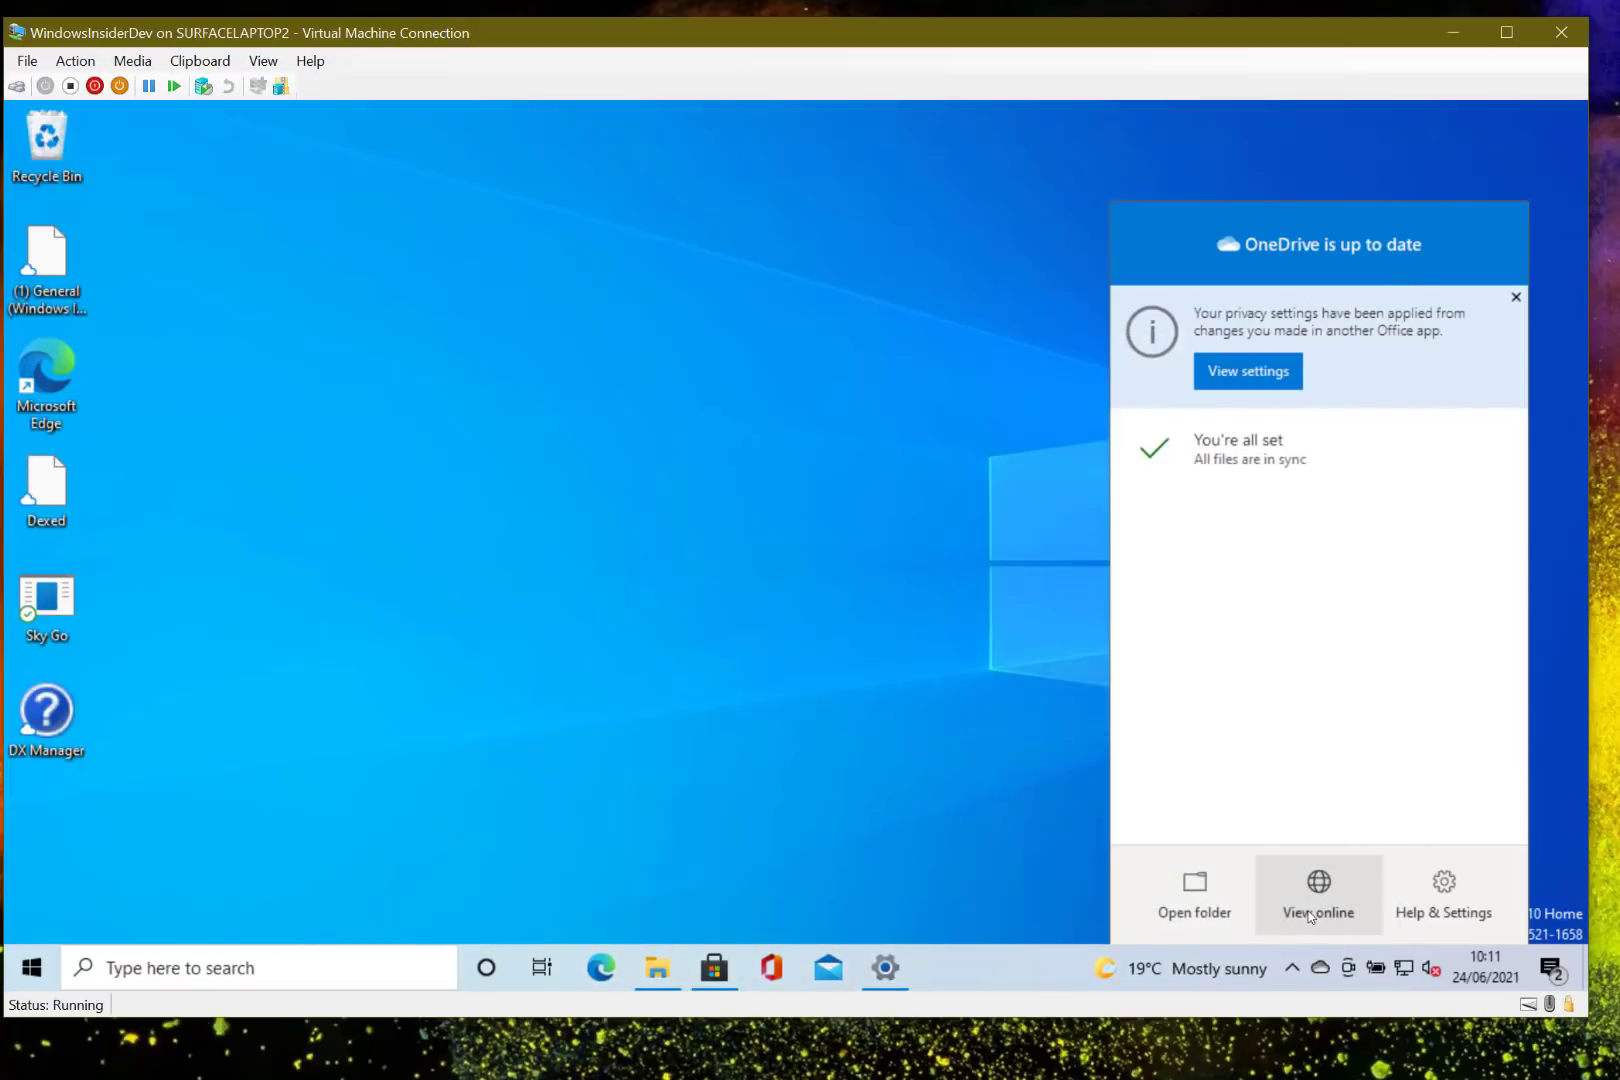
click(1463, 886)
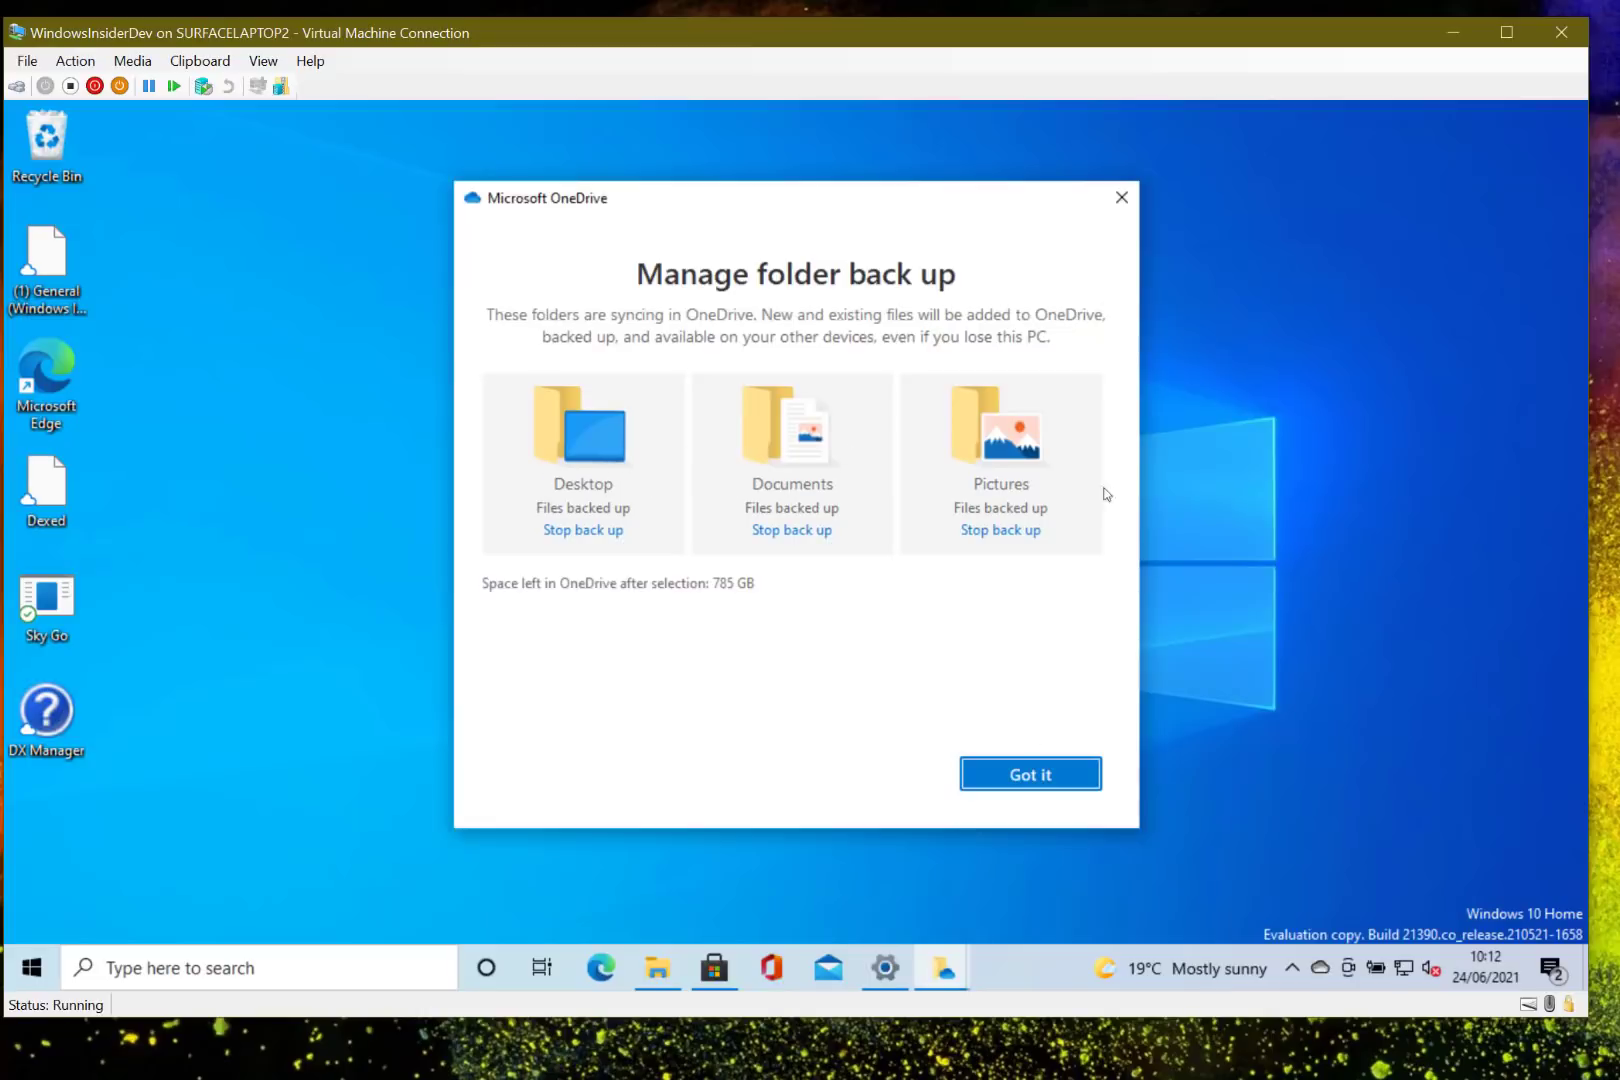
click(1122, 196)
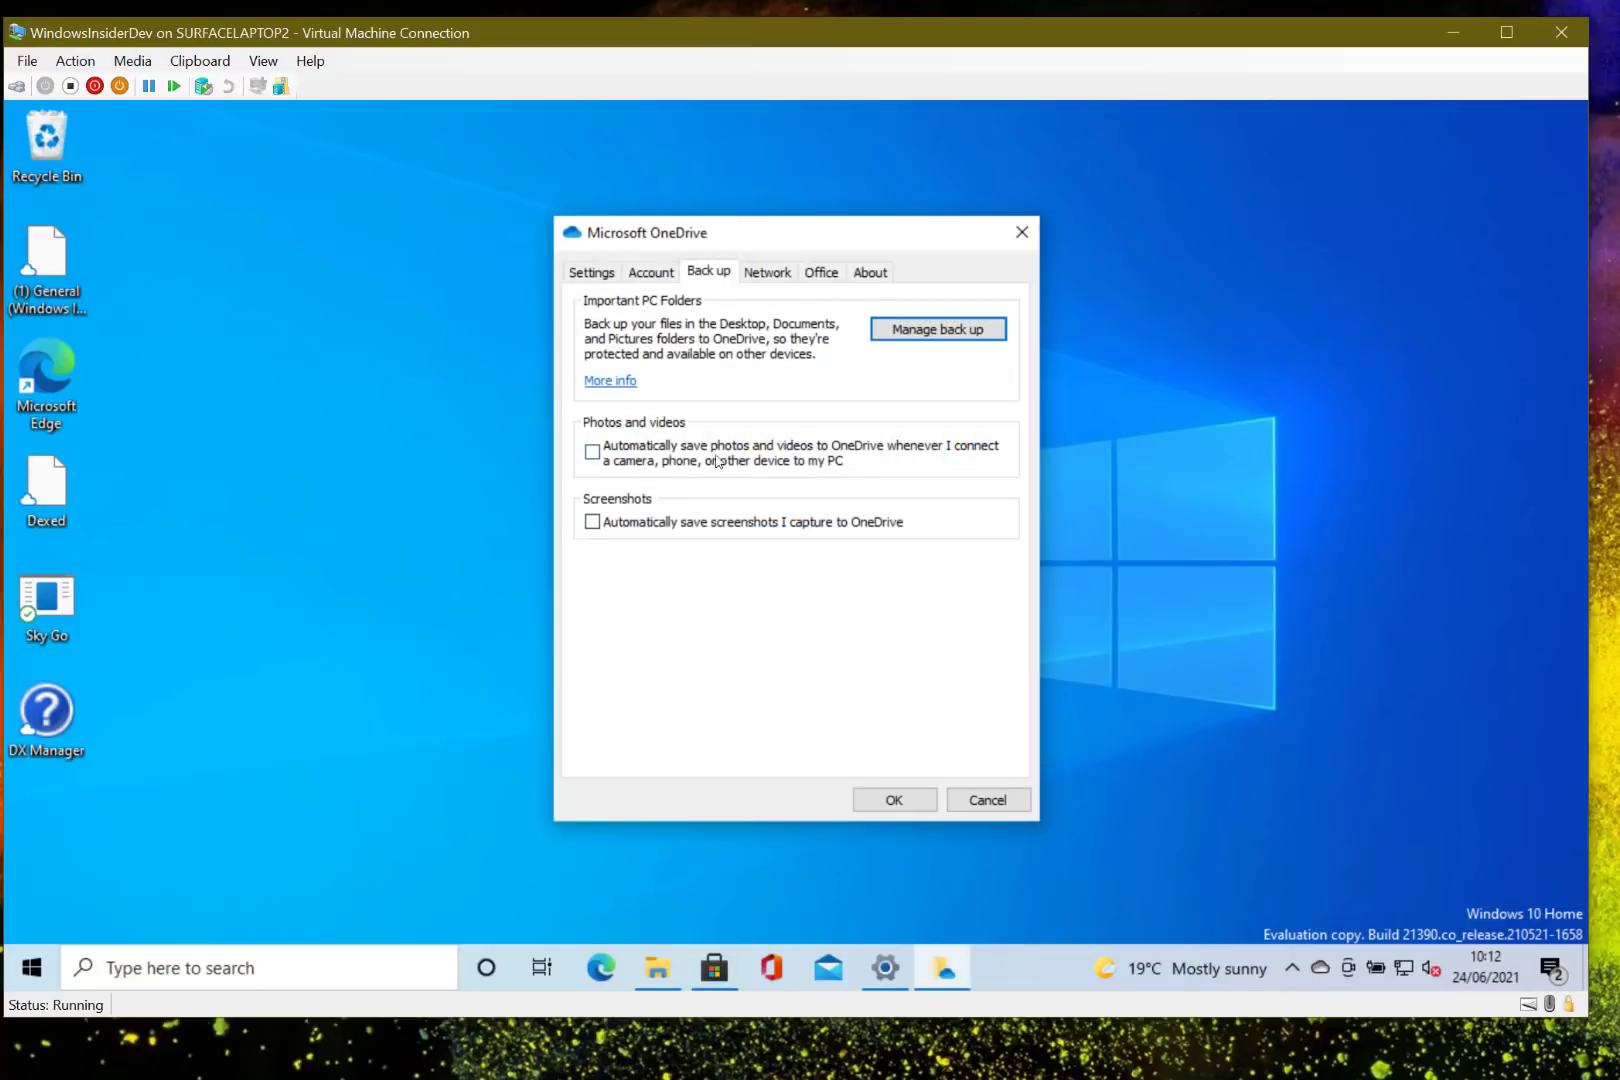
click(990, 800)
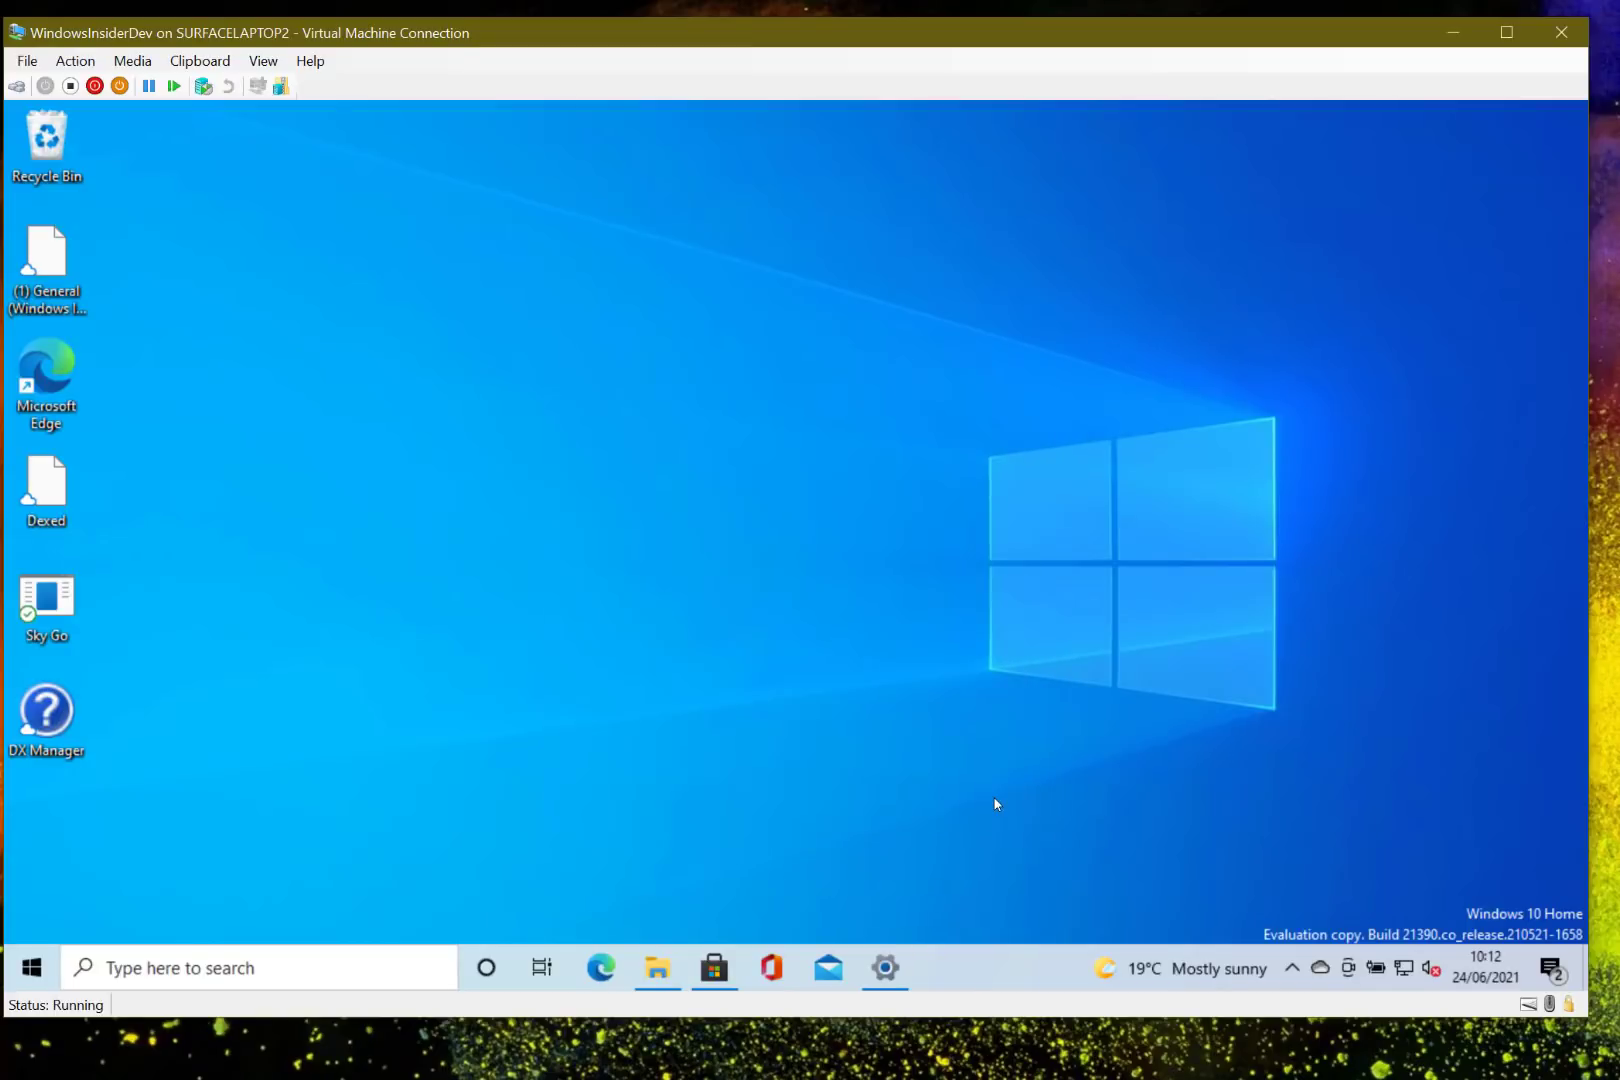
- Check Microsoft Store downloads while the clean-up finishes, leaving Temporary Internet Files at 2.79 KB
click(884, 968)
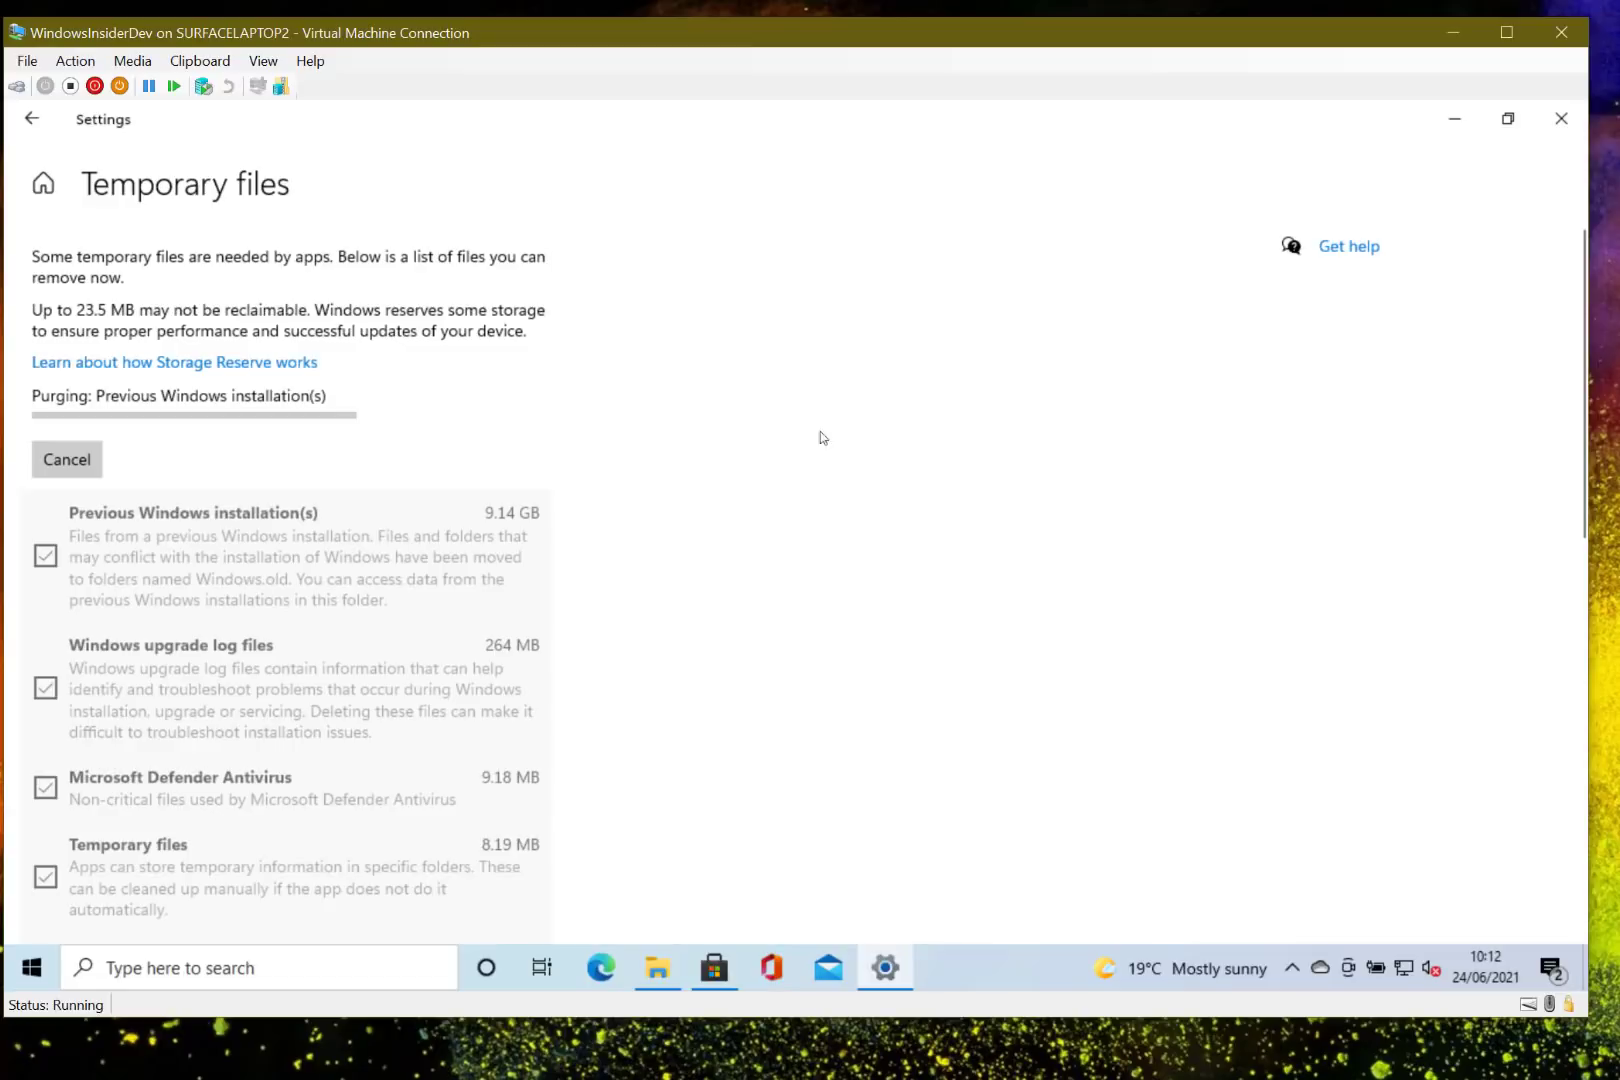
click(716, 970)
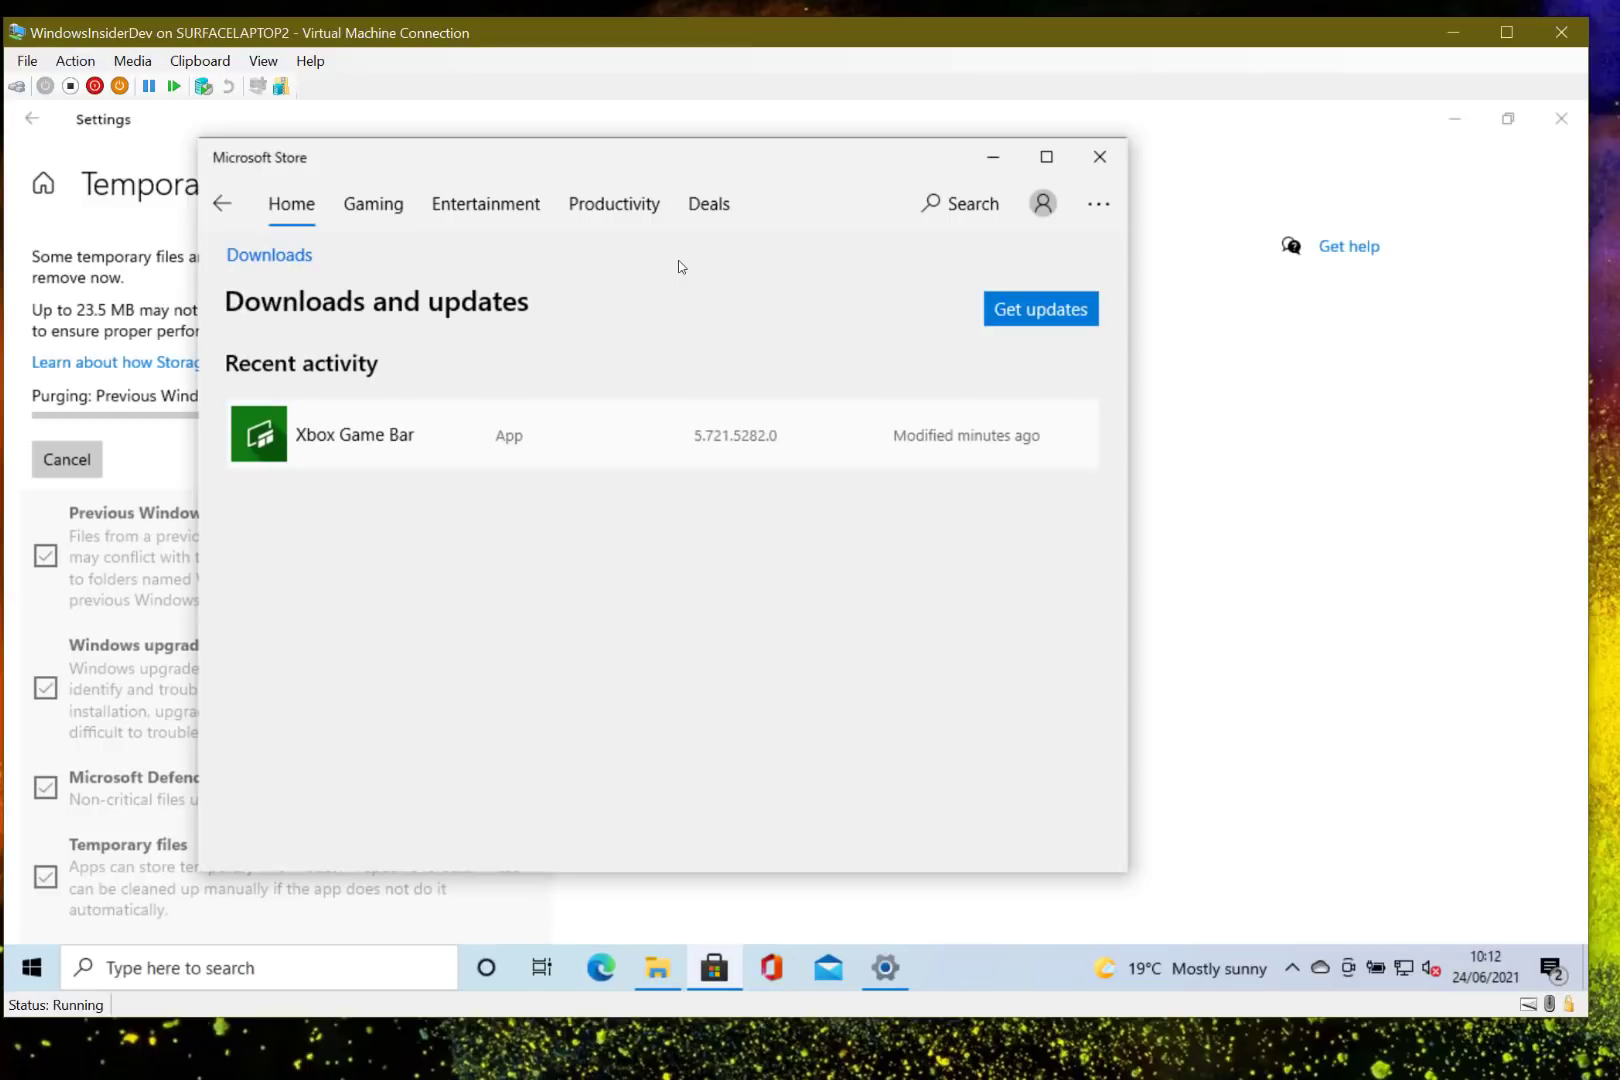
click(992, 162)
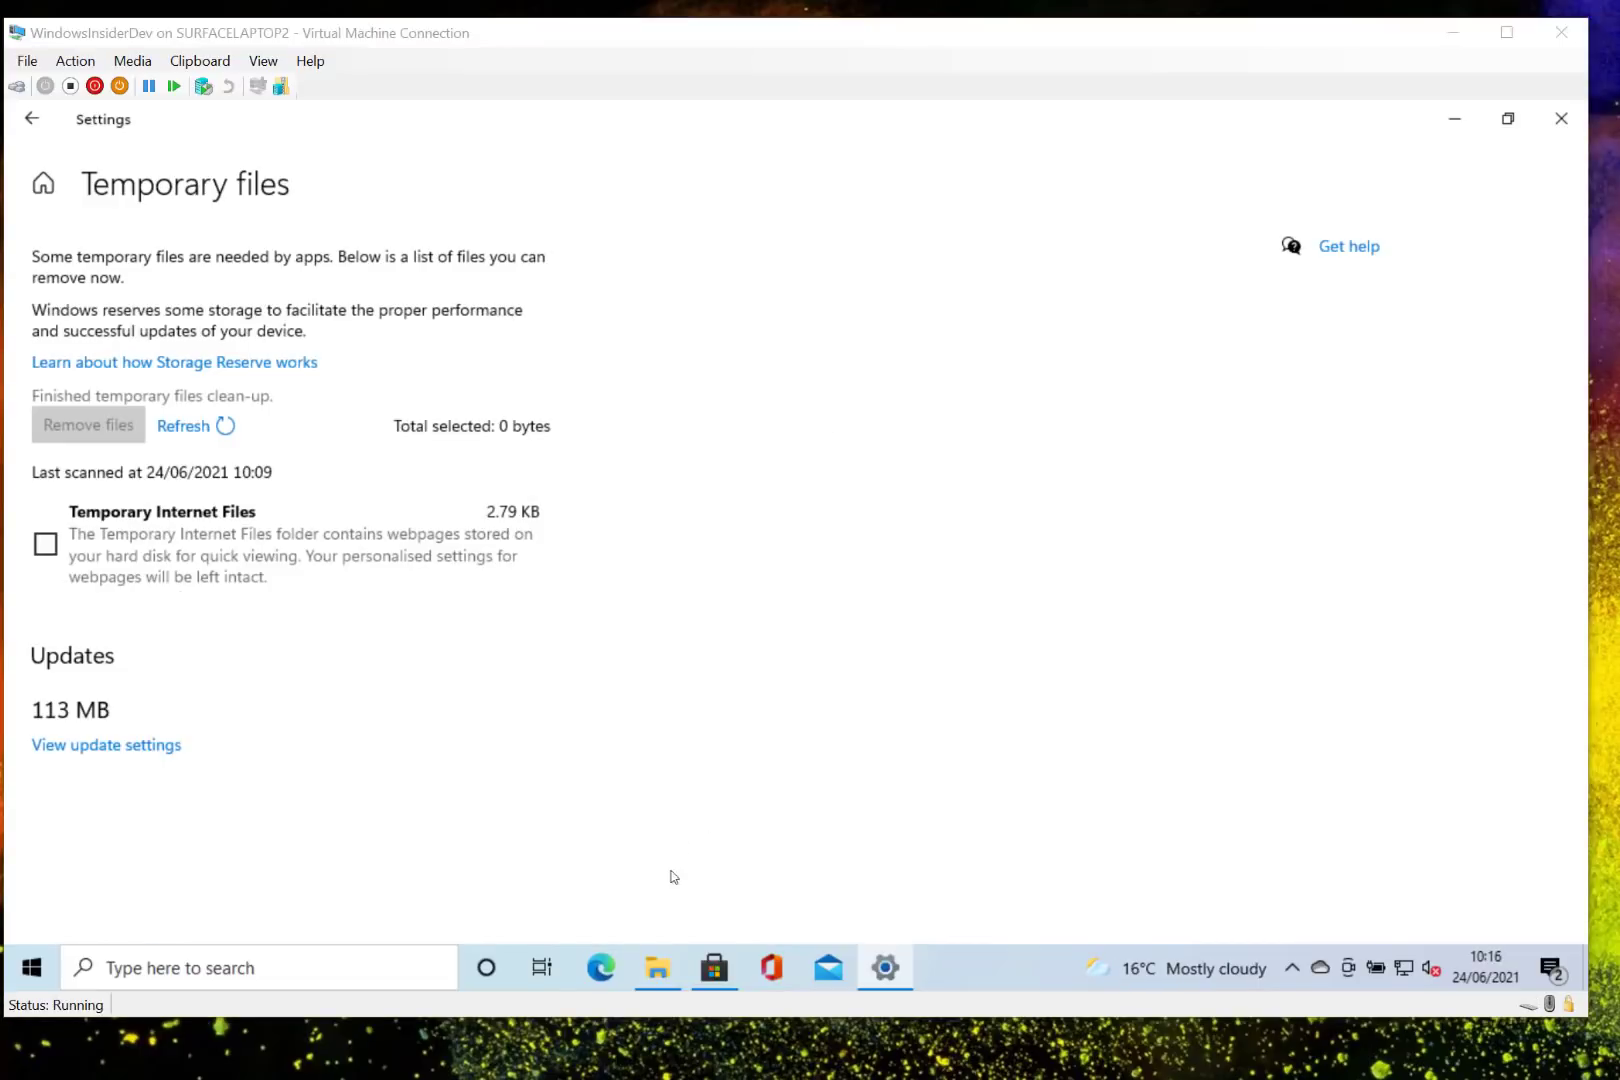
- Verify Local Disk (C:) shows 9 folders and no Windows.old, then return to Temporary files
click(657, 968)
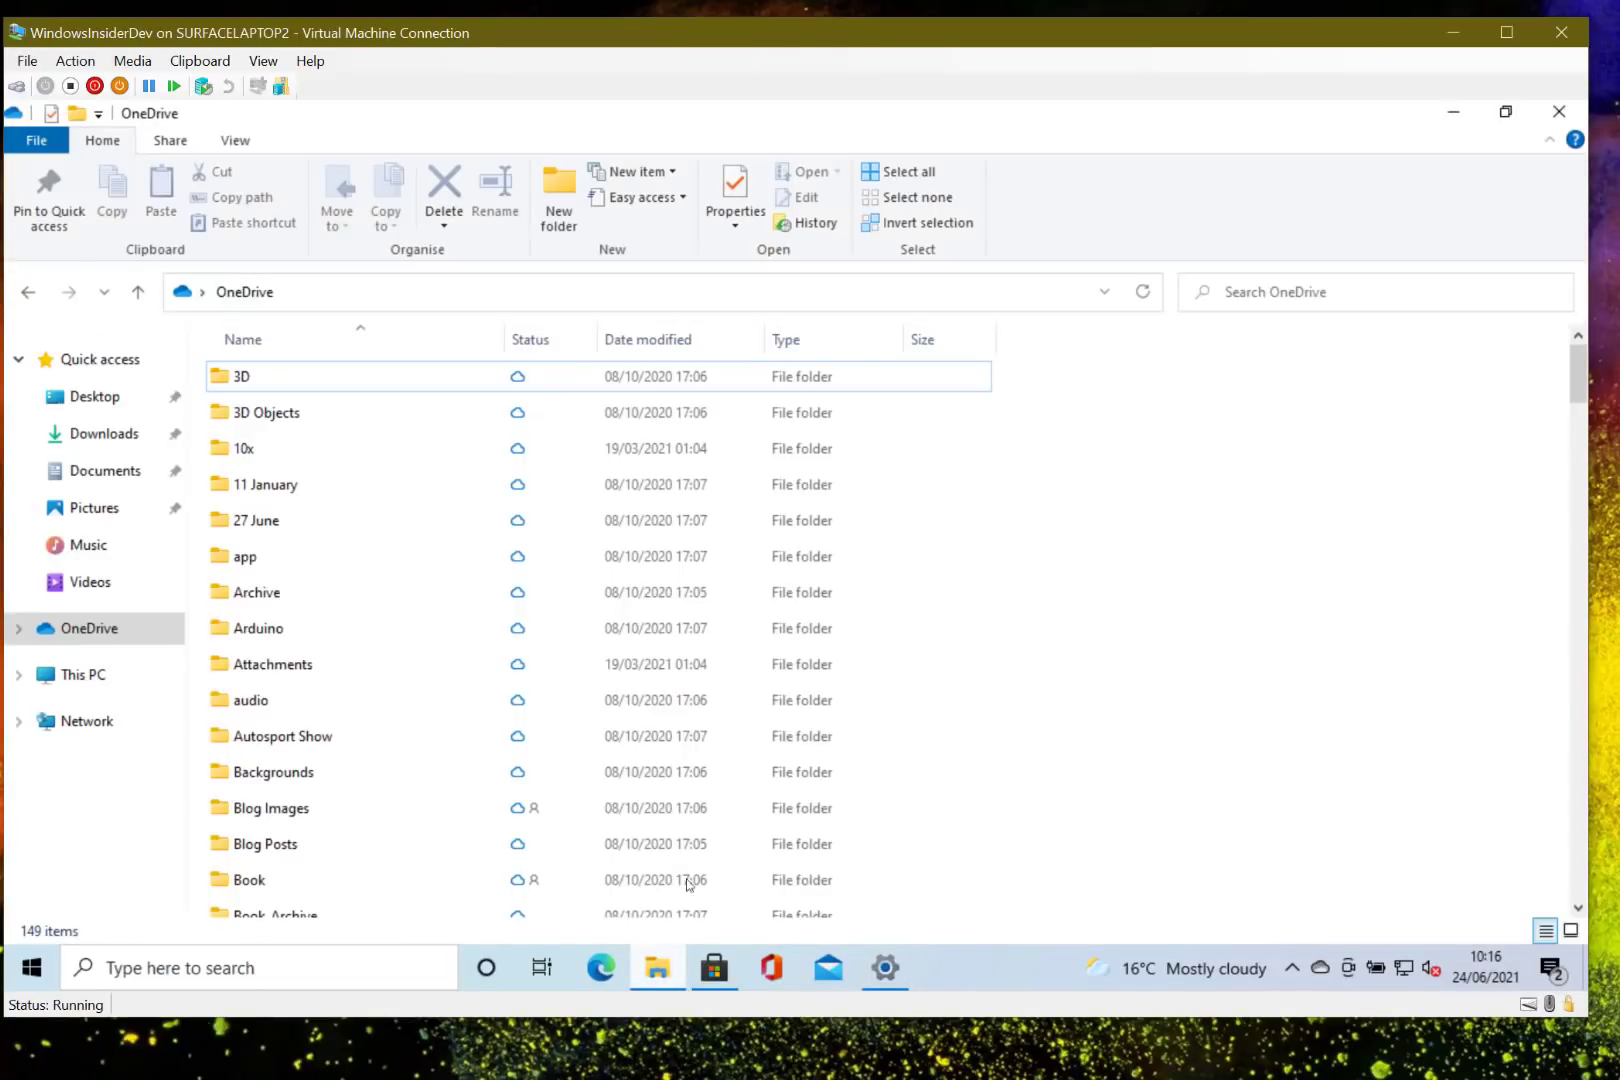
click(81, 675)
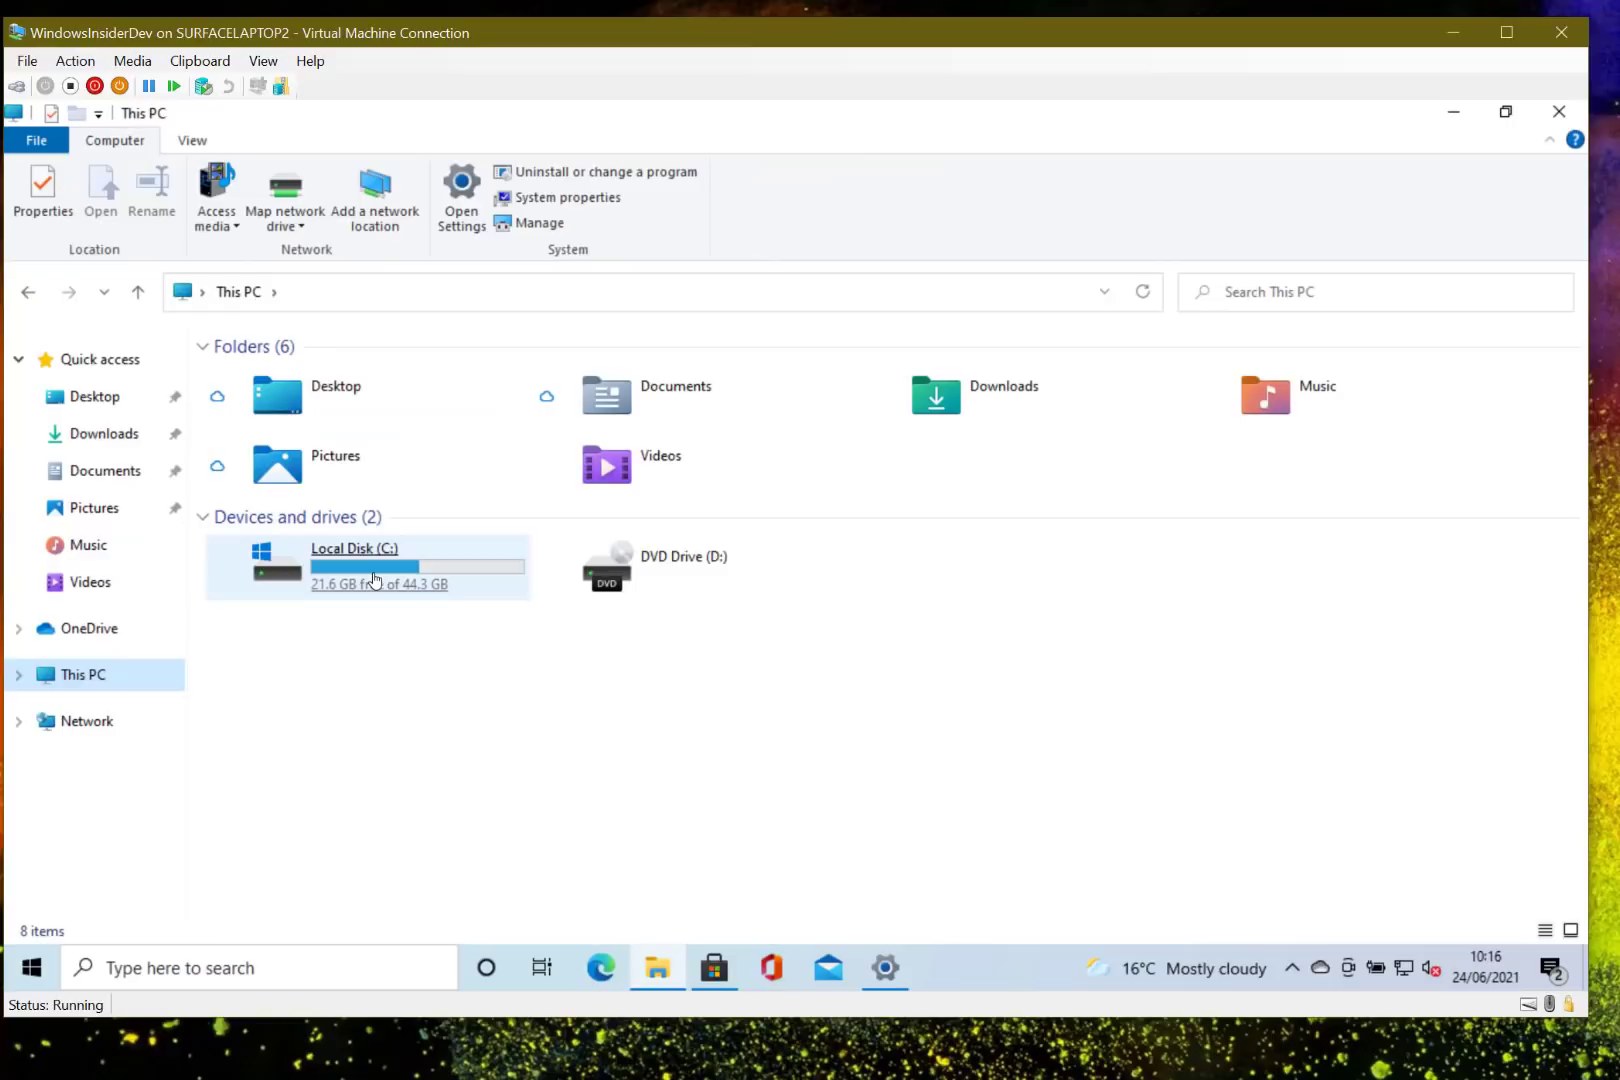
double_click(376, 579)
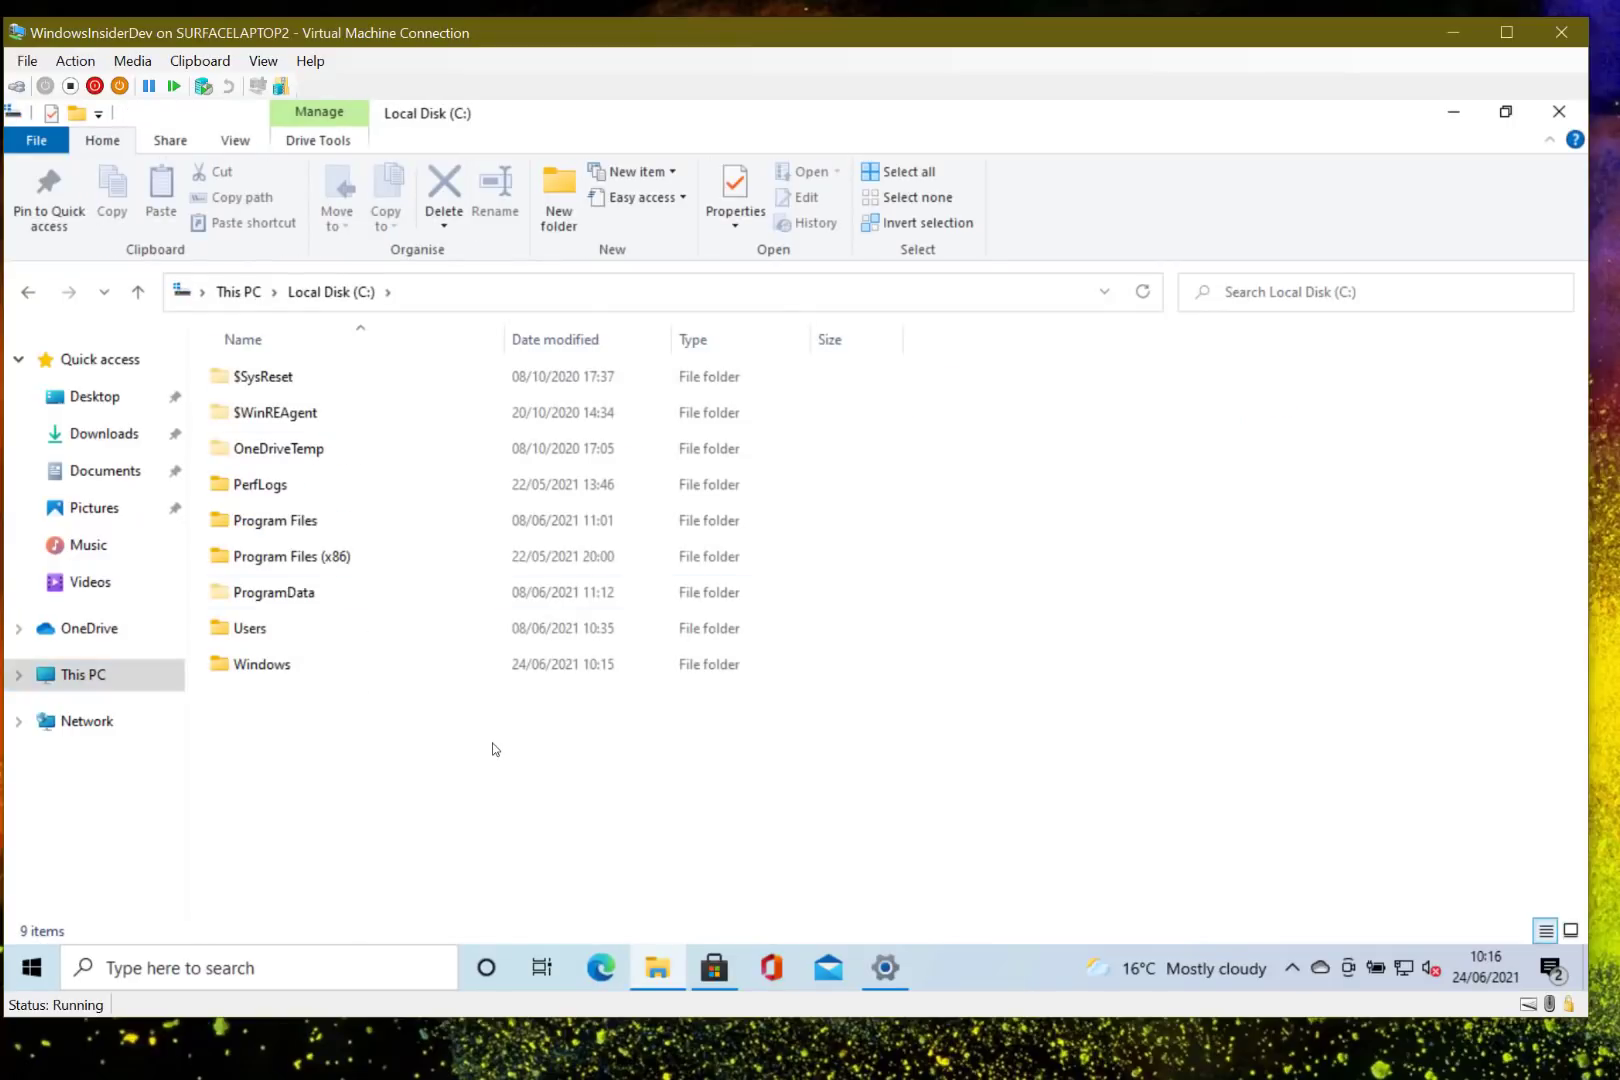
click(882, 966)
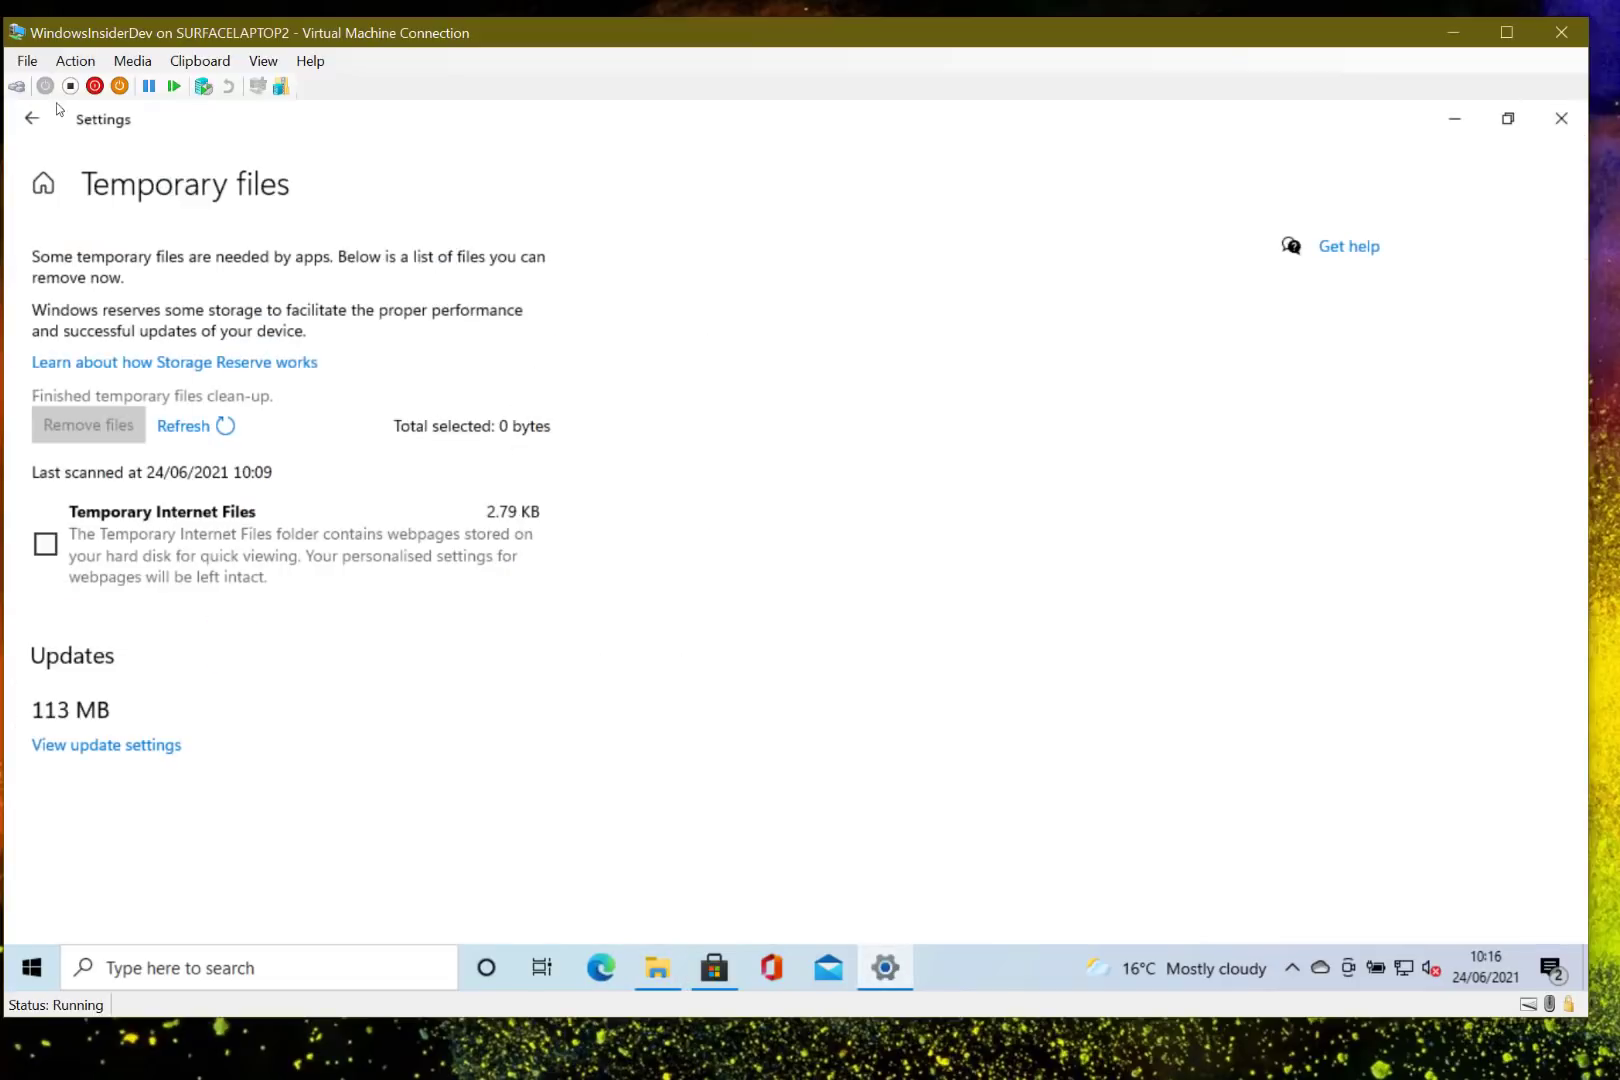
- Open Windows Update from the storage page and install the two pending cumulative updates
click(106, 745)
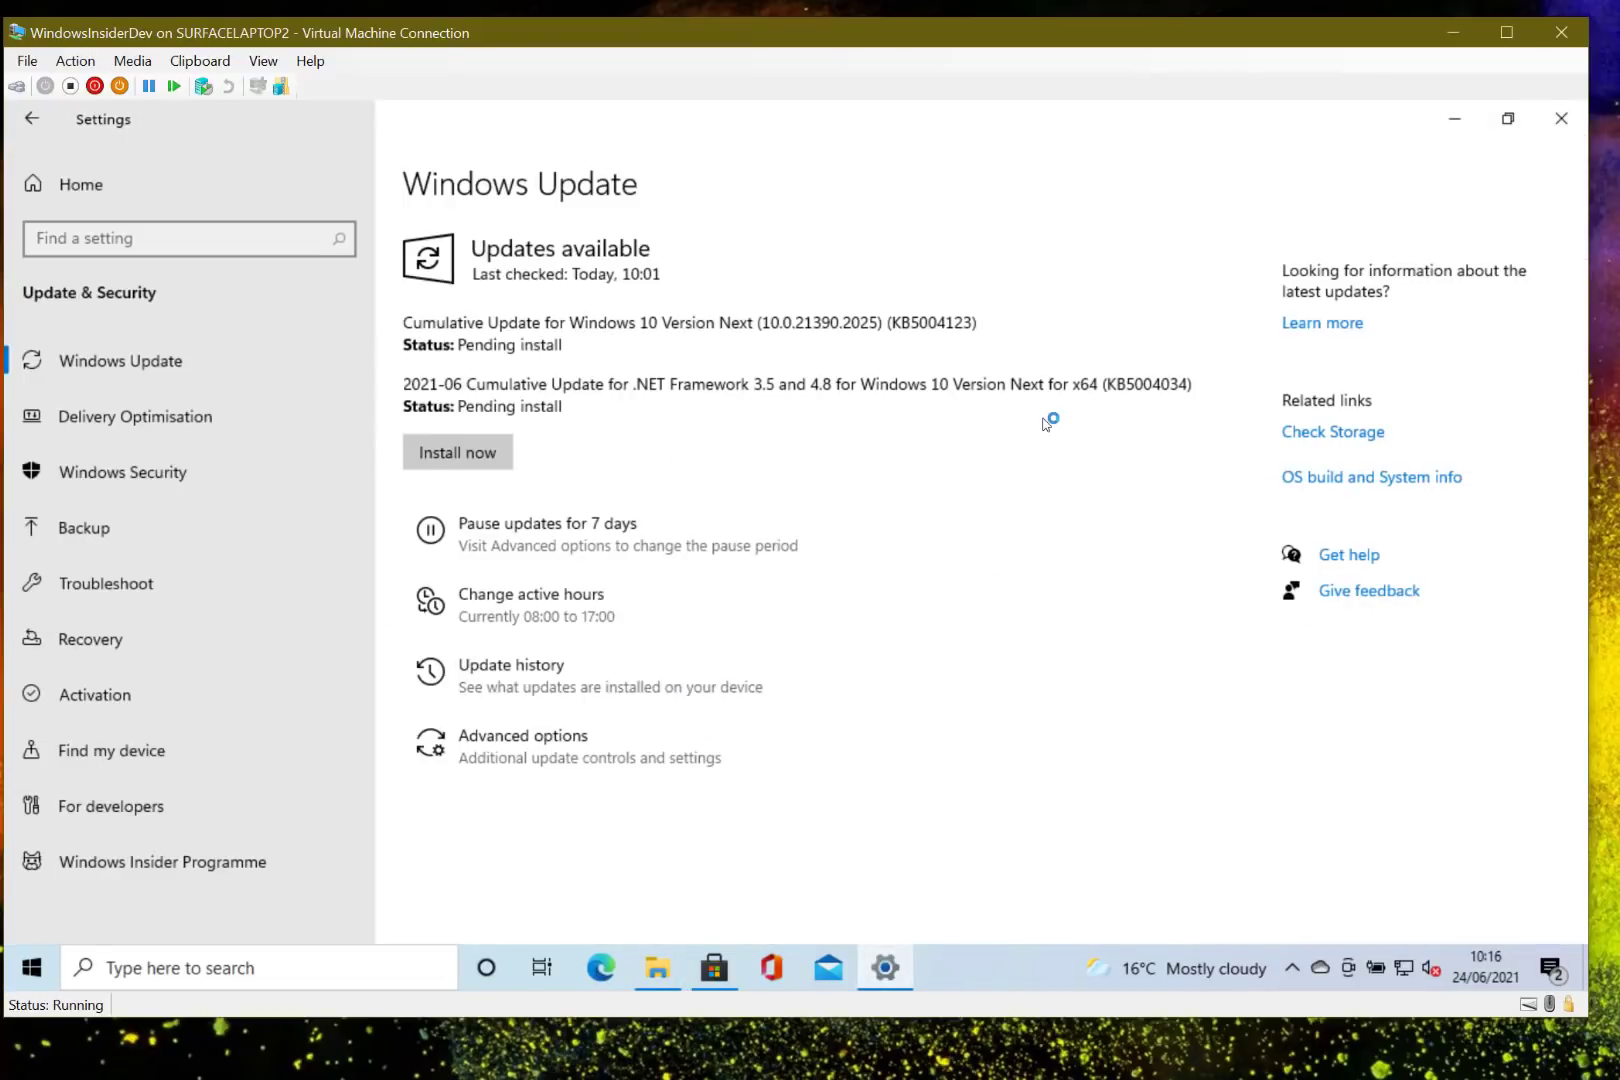
click(460, 452)
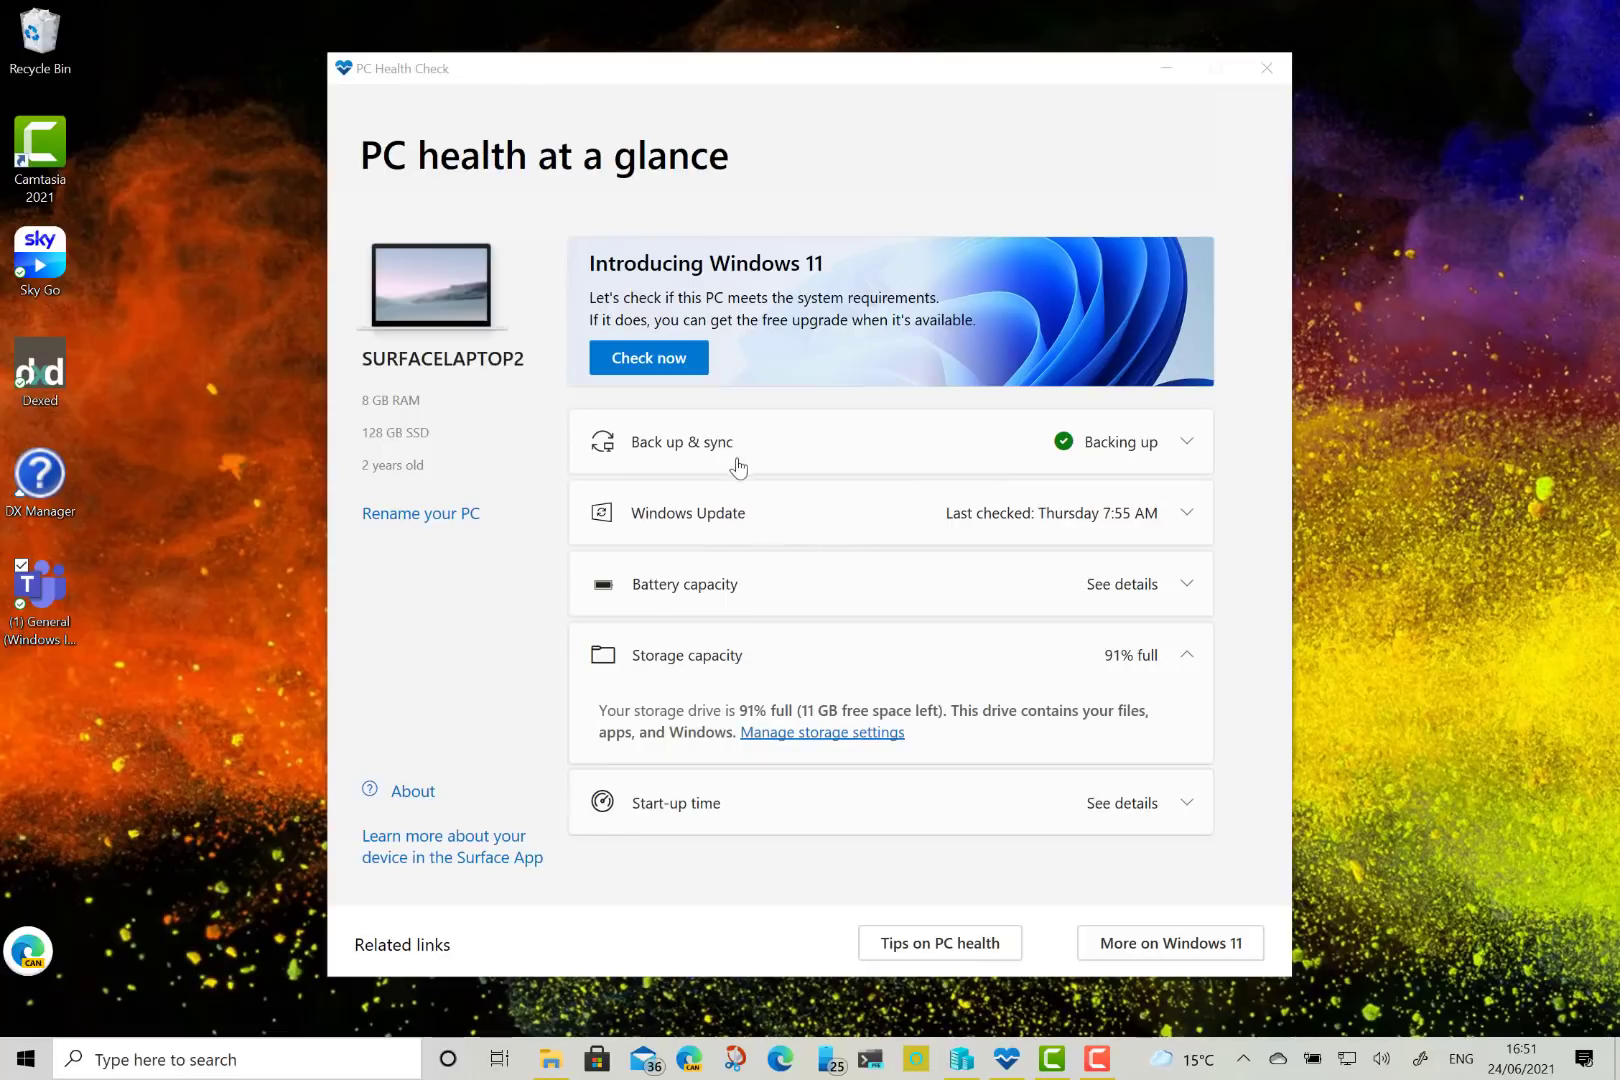
click(797, 452)
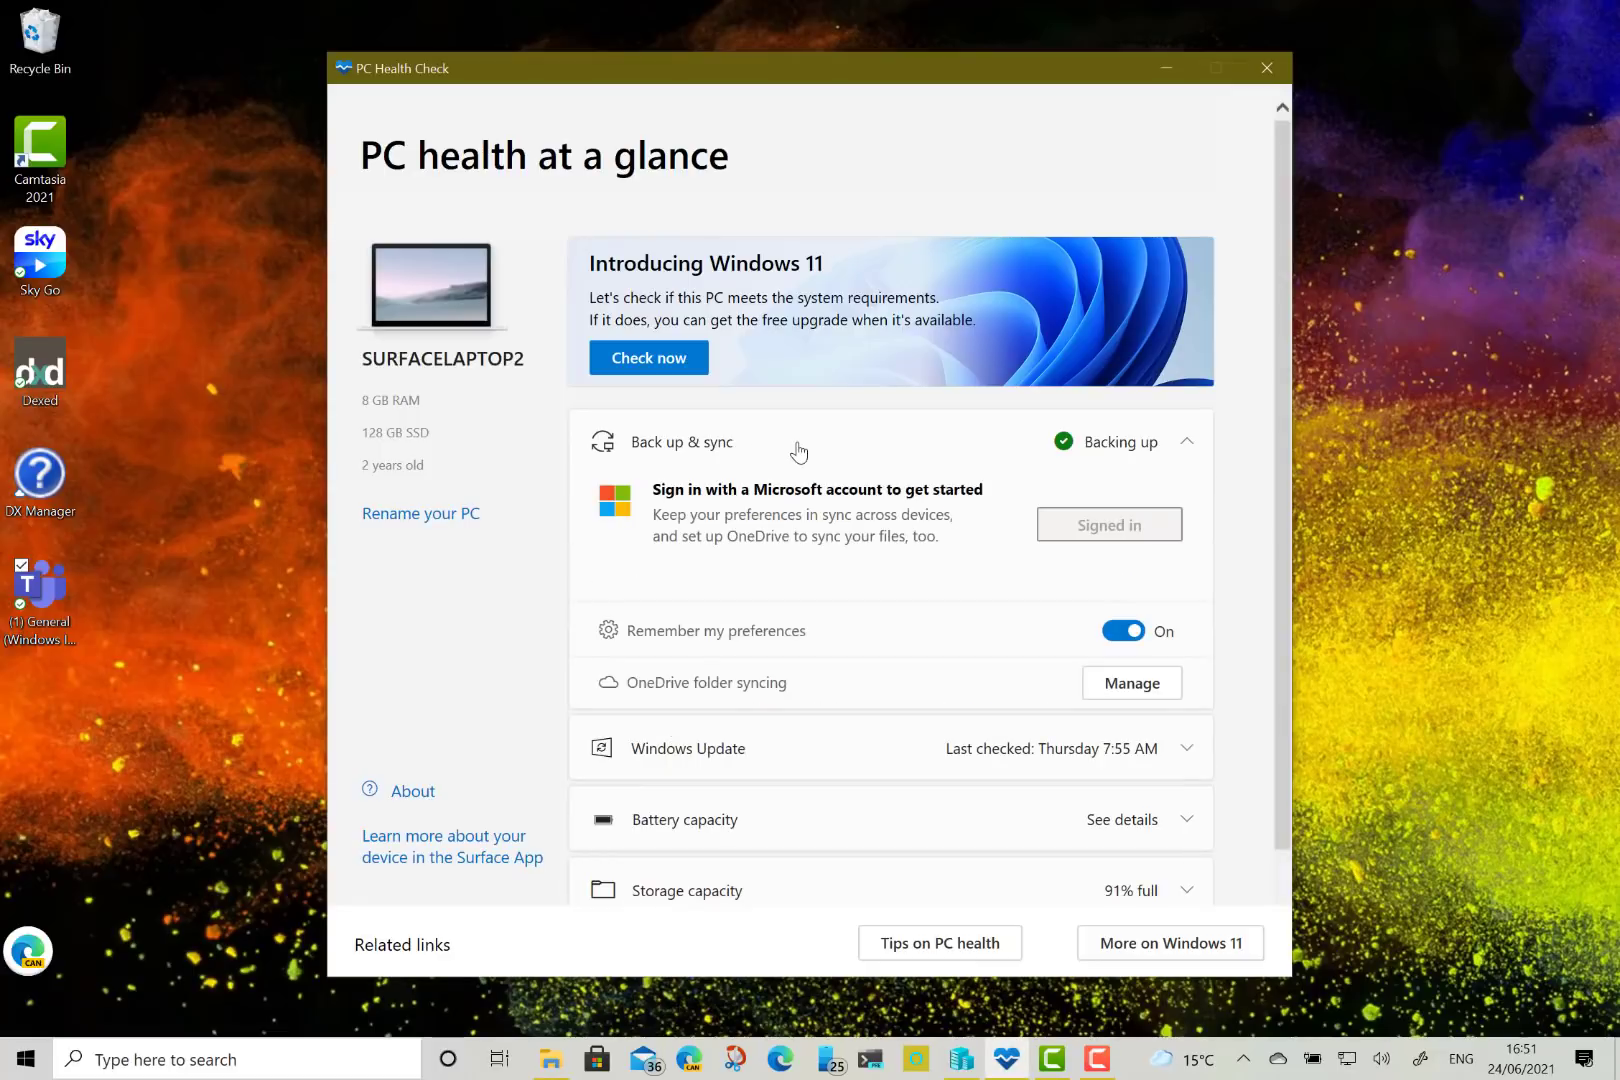
click(797, 452)
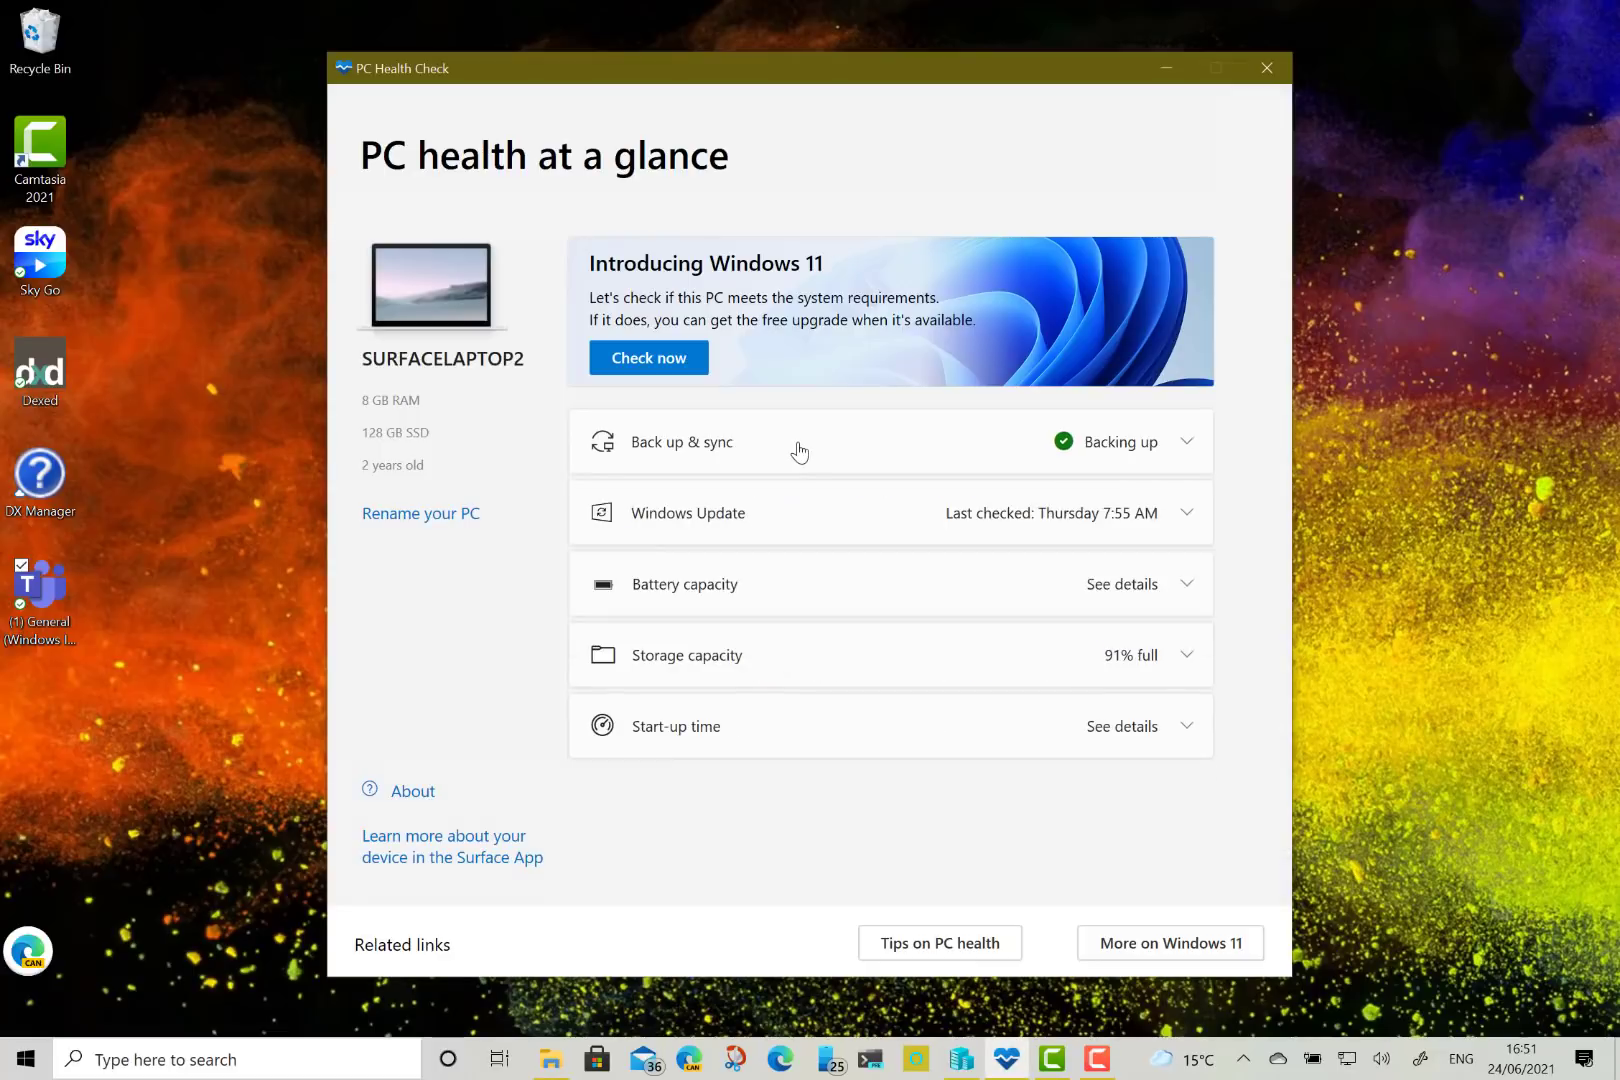
click(820, 526)
click(820, 526)
- Run PC Health Check's Windows 11 check, confirm this PC qualifies, and dismiss the result
click(656, 366)
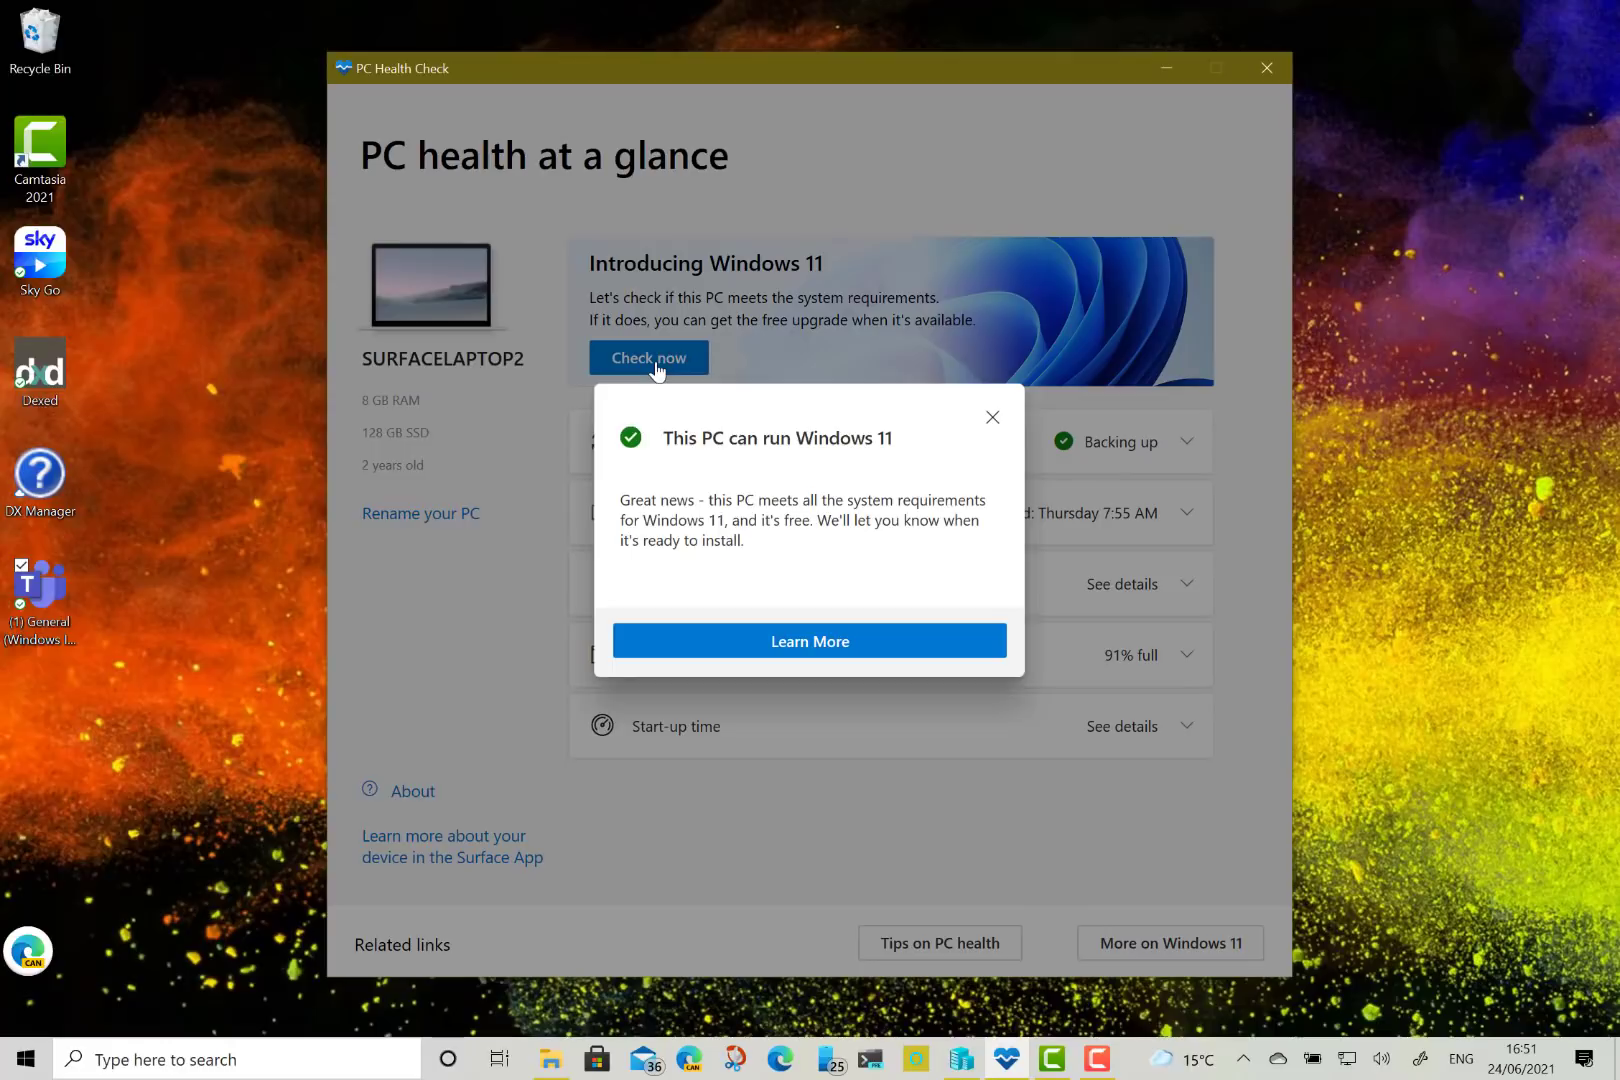
click(992, 418)
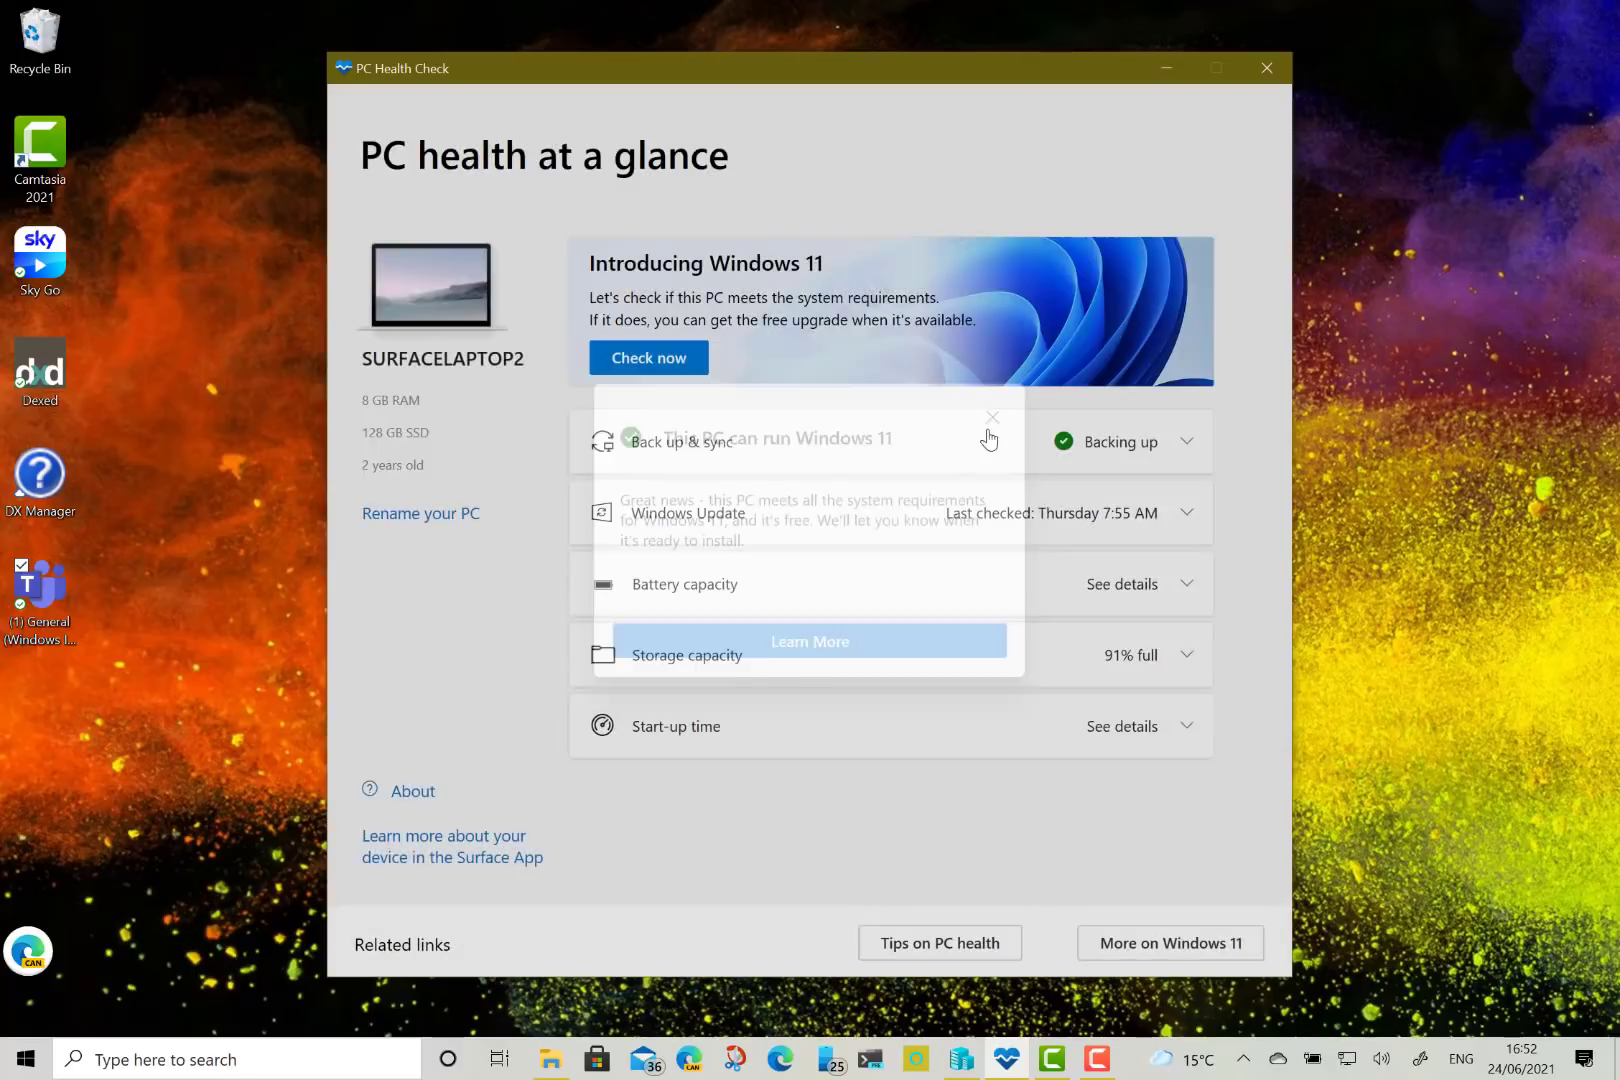